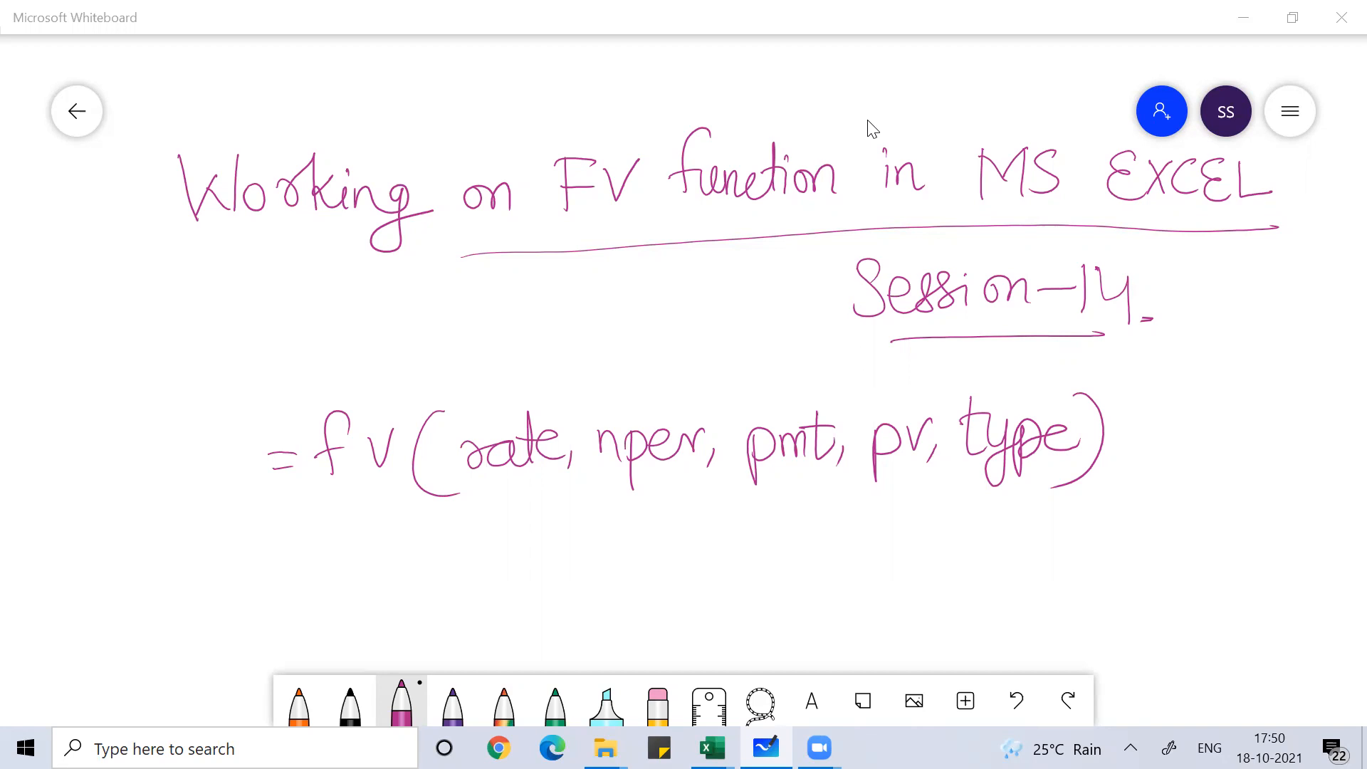
Underline the rate, pmt and pv arguments in the handwritten FV formula
{"action": "left_click_drag", "start_coordinate": [470, 487], "coordinate": [543, 484]}
{"action": "left_click_drag", "start_coordinate": [473, 502], "coordinate": [547, 493]}
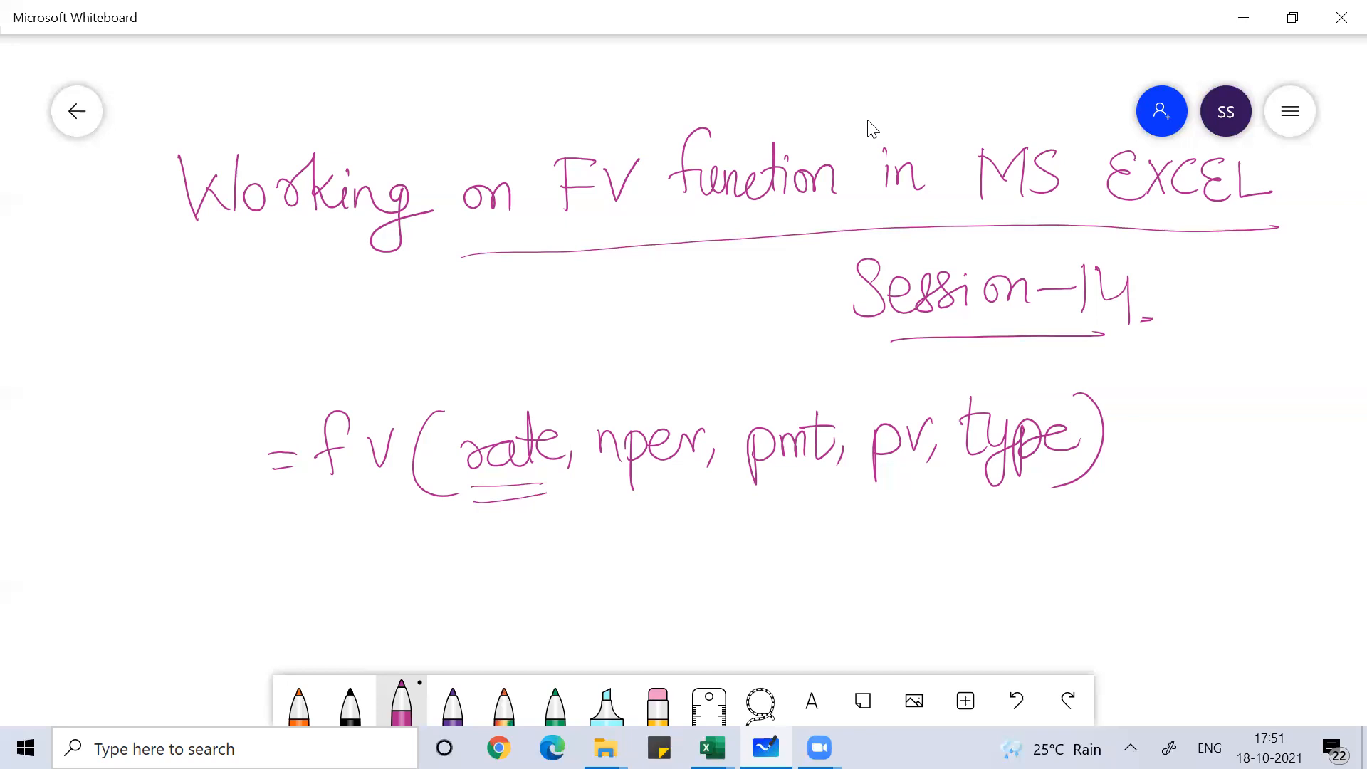
{"action": "left_click_drag", "start_coordinate": [769, 488], "coordinate": [818, 492]}
{"action": "left_click_drag", "start_coordinate": [879, 483], "coordinate": [907, 482]}
{"action": "left_click_drag", "start_coordinate": [880, 489], "coordinate": [909, 489]}
Draw a branch arrow from the type argument and write "0 = Immediate annuity" beside it
{"action": "mouse_move", "coordinate": [1004, 494]}
{"action": "left_mouse_down"}
{"action": "mouse_move", "coordinate": [1006, 540]}
{"action": "mouse_move", "coordinate": [1061, 539]}
{"action": "mouse_move", "coordinate": [1052, 549]}
{"action": "left_mouse_up"}
{"action": "left_click_drag", "start_coordinate": [1089, 525], "coordinate": [1206, 538]}
{"action": "left_click_drag", "start_coordinate": [1210, 528], "coordinate": [1228, 538]}
{"action": "mouse_move", "coordinate": [1243, 505]}
{"action": "left_mouse_down"}
{"action": "mouse_move", "coordinate": [1252, 539]}
{"action": "mouse_move", "coordinate": [1277, 533]}
{"action": "left_mouse_up"}
{"action": "mouse_move", "coordinate": [1282, 502]}
{"action": "left_mouse_down"}
{"action": "mouse_move", "coordinate": [1284, 534]}
{"action": "mouse_move", "coordinate": [1301, 512]}
{"action": "left_mouse_up"}
{"action": "left_click_drag", "start_coordinate": [1289, 523], "coordinate": [1313, 527]}
{"action": "mouse_move", "coordinate": [1233, 562]}
{"action": "left_mouse_down"}
{"action": "mouse_move", "coordinate": [1219, 575]}
{"action": "mouse_move", "coordinate": [1247, 577]}
{"action": "mouse_move", "coordinate": [1262, 560]}
{"action": "mouse_move", "coordinate": [1297, 576]}
{"action": "left_mouse_up"}
{"action": "mouse_move", "coordinate": [1286, 557]}
{"action": "left_mouse_down"}
{"action": "mouse_move", "coordinate": [1310, 554]}
{"action": "mouse_move", "coordinate": [1308, 604]}
{"action": "left_mouse_up"}
{"action": "left_click_drag", "start_coordinate": [1309, 604], "coordinate": [1330, 575]}
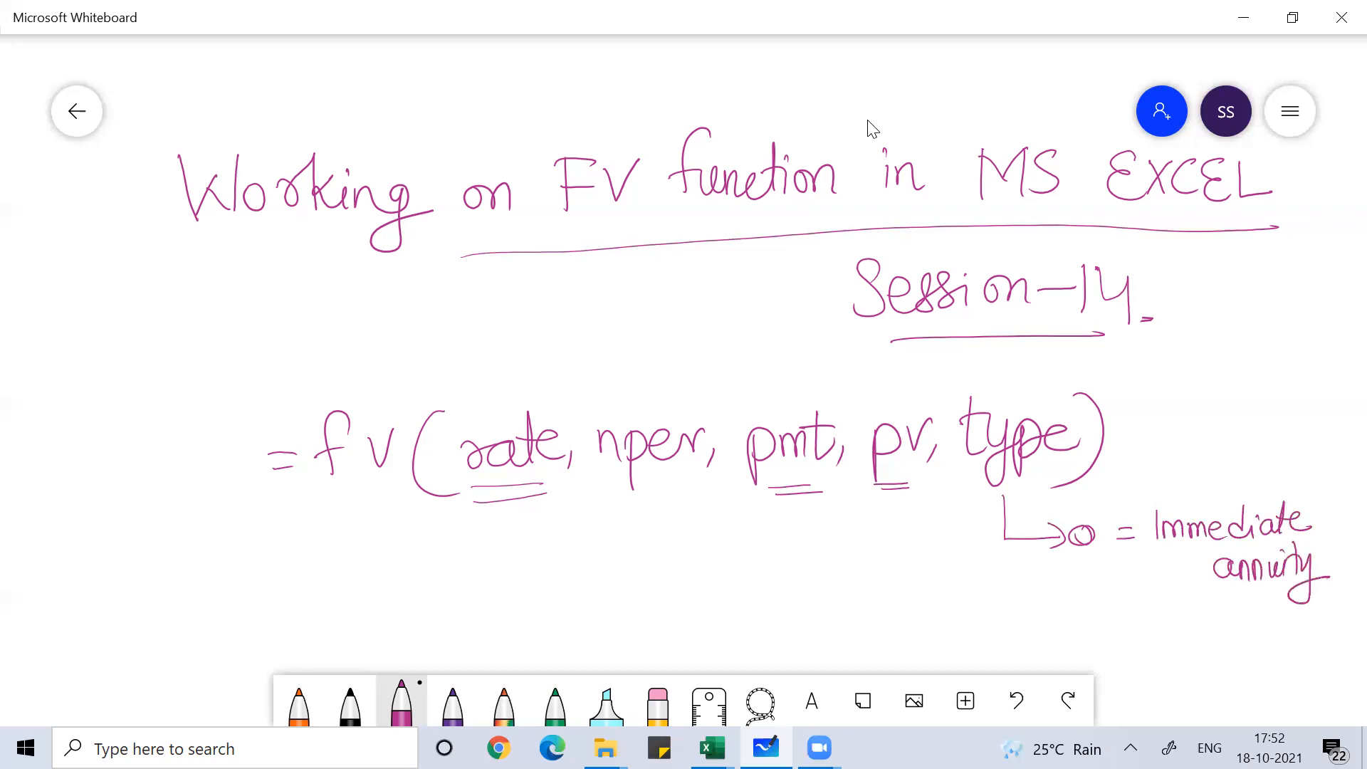
Draw a second branch arrow below the type argument and write "1 = annuity due" beside it
{"action": "mouse_move", "coordinate": [993, 552]}
{"action": "left_mouse_down"}
{"action": "mouse_move", "coordinate": [1039, 647]}
{"action": "mouse_move", "coordinate": [1068, 654]}
{"action": "mouse_move", "coordinate": [1100, 638]}
{"action": "left_mouse_up"}
{"action": "mouse_move", "coordinate": [1084, 647]}
{"action": "left_mouse_down"}
{"action": "mouse_move", "coordinate": [1188, 654]}
{"action": "mouse_move", "coordinate": [1216, 639]}
{"action": "mouse_move", "coordinate": [1230, 653]}
{"action": "left_mouse_up"}
{"action": "mouse_move", "coordinate": [1223, 641]}
{"action": "left_mouse_down"}
{"action": "mouse_move", "coordinate": [1243, 634]}
{"action": "mouse_move", "coordinate": [1239, 682]}
{"action": "left_mouse_up"}
{"action": "mouse_move", "coordinate": [1280, 618]}
{"action": "left_mouse_down"}
{"action": "mouse_move", "coordinate": [1297, 642]}
{"action": "mouse_move", "coordinate": [1336, 653]}
{"action": "left_mouse_up"}
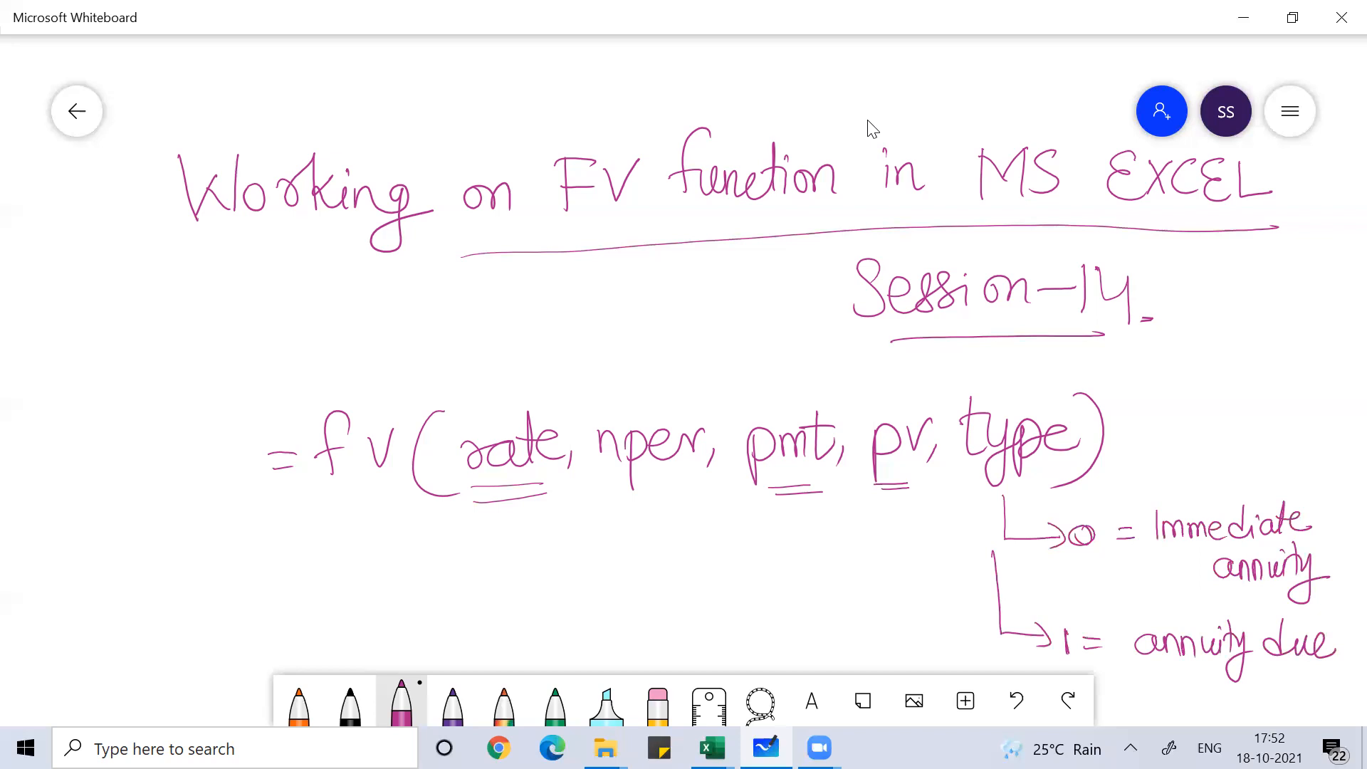
Handwrite the formula "=fv(rate%, nper, pmt, pv, 0)" in the empty space below the annotated FV syntax
{"action": "scroll", "coordinate": [867, 128], "scroll_direction": "down", "scroll_amount": 3}
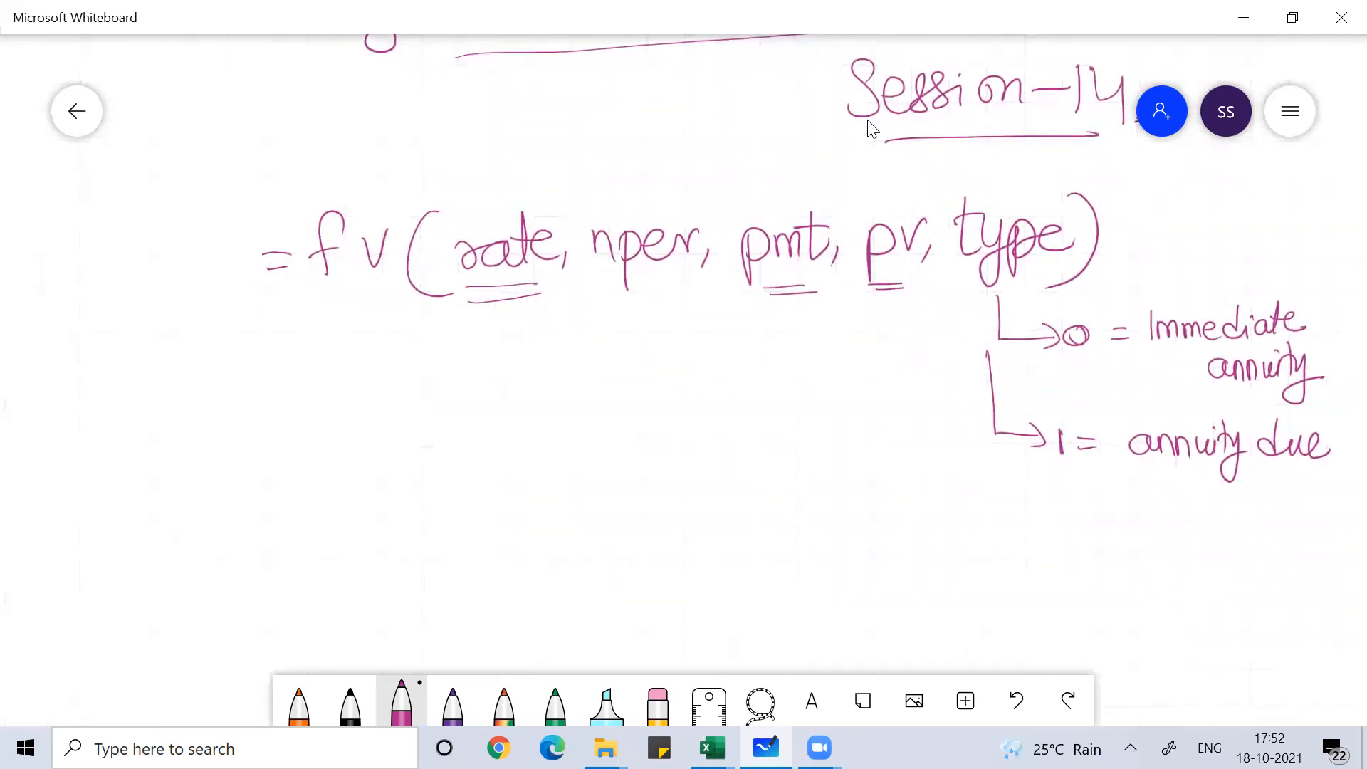
{"action": "left_click_drag", "start_coordinate": [504, 512], "coordinate": [488, 561]}
{"action": "mouse_move", "coordinate": [479, 545]}
{"action": "left_mouse_down"}
{"action": "mouse_move", "coordinate": [528, 533]}
{"action": "mouse_move", "coordinate": [573, 574]}
{"action": "mouse_move", "coordinate": [630, 559]}
{"action": "left_mouse_up"}
{"action": "mouse_move", "coordinate": [627, 518]}
{"action": "left_mouse_down"}
{"action": "mouse_move", "coordinate": [629, 563]}
{"action": "mouse_move", "coordinate": [644, 541]}
{"action": "left_mouse_up"}
{"action": "left_click_drag", "start_coordinate": [637, 552], "coordinate": [698, 563]}
{"action": "mouse_move", "coordinate": [729, 541]}
{"action": "left_mouse_down"}
{"action": "mouse_move", "coordinate": [728, 559]}
{"action": "mouse_move", "coordinate": [747, 563]}
{"action": "left_mouse_up"}
{"action": "mouse_move", "coordinate": [761, 538]}
{"action": "left_mouse_down"}
{"action": "mouse_move", "coordinate": [764, 580]}
{"action": "mouse_move", "coordinate": [779, 547]}
{"action": "left_mouse_up"}
{"action": "left_click_drag", "start_coordinate": [780, 552], "coordinate": [803, 557]}
{"action": "mouse_move", "coordinate": [805, 558]}
{"action": "left_mouse_down"}
{"action": "mouse_move", "coordinate": [813, 545]}
{"action": "mouse_move", "coordinate": [821, 567]}
{"action": "left_mouse_up"}
{"action": "left_click_drag", "start_coordinate": [858, 535], "coordinate": [856, 575]}
{"action": "mouse_move", "coordinate": [859, 543]}
{"action": "left_mouse_down"}
{"action": "mouse_move", "coordinate": [877, 553]}
{"action": "mouse_move", "coordinate": [903, 540]}
{"action": "mouse_move", "coordinate": [914, 556]}
{"action": "left_mouse_up"}
{"action": "mouse_move", "coordinate": [931, 517]}
{"action": "left_mouse_down"}
{"action": "mouse_move", "coordinate": [939, 552]}
{"action": "mouse_move", "coordinate": [948, 531]}
{"action": "mouse_move", "coordinate": [958, 561]}
{"action": "mouse_move", "coordinate": [986, 567]}
{"action": "mouse_move", "coordinate": [1002, 549]}
{"action": "left_mouse_up"}
{"action": "mouse_move", "coordinate": [1005, 533]}
{"action": "left_mouse_down"}
{"action": "mouse_move", "coordinate": [1020, 546]}
{"action": "mouse_move", "coordinate": [1027, 527]}
{"action": "left_mouse_up"}
{"action": "mouse_move", "coordinate": [1036, 548]}
{"action": "left_mouse_down"}
{"action": "mouse_move", "coordinate": [1035, 564]}
{"action": "mouse_move", "coordinate": [1070, 529]}
{"action": "mouse_move", "coordinate": [1061, 582]}
{"action": "left_mouse_up"}
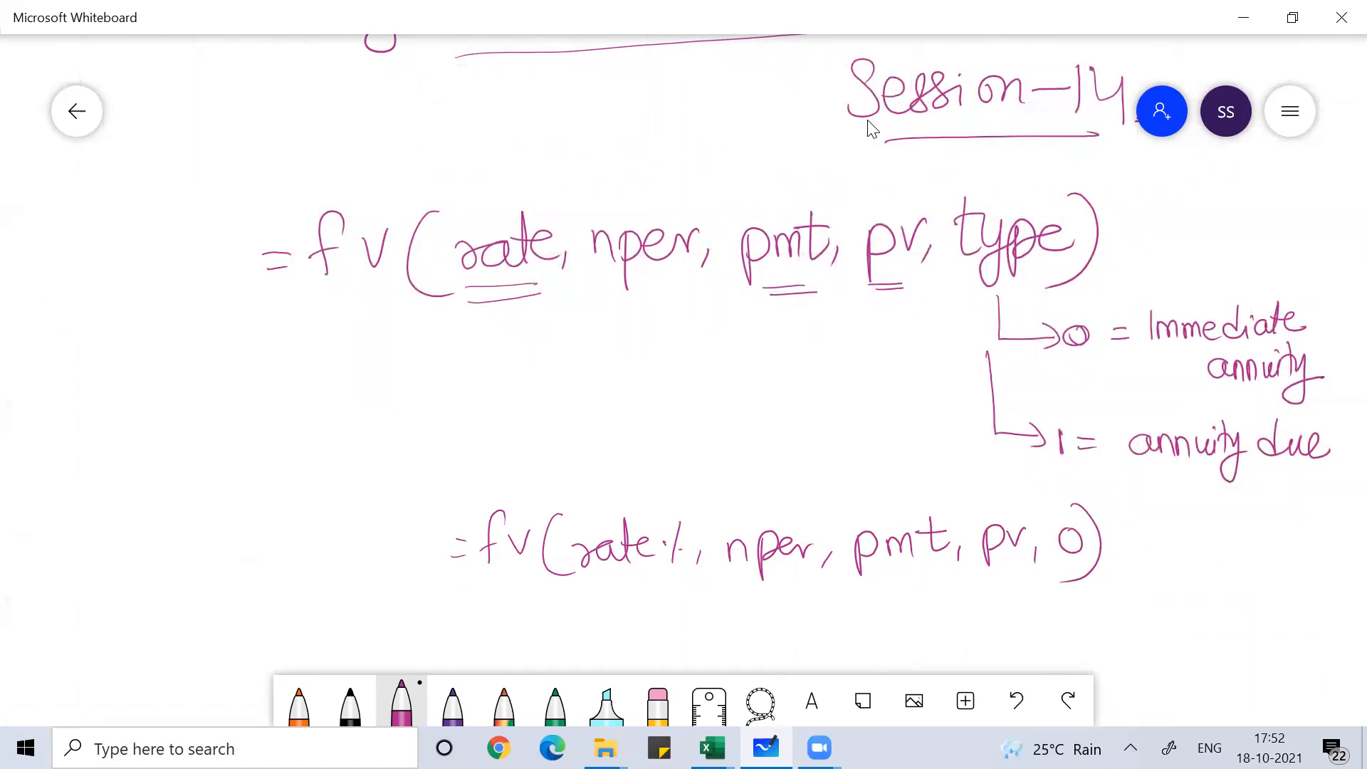
Write the equivalent expression "= a/r% ((1+r%)^t − 1)" next to the immediate annuity formula
{"action": "scroll", "coordinate": [873, 129], "scroll_direction": "right", "scroll_amount": 3}
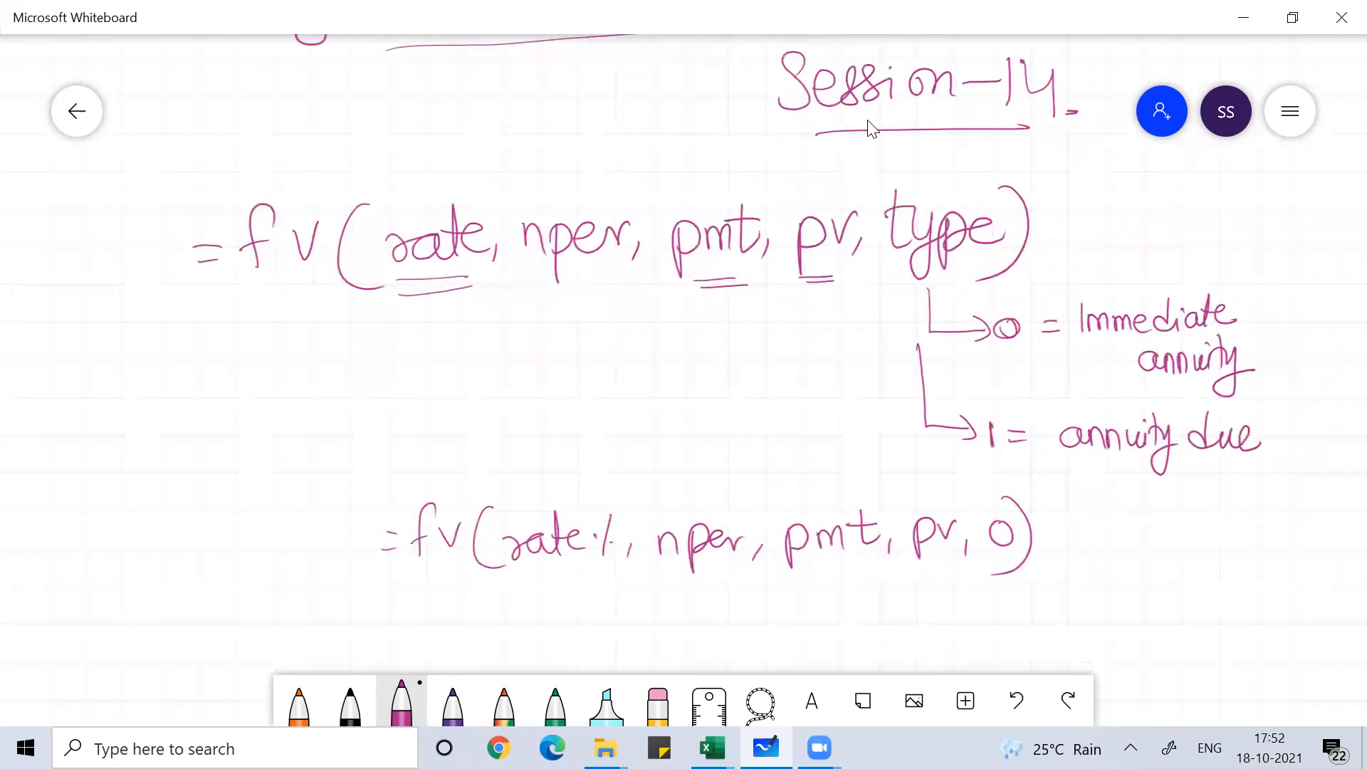
{"action": "scroll", "coordinate": [873, 128], "scroll_direction": "down", "scroll_amount": 1}
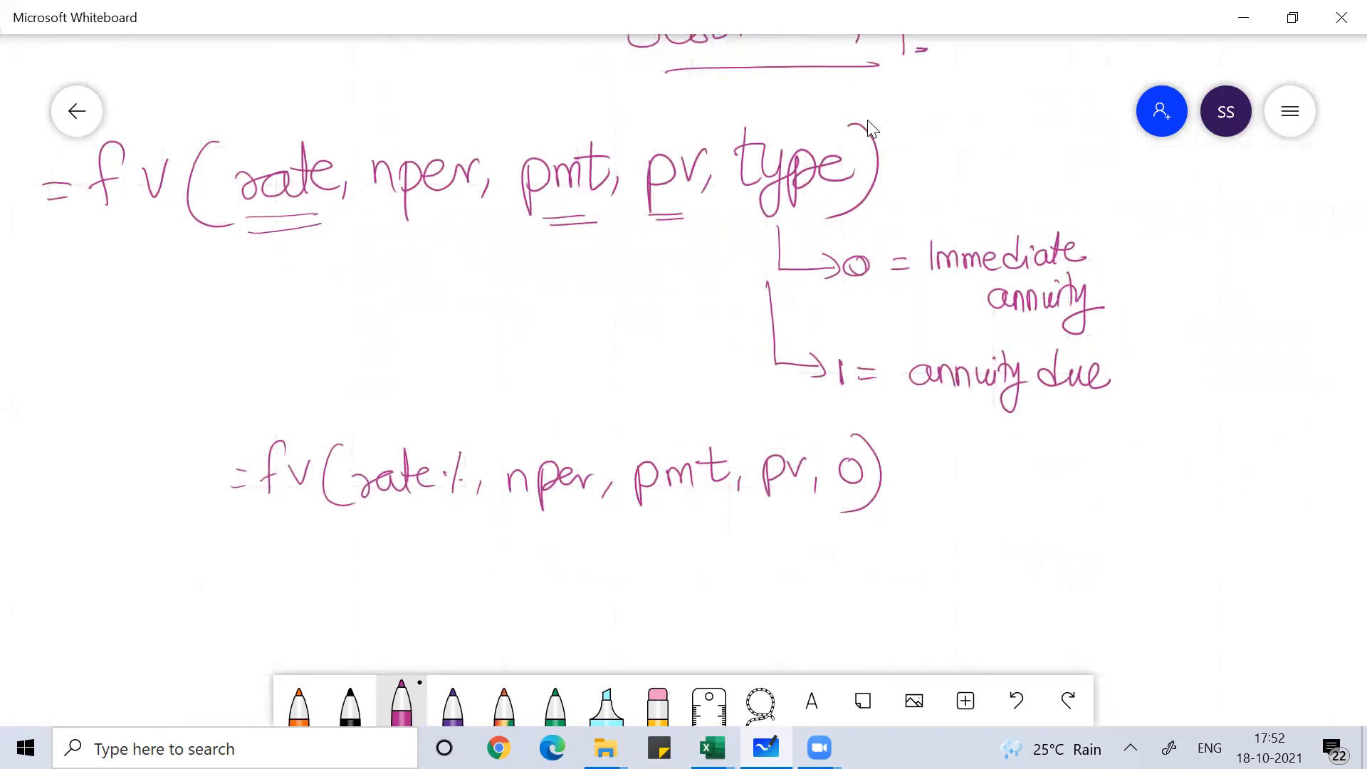
{"action": "left_click_drag", "start_coordinate": [938, 488], "coordinate": [951, 487]}
{"action": "mouse_move", "coordinate": [1007, 465]}
{"action": "left_mouse_down"}
{"action": "mouse_move", "coordinate": [986, 470]}
{"action": "mouse_move", "coordinate": [1048, 496]}
{"action": "left_mouse_up"}
{"action": "left_click_drag", "start_coordinate": [1003, 518], "coordinate": [1036, 543]}
{"action": "mouse_move", "coordinate": [1094, 445]}
{"action": "left_mouse_down"}
{"action": "mouse_move", "coordinate": [1095, 511]}
{"action": "mouse_move", "coordinate": [1131, 495]}
{"action": "left_mouse_up"}
{"action": "mouse_move", "coordinate": [1137, 481]}
{"action": "left_mouse_down"}
{"action": "mouse_move", "coordinate": [1155, 480]}
{"action": "mouse_move", "coordinate": [1146, 487]}
{"action": "left_mouse_up"}
{"action": "left_click_drag", "start_coordinate": [1161, 484], "coordinate": [1184, 481]}
{"action": "left_click_drag", "start_coordinate": [1198, 463], "coordinate": [1195, 502]}
{"action": "mouse_move", "coordinate": [1218, 431]}
{"action": "left_mouse_down"}
{"action": "mouse_move", "coordinate": [1227, 468]}
{"action": "mouse_move", "coordinate": [1232, 445]}
{"action": "mouse_move", "coordinate": [1272, 475]}
{"action": "left_mouse_up"}
{"action": "left_click_drag", "start_coordinate": [1285, 458], "coordinate": [1286, 491]}
{"action": "left_click_drag", "start_coordinate": [1279, 434], "coordinate": [1279, 511]}
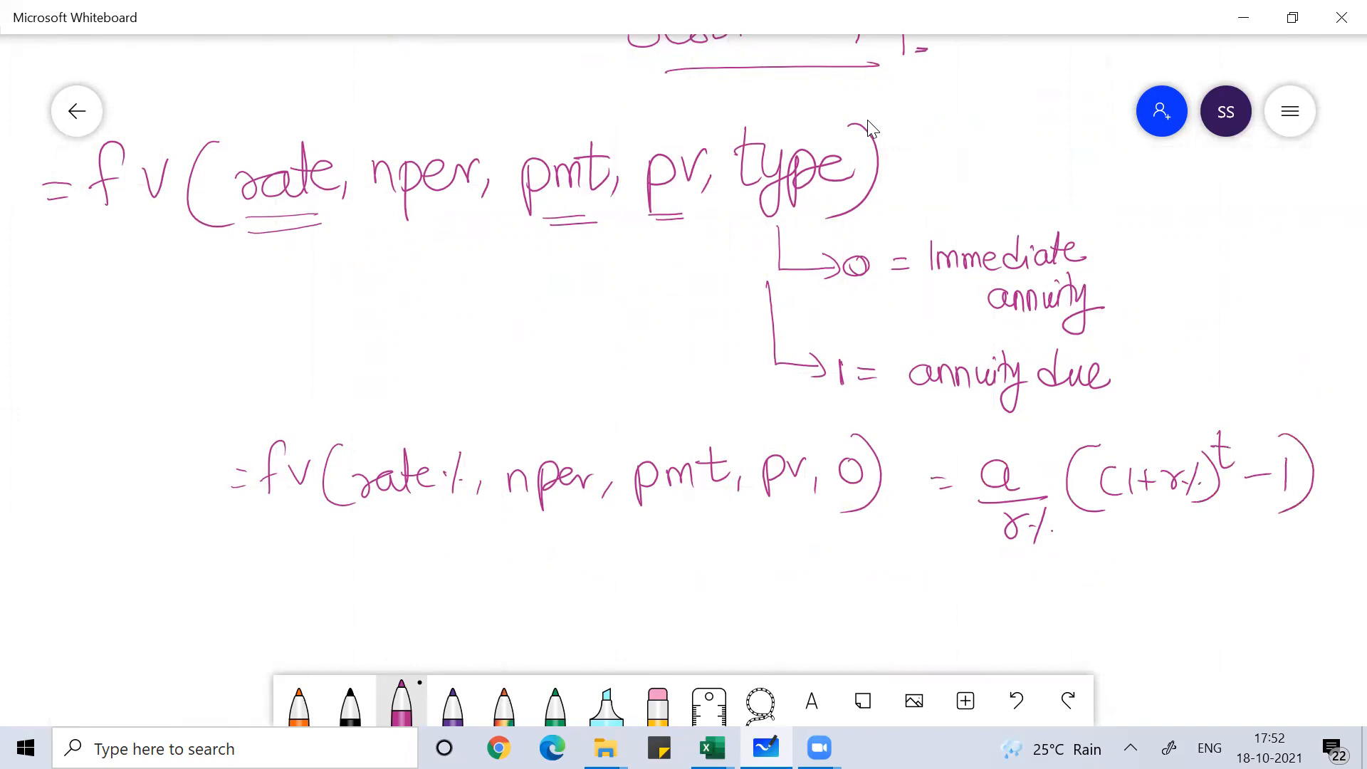
Write "Fv of annuity due = fv of annuity" below the immediate annuity equation
{"action": "scroll", "coordinate": [873, 128], "scroll_direction": "down", "scroll_amount": 3}
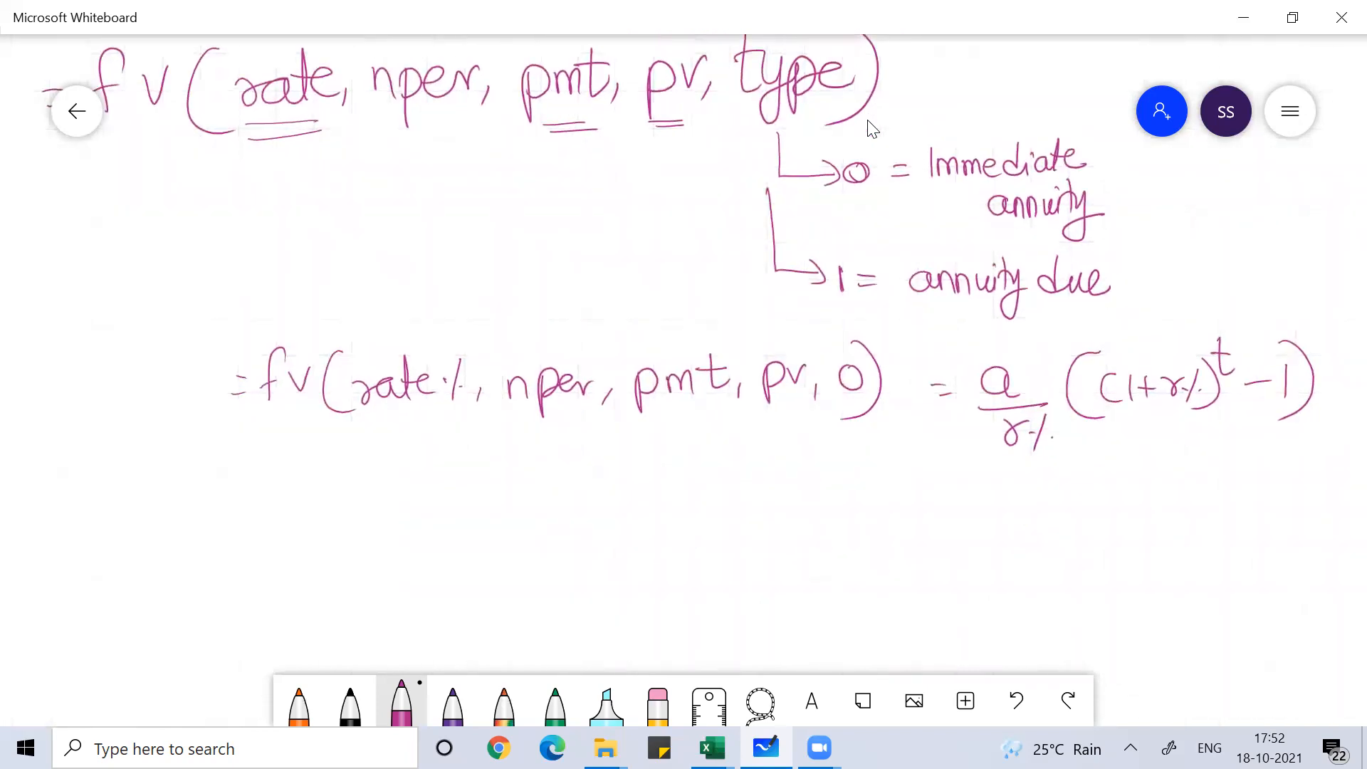
{"action": "left_click_drag", "start_coordinate": [696, 506], "coordinate": [696, 544]}
{"action": "mouse_move", "coordinate": [688, 509]}
{"action": "left_mouse_down"}
{"action": "mouse_move", "coordinate": [720, 504]}
{"action": "mouse_move", "coordinate": [722, 526]}
{"action": "left_mouse_up"}
{"action": "left_click_drag", "start_coordinate": [730, 510], "coordinate": [807, 527]}
{"action": "mouse_move", "coordinate": [791, 510]}
{"action": "left_mouse_down"}
{"action": "mouse_move", "coordinate": [919, 528]}
{"action": "mouse_move", "coordinate": [976, 521]}
{"action": "mouse_move", "coordinate": [989, 498]}
{"action": "left_mouse_up"}
{"action": "mouse_move", "coordinate": [997, 495]}
{"action": "left_mouse_down"}
{"action": "mouse_move", "coordinate": [985, 565]}
{"action": "mouse_move", "coordinate": [1021, 527]}
{"action": "left_mouse_up"}
{"action": "left_click_drag", "start_coordinate": [891, 558], "coordinate": [872, 604]}
{"action": "mouse_move", "coordinate": [898, 594]}
{"action": "left_mouse_down"}
{"action": "mouse_move", "coordinate": [955, 604]}
{"action": "mouse_move", "coordinate": [997, 579]}
{"action": "left_mouse_up"}
{"action": "left_click_drag", "start_coordinate": [981, 593], "coordinate": [1005, 588]}
{"action": "left_click_drag", "start_coordinate": [1066, 521], "coordinate": [1052, 579]}
{"action": "left_click_drag", "start_coordinate": [1039, 556], "coordinate": [1089, 548]}
{"action": "left_click_drag", "start_coordinate": [1114, 548], "coordinate": [1111, 568]}
{"action": "mouse_move", "coordinate": [1157, 509]}
{"action": "left_mouse_down"}
{"action": "mouse_move", "coordinate": [1134, 561]}
{"action": "mouse_move", "coordinate": [1160, 538]}
{"action": "left_mouse_up"}
{"action": "mouse_move", "coordinate": [1102, 605]}
{"action": "left_mouse_down"}
{"action": "mouse_move", "coordinate": [1084, 616]}
{"action": "mouse_move", "coordinate": [1103, 636]}
{"action": "left_mouse_up"}
{"action": "mouse_move", "coordinate": [1107, 635]}
{"action": "left_mouse_down"}
{"action": "mouse_move", "coordinate": [1117, 606]}
{"action": "mouse_move", "coordinate": [1133, 636]}
{"action": "left_mouse_up"}
{"action": "mouse_move", "coordinate": [1144, 605]}
{"action": "left_mouse_down"}
{"action": "mouse_move", "coordinate": [1144, 630]}
{"action": "mouse_move", "coordinate": [1160, 628]}
{"action": "left_mouse_up"}
{"action": "left_click_drag", "start_coordinate": [1161, 604], "coordinate": [1189, 623]}
{"action": "left_click_drag", "start_coordinate": [1205, 570], "coordinate": [1202, 619]}
{"action": "mouse_move", "coordinate": [1190, 599]}
{"action": "left_mouse_down"}
{"action": "mouse_move", "coordinate": [1219, 591]}
{"action": "mouse_move", "coordinate": [1232, 619]}
{"action": "left_mouse_up"}
{"action": "left_click_drag", "start_coordinate": [1246, 619], "coordinate": [1196, 654]}
Complete the annuity due formula with "× (1+r%)" and encircle the whole formula
{"action": "left_click_drag", "start_coordinate": [926, 355], "coordinate": [781, 297]}
{"action": "left_click_drag", "start_coordinate": [1092, 494], "coordinate": [1120, 526]}
{"action": "left_click_drag", "start_coordinate": [1123, 492], "coordinate": [1091, 530]}
{"action": "left_click_drag", "start_coordinate": [1155, 471], "coordinate": [1137, 533]}
{"action": "mouse_move", "coordinate": [1179, 491]}
{"action": "left_mouse_down"}
{"action": "mouse_move", "coordinate": [1179, 529]}
{"action": "mouse_move", "coordinate": [1213, 504]}
{"action": "left_mouse_up"}
{"action": "mouse_move", "coordinate": [1198, 488]}
{"action": "left_mouse_down"}
{"action": "mouse_move", "coordinate": [1200, 521]}
{"action": "mouse_move", "coordinate": [1237, 491]}
{"action": "mouse_move", "coordinate": [1258, 507]}
{"action": "left_mouse_up"}
{"action": "mouse_move", "coordinate": [1278, 481]}
{"action": "left_mouse_down"}
{"action": "mouse_move", "coordinate": [1257, 530]}
{"action": "mouse_move", "coordinate": [1269, 551]}
{"action": "left_mouse_up"}
{"action": "left_click", "coordinate": [1277, 512]}
{"action": "mouse_move", "coordinate": [526, 430]}
{"action": "left_mouse_down"}
{"action": "mouse_move", "coordinate": [848, 391]}
{"action": "mouse_move", "coordinate": [1334, 533]}
{"action": "mouse_move", "coordinate": [704, 401]}
{"action": "left_mouse_up"}
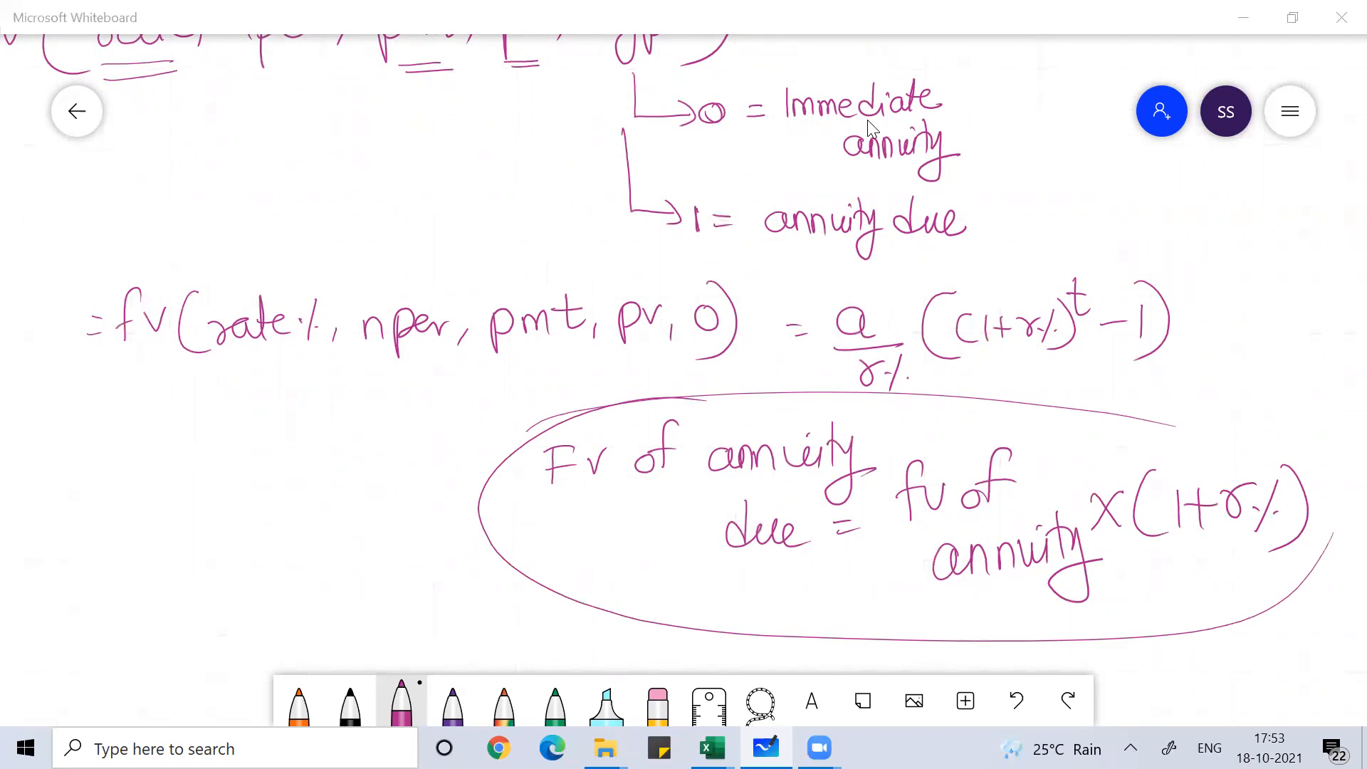
{"action": "key", "text": "alt+Tab"}
{"action": "key", "text": "alt+Tab"}
{"action": "key", "text": "alt+Tab"}
{"action": "key", "text": "alt+Tab"}
{"action": "key", "text": "alt+Tab"}
{"action": "key", "text": "alt+Tab"}
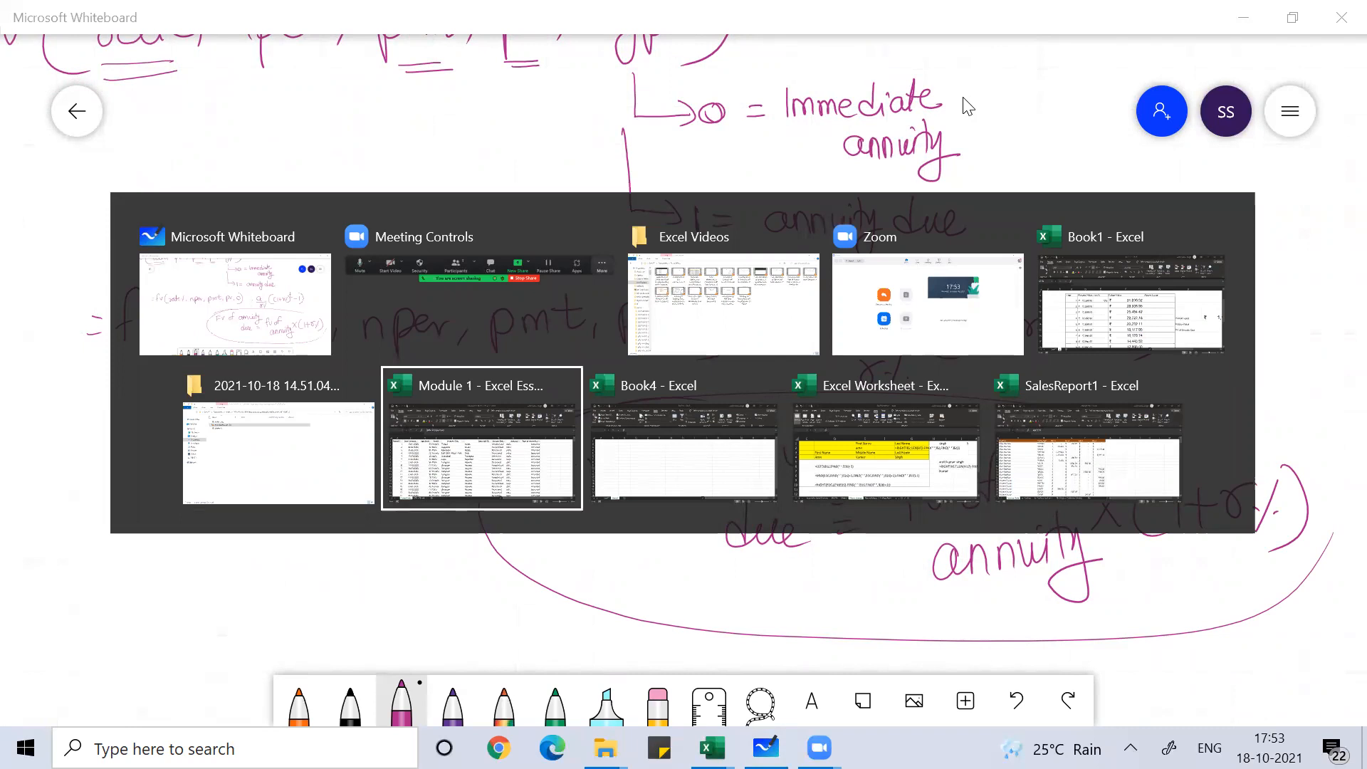
{"action": "key", "text": "alt+Tab"}
{"action": "key", "text": "alt+Tab"}
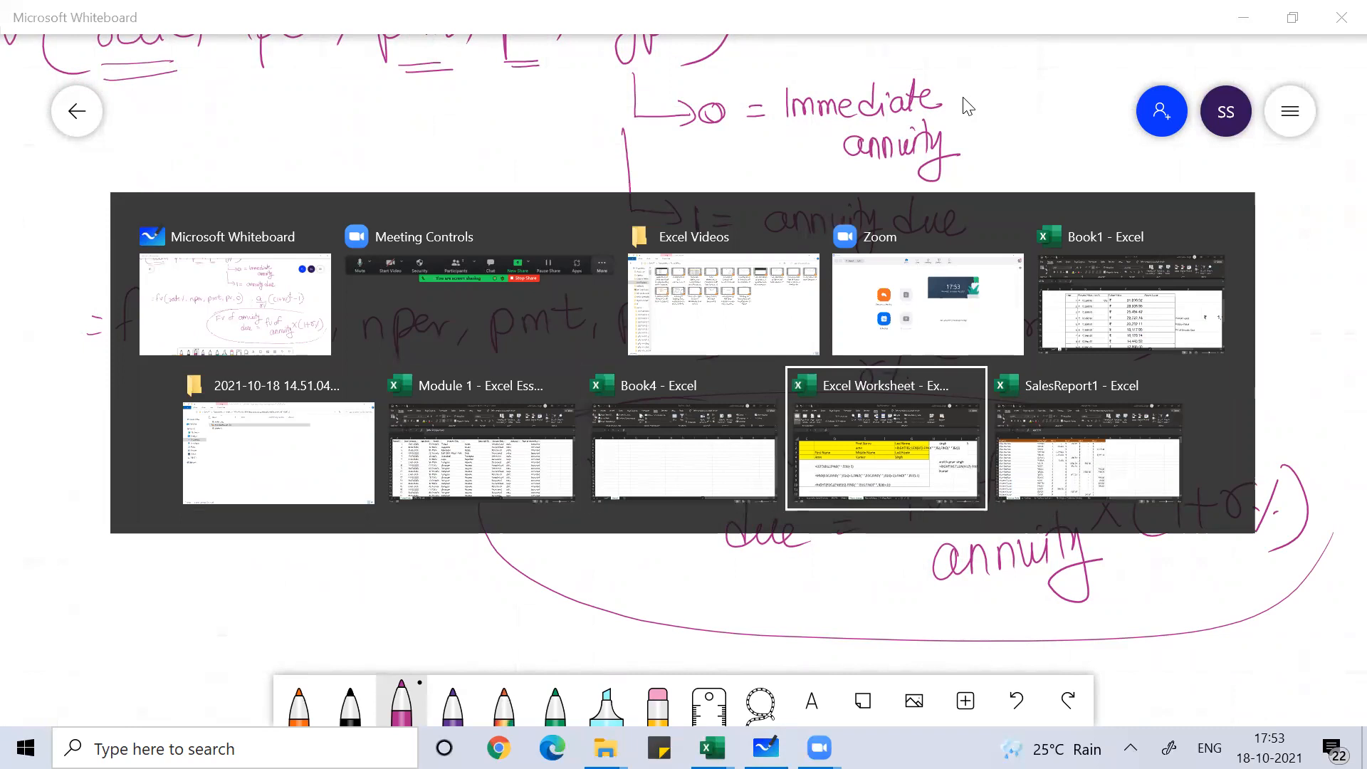
Switch to the Book1 workbook in Excel
{"action": "key", "text": "alt+Tab"}
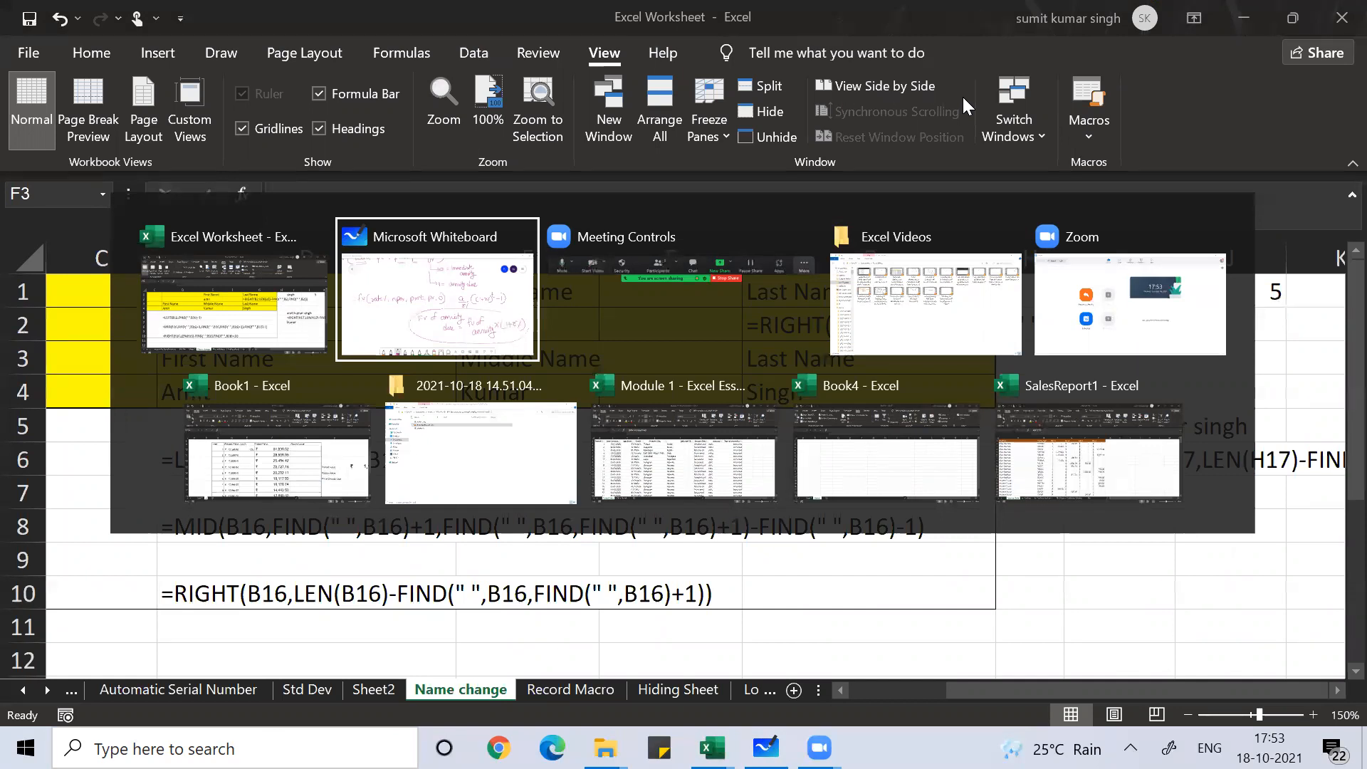
{"action": "key", "text": "alt+Tab"}
{"action": "key", "text": "alt+Tab"}
{"action": "key", "text": "alt+Tab"}
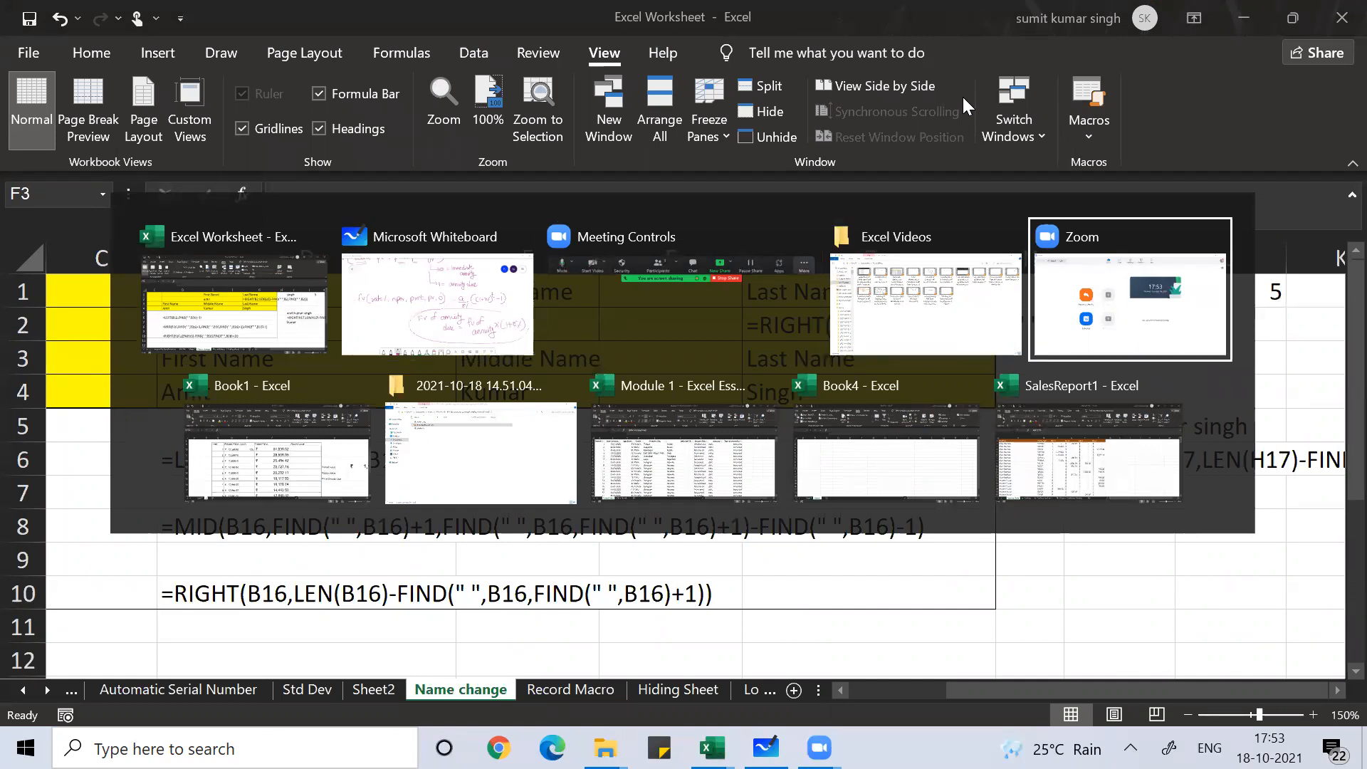
{"action": "key", "text": "alt+Tab"}
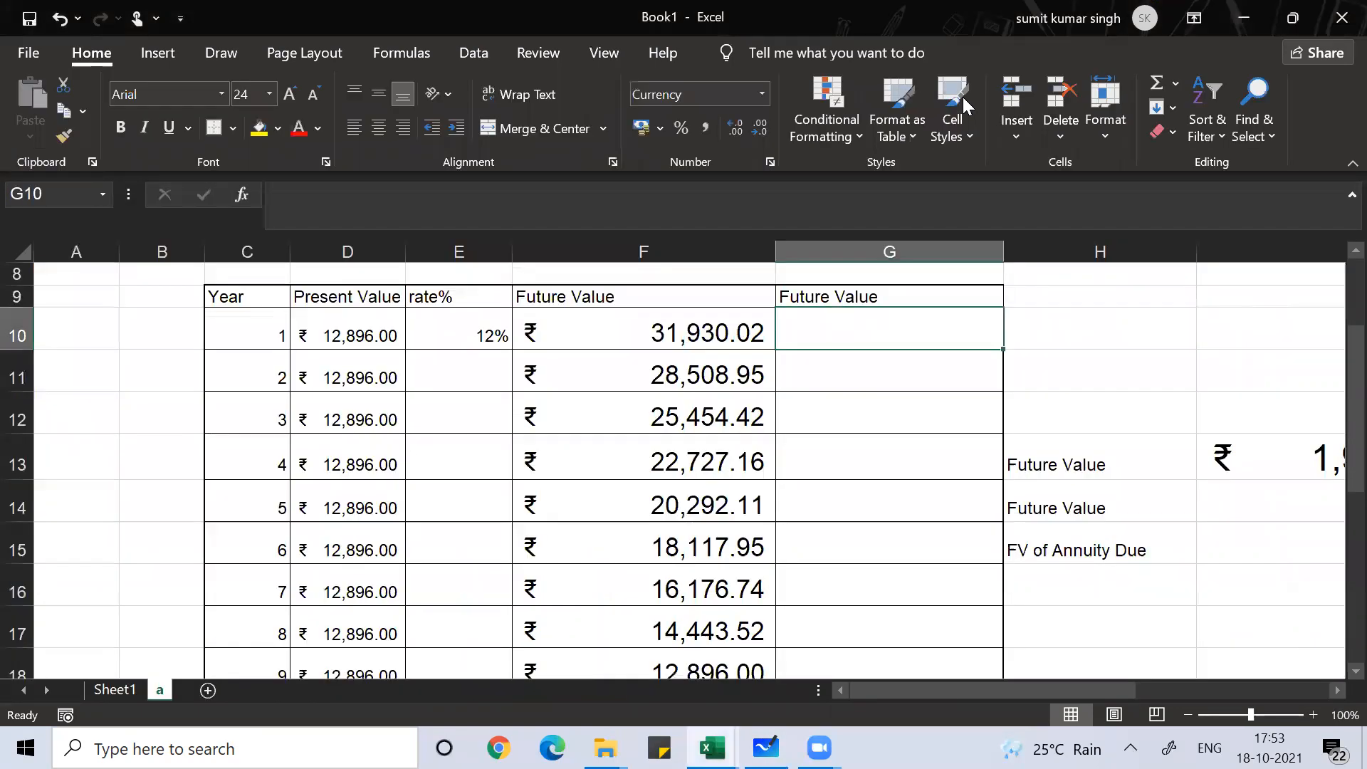
Examine the existing future value formula in cell F10 and the cells it references
{"action": "key", "text": "Left"}
{"action": "key", "text": "Left"}
{"action": "key", "text": "Left"}
{"action": "key", "text": "Right"}
{"action": "key", "text": "Right"}
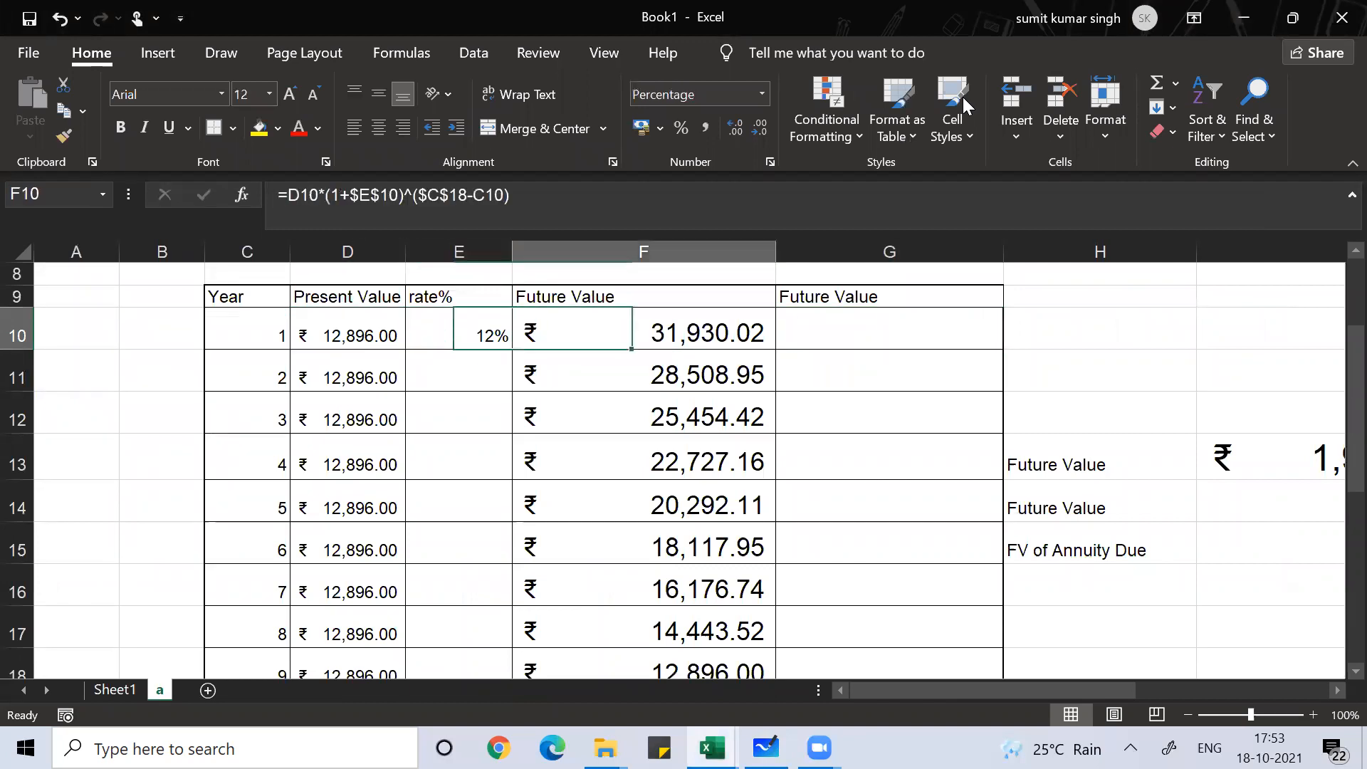
{"action": "key", "text": "F2"}
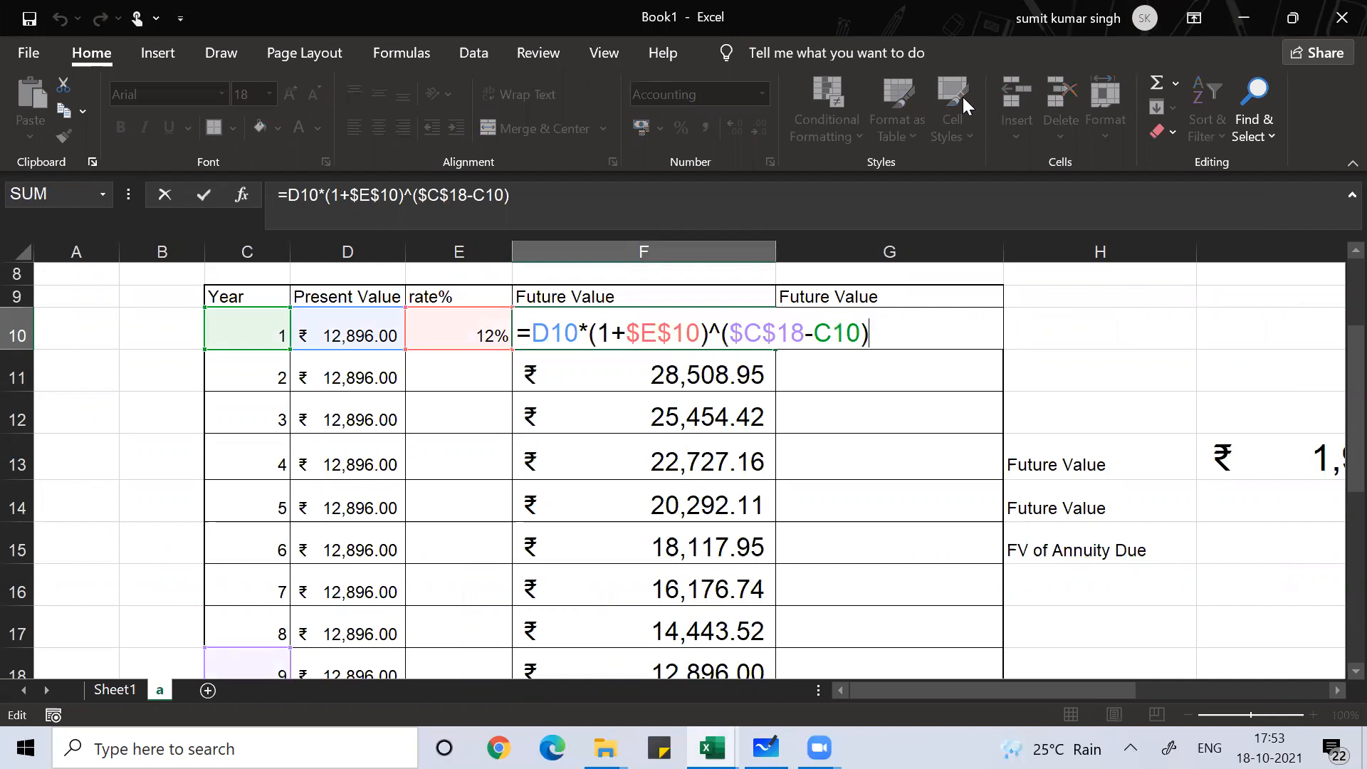
{"action": "key", "text": "Return"}
{"action": "key", "text": "Up"}
{"action": "key", "text": "Right"}
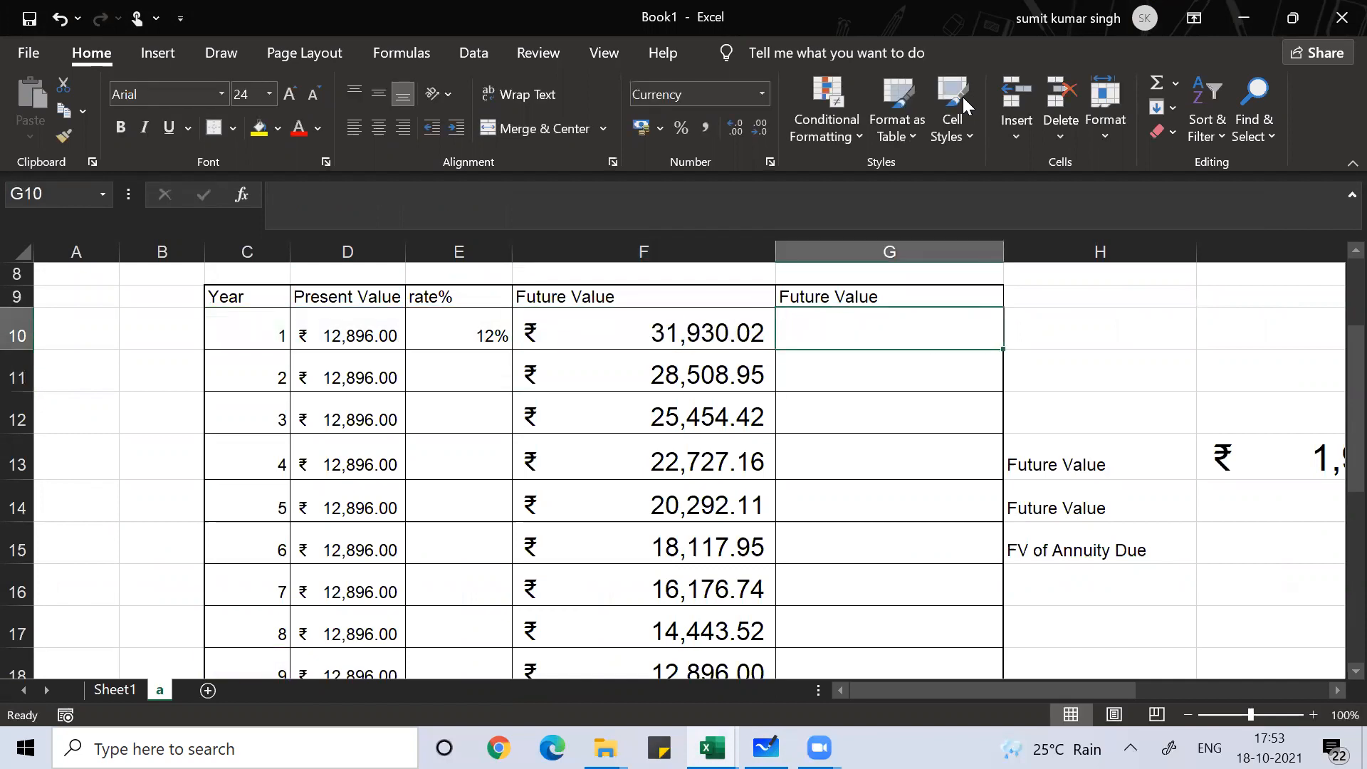
Increase the font size of cell G10 to 36
{"action": "key", "text": "ctrl+shift+period"}
{"action": "key", "text": "ctrl+shift+period"}
{"action": "key", "text": "ctrl+shift+period"}
Begin an FV formula in G10 with the absolute reference $E$10 as the rate
{"action": "type", "text": "="}
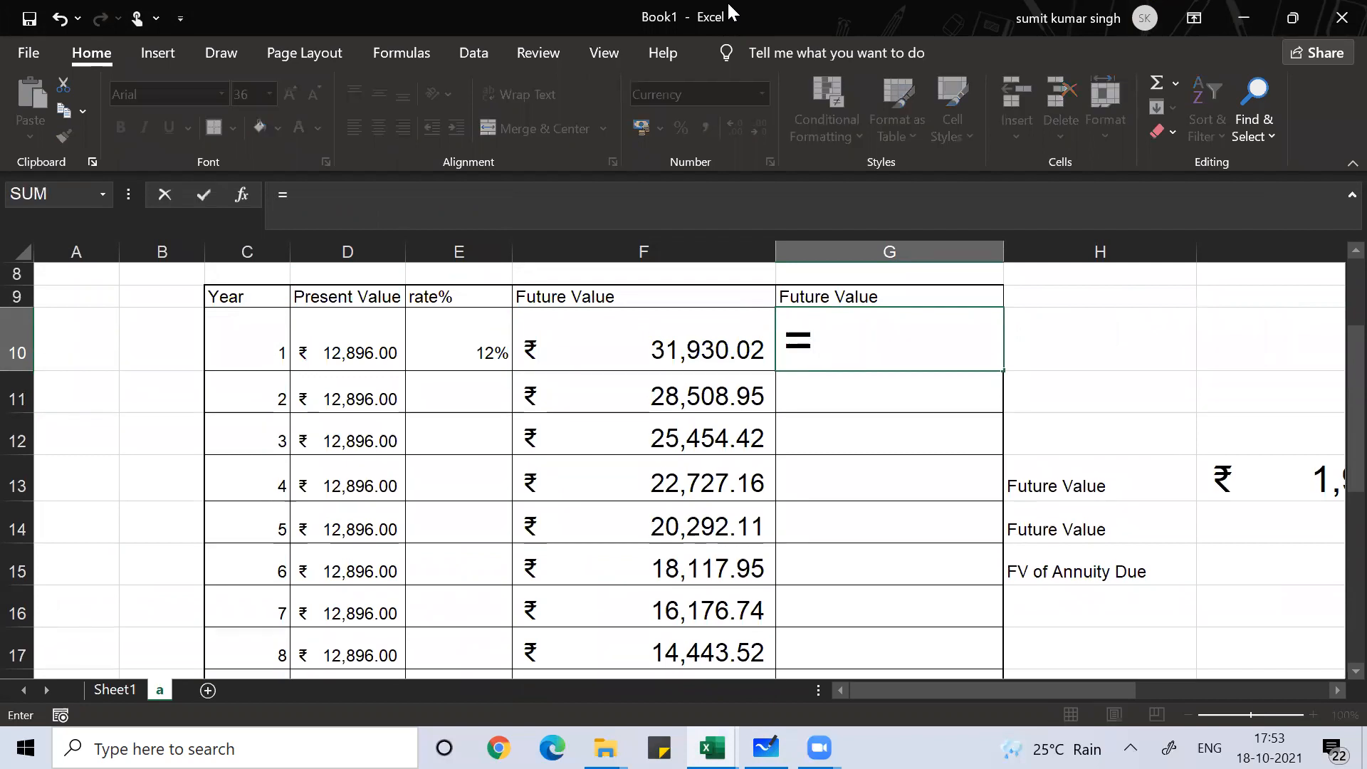
{"action": "type", "text": "fv("}
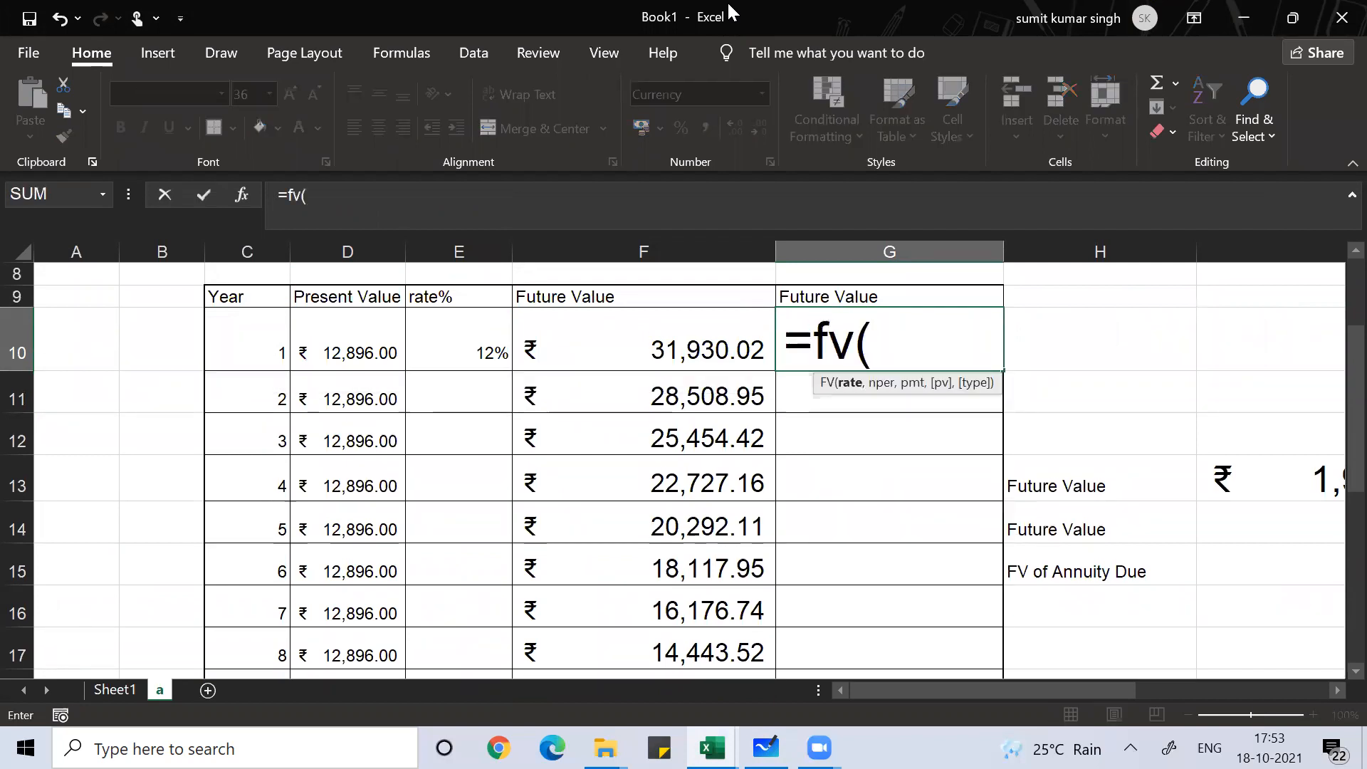
{"action": "key", "text": "Left"}
{"action": "key", "text": "Left"}
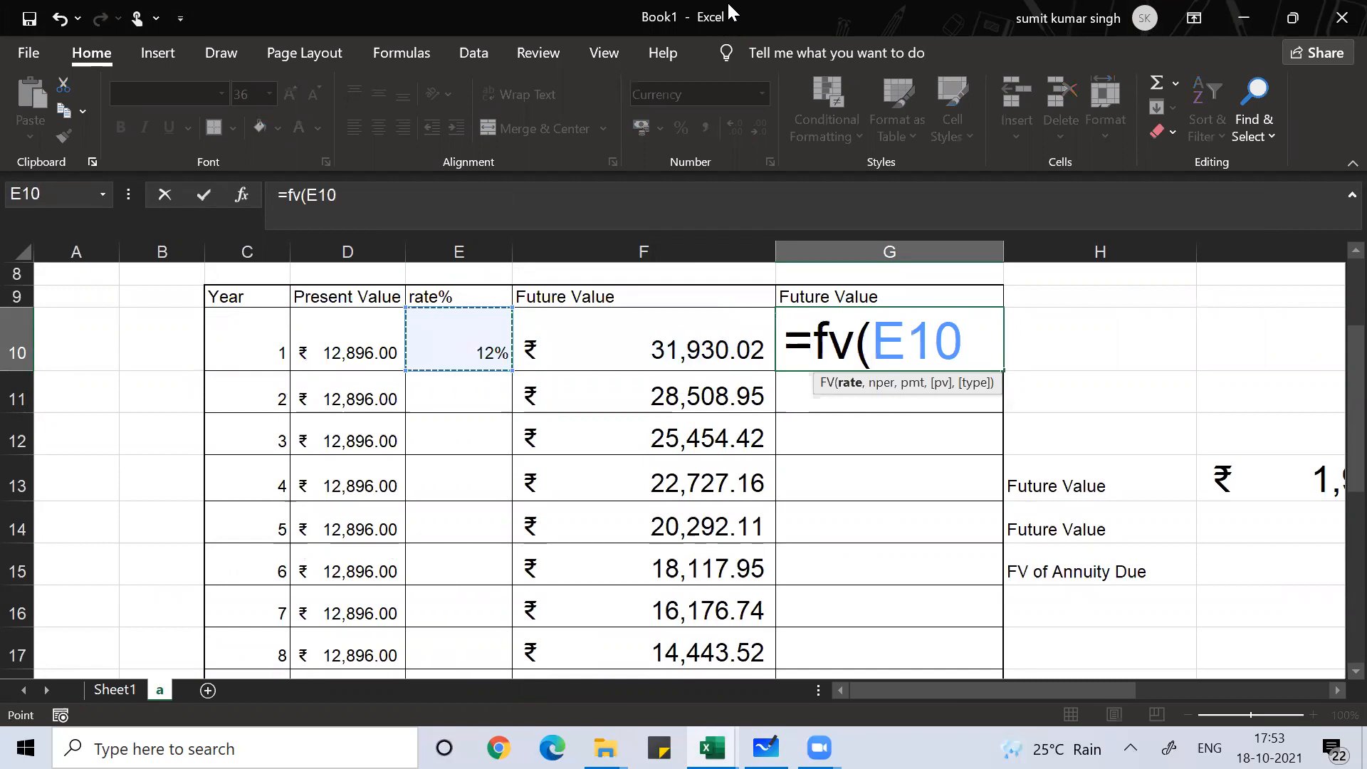
{"action": "key", "text": "F4"}
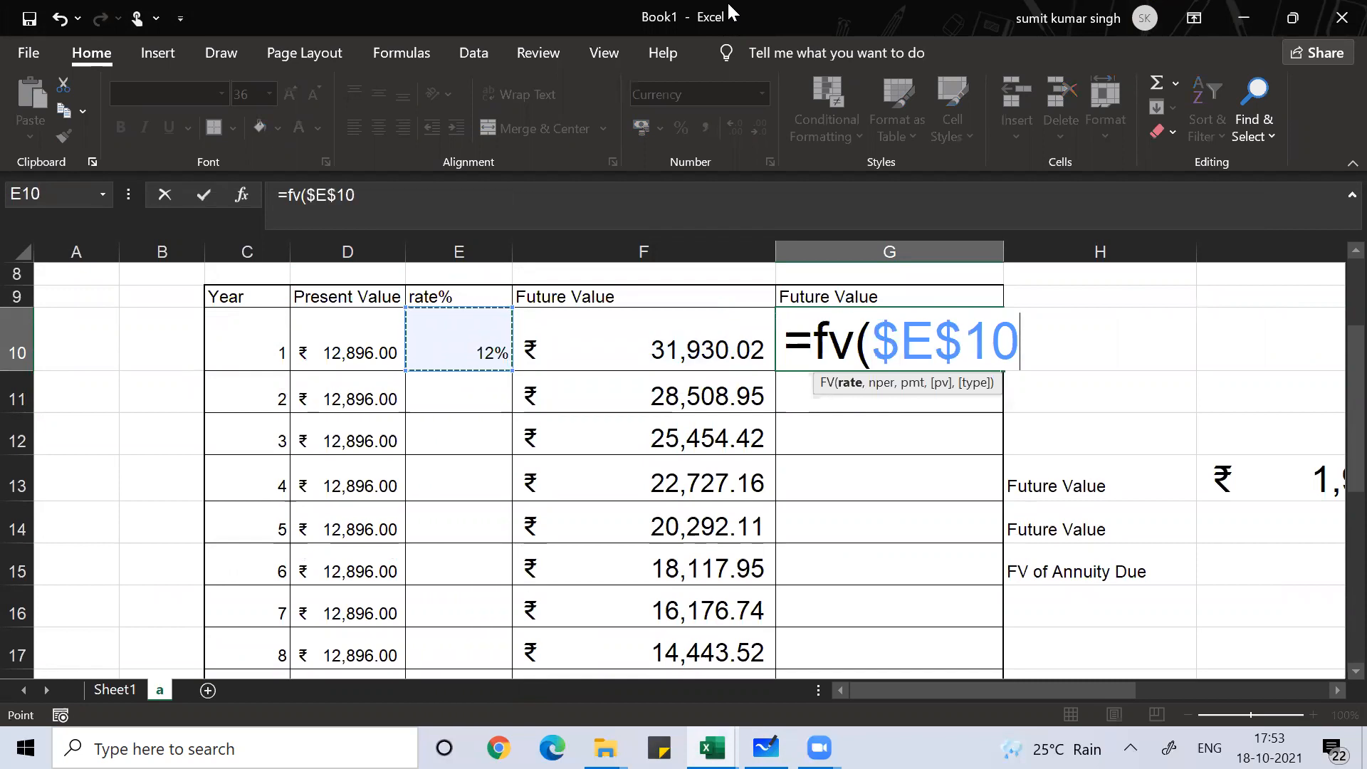
{"action": "type", "text": "m"}
{"action": "key", "text": "BackSpace"}
{"action": "type", "text": ","}
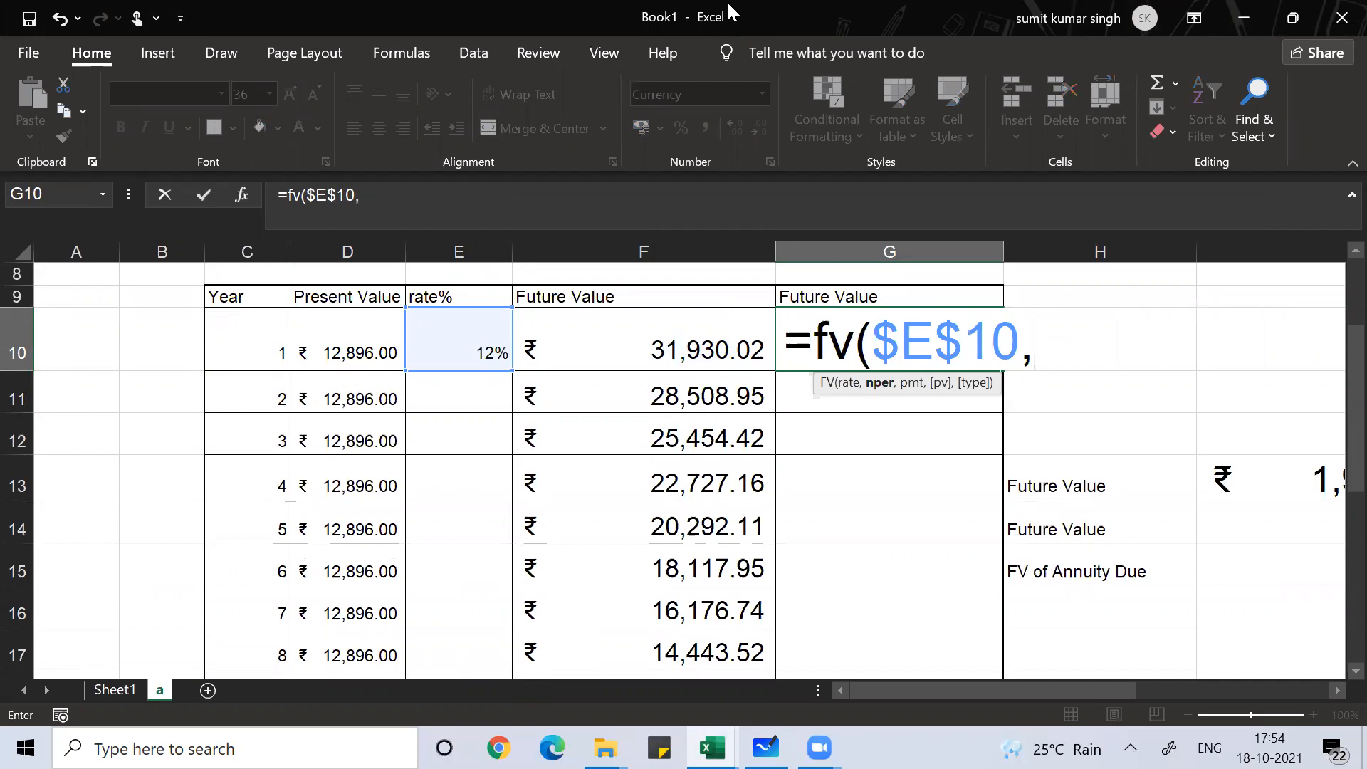
{"action": "left_click", "coordinate": [247, 339]}
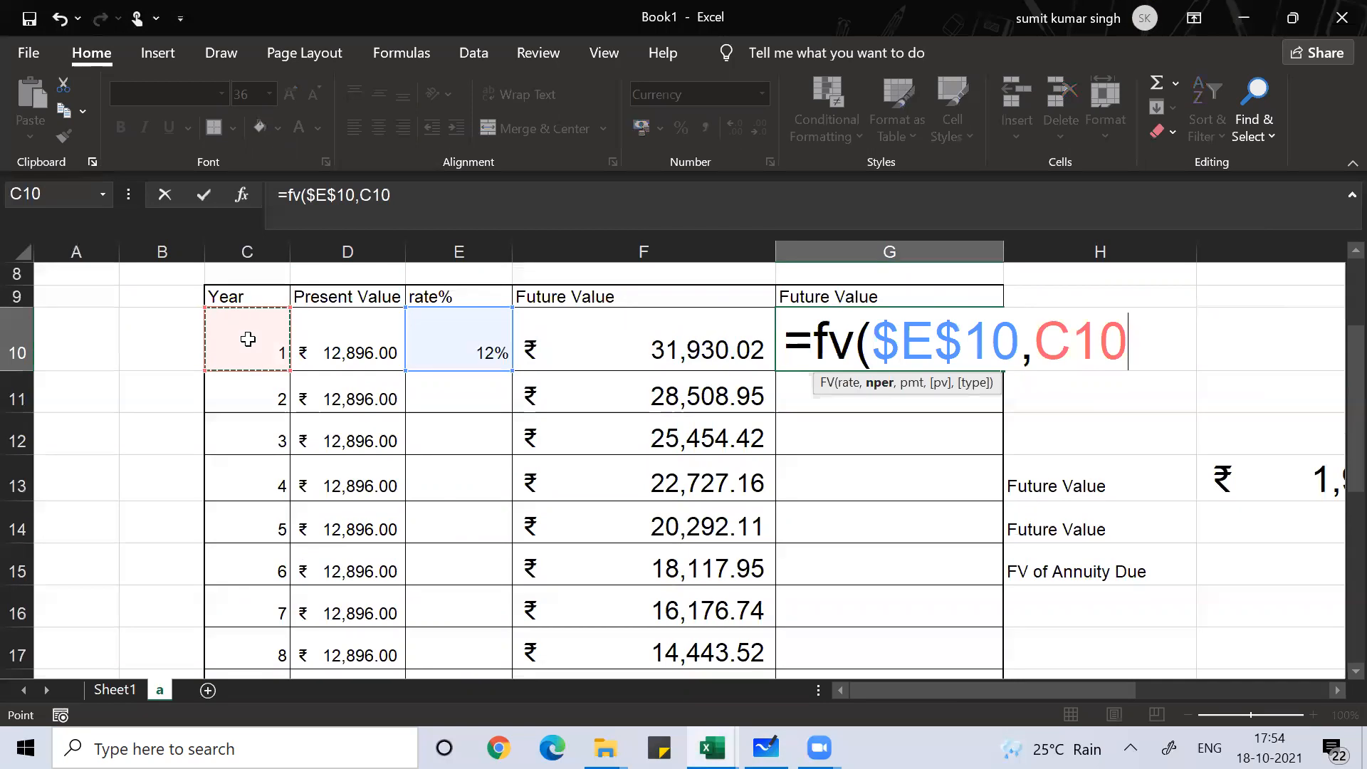
{"action": "key", "text": "BackSpace"}
{"action": "key", "text": "BackSpace"}
{"action": "key", "text": "BackSpace"}
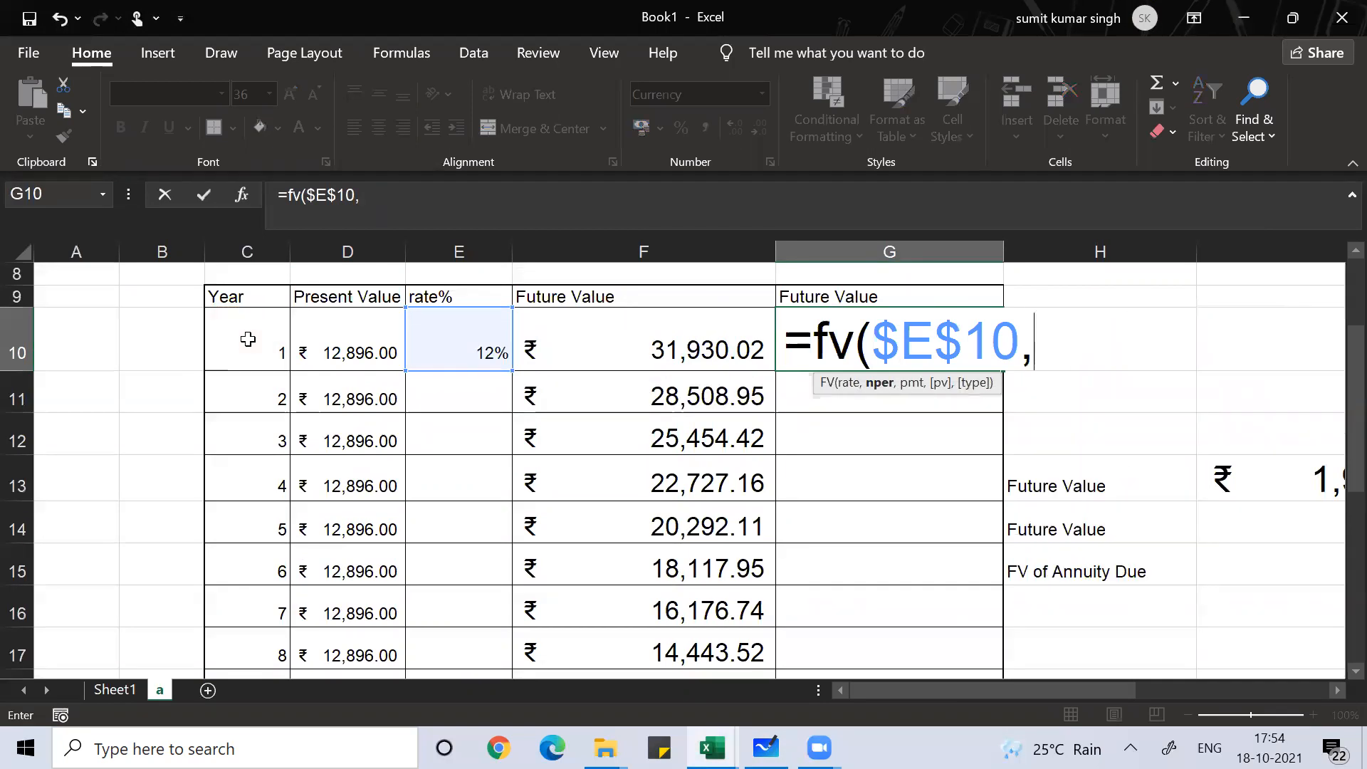
Add ($C$18-C10) as the number of periods in the FV formula, with C18 as an absolute reference
{"action": "type", "text": "("}
{"action": "left_click", "coordinate": [226, 673]}
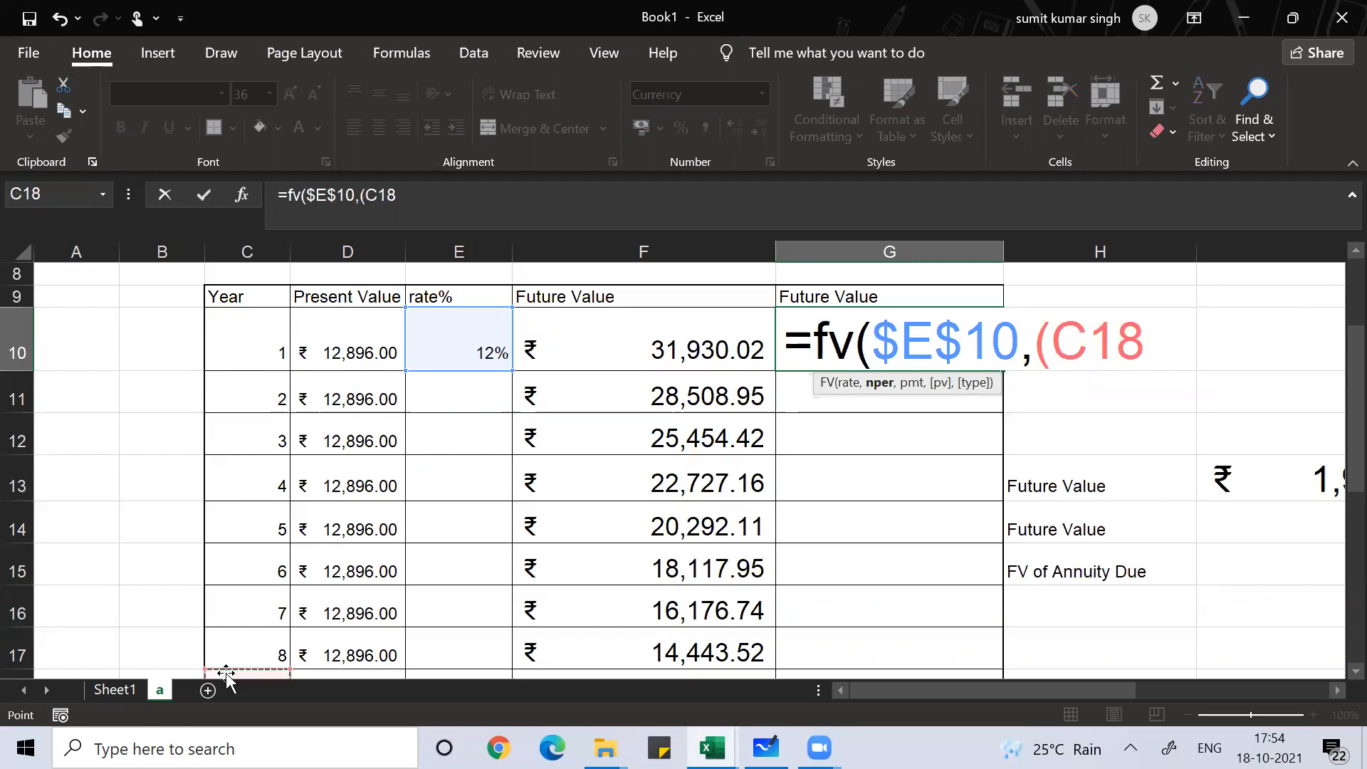
{"action": "type", "text": "-"}
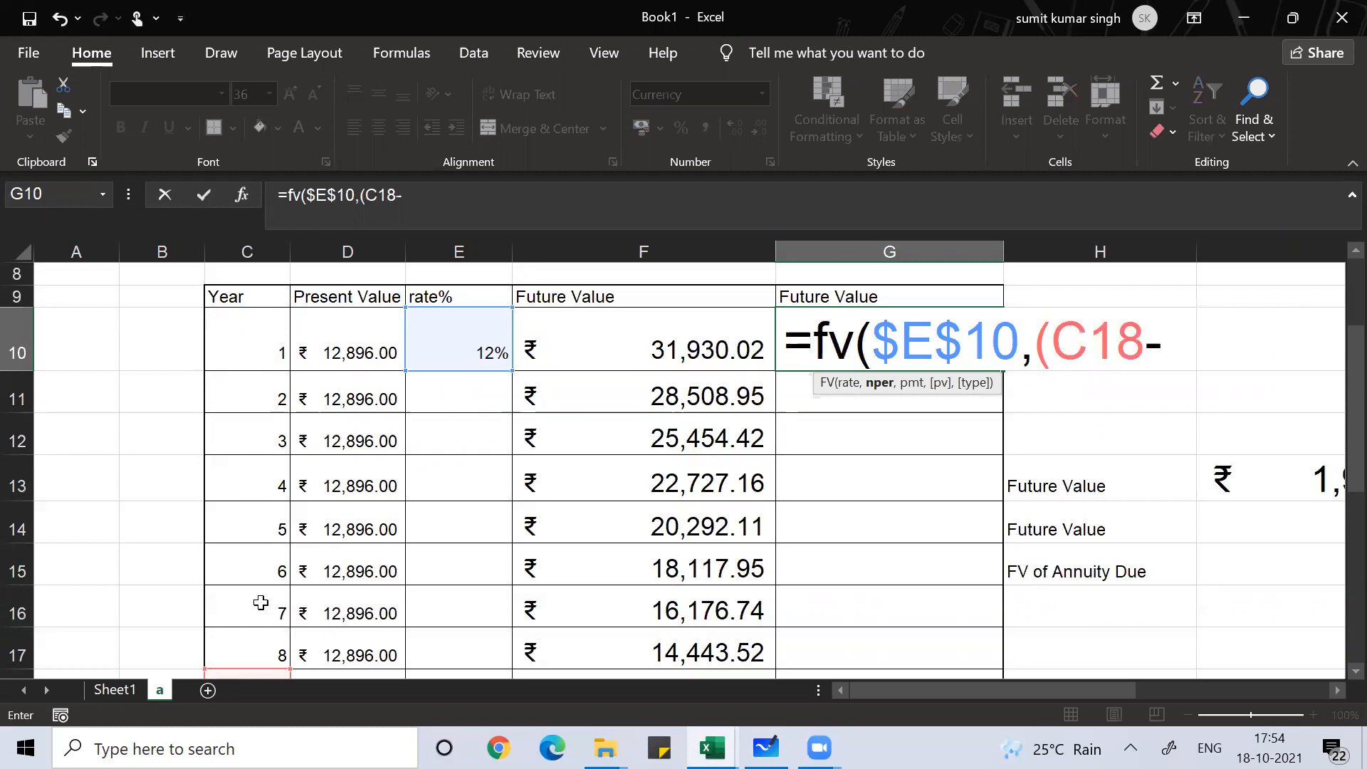
{"action": "left_click", "coordinate": [254, 361]}
{"action": "type", "text": ")"}
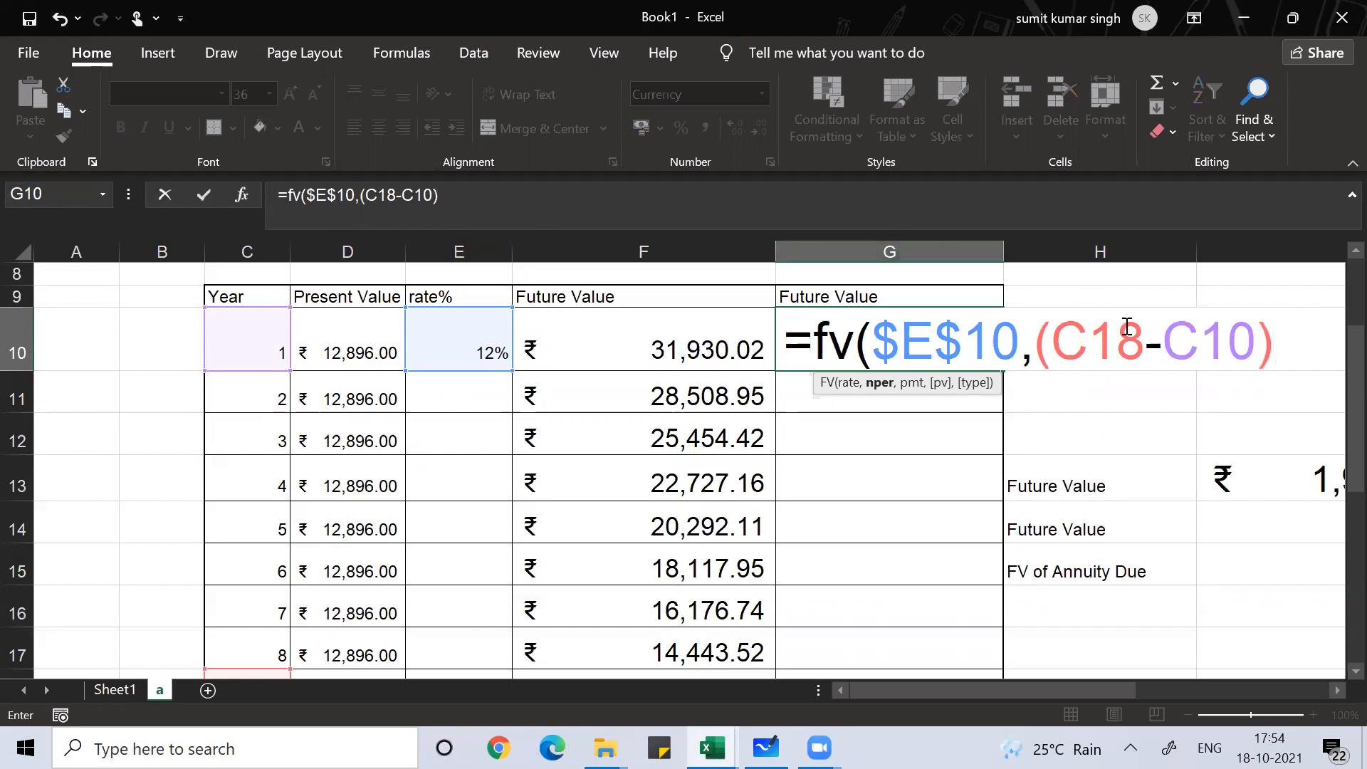
{"action": "left_click", "coordinate": [1082, 352]}
{"action": "key", "text": "F4"}
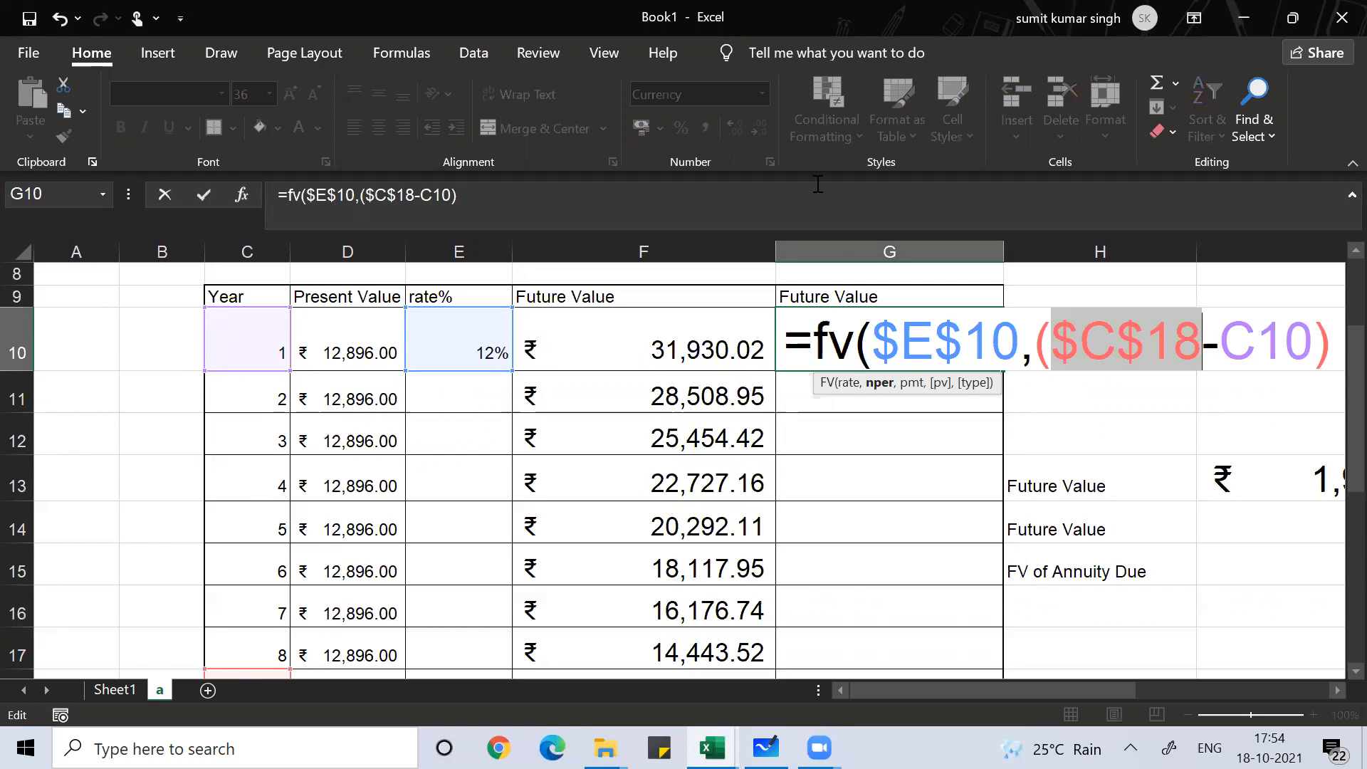
Complete the FV formula with payment 0, present value -D10 and type 0, and enter it in G10
{"action": "left_click", "coordinate": [501, 214]}
{"action": "type", "text": ","}
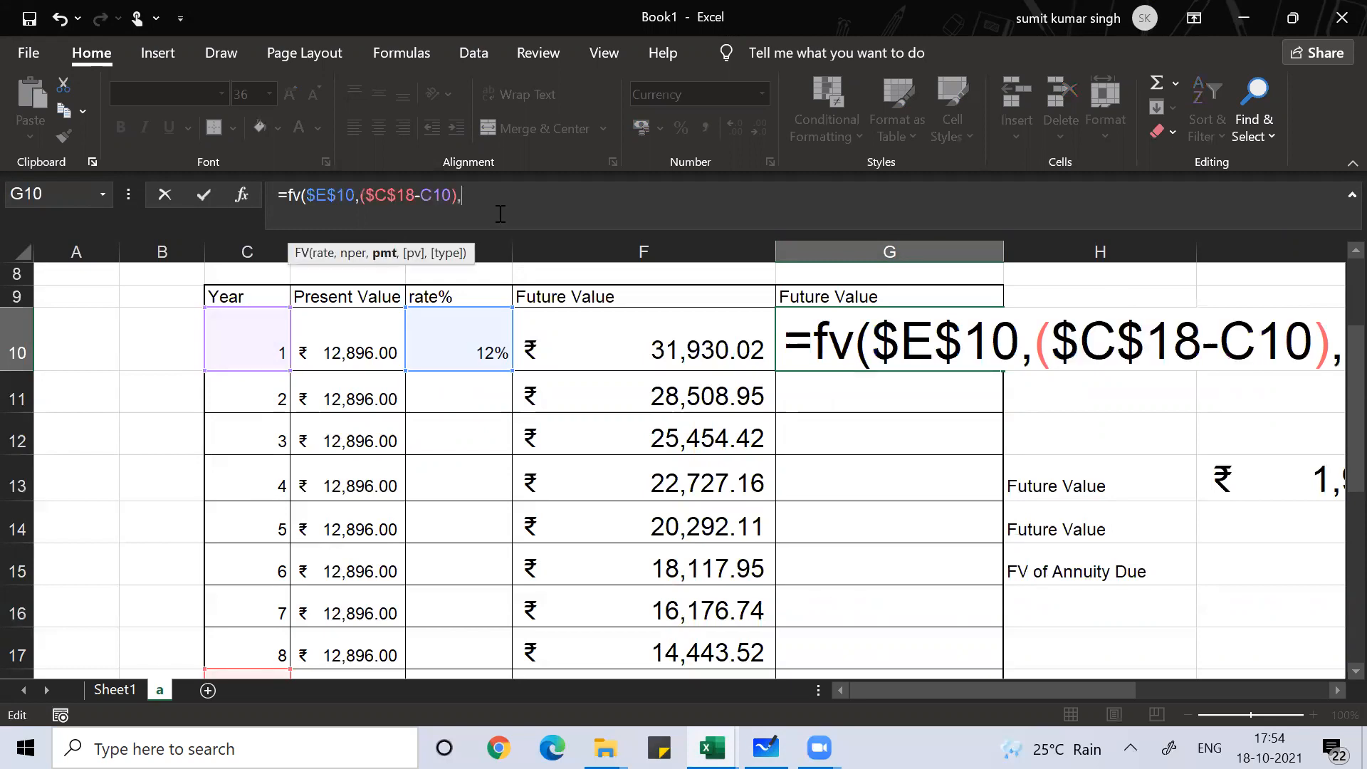
{"action": "type", "text": "0,"}
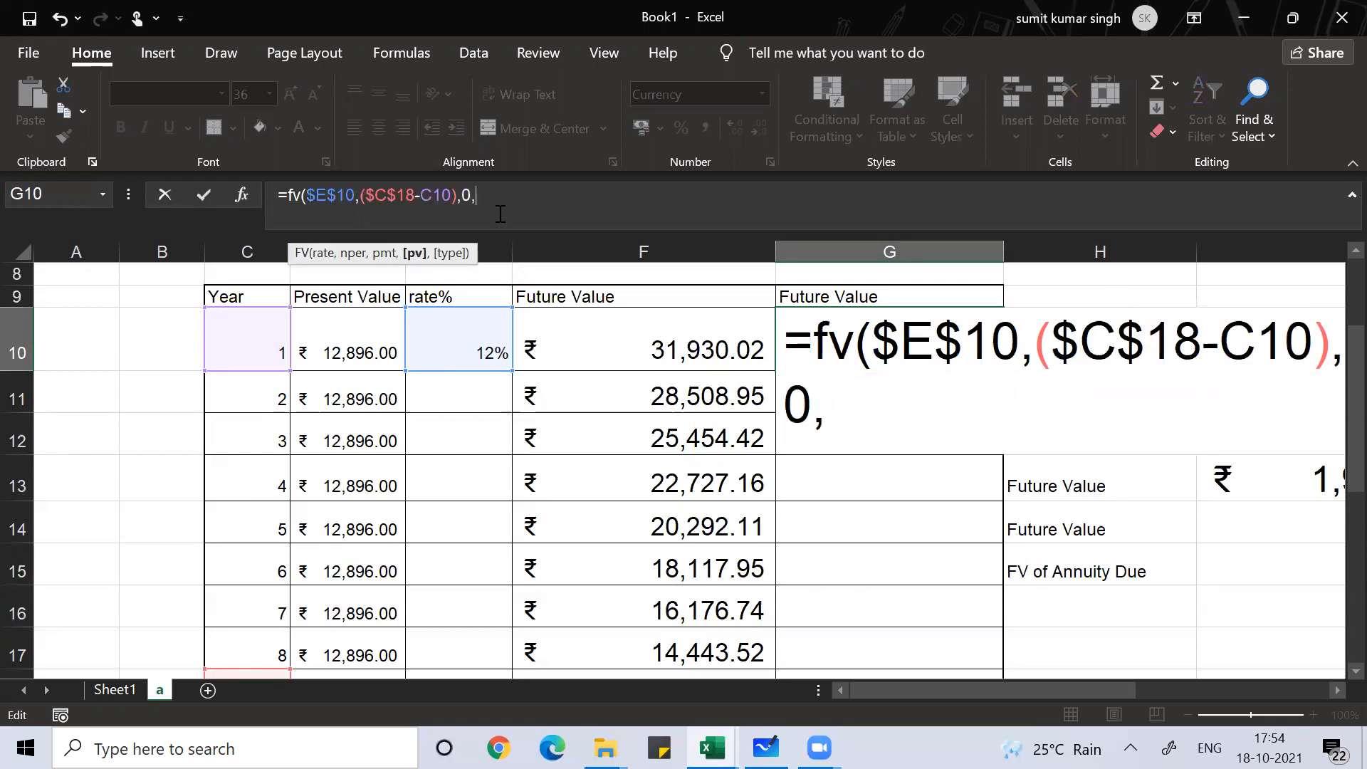
{"action": "type", "text": "-"}
{"action": "left_click", "coordinate": [363, 329]}
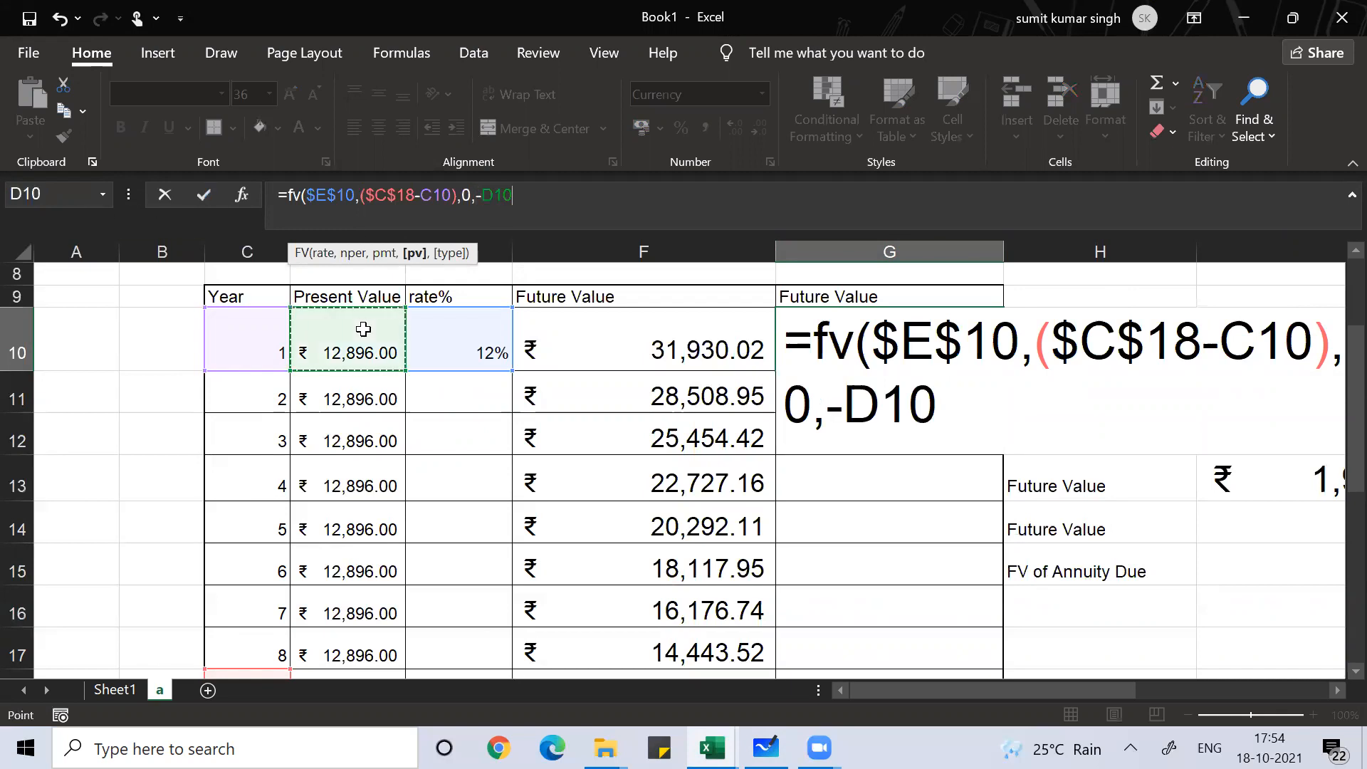
{"action": "type", "text": ","}
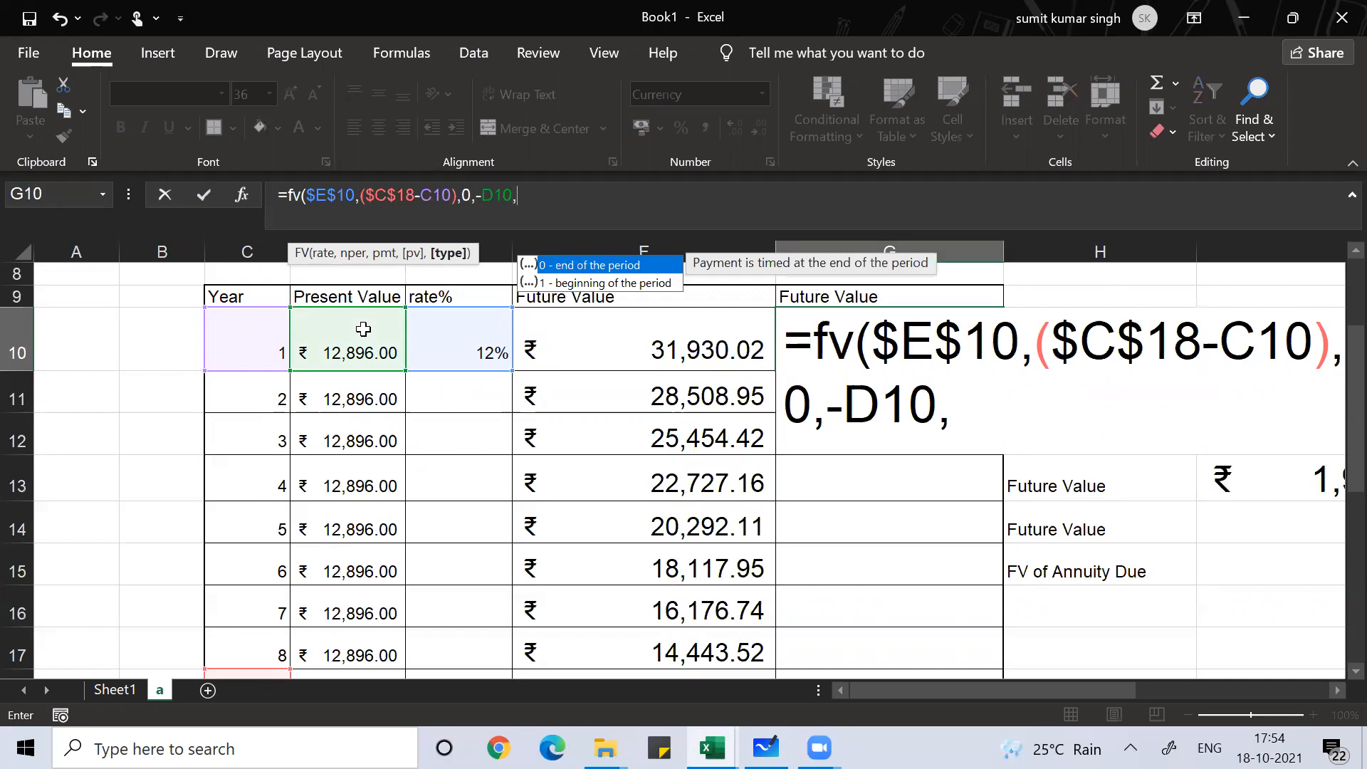
{"action": "type", "text": "0)"}
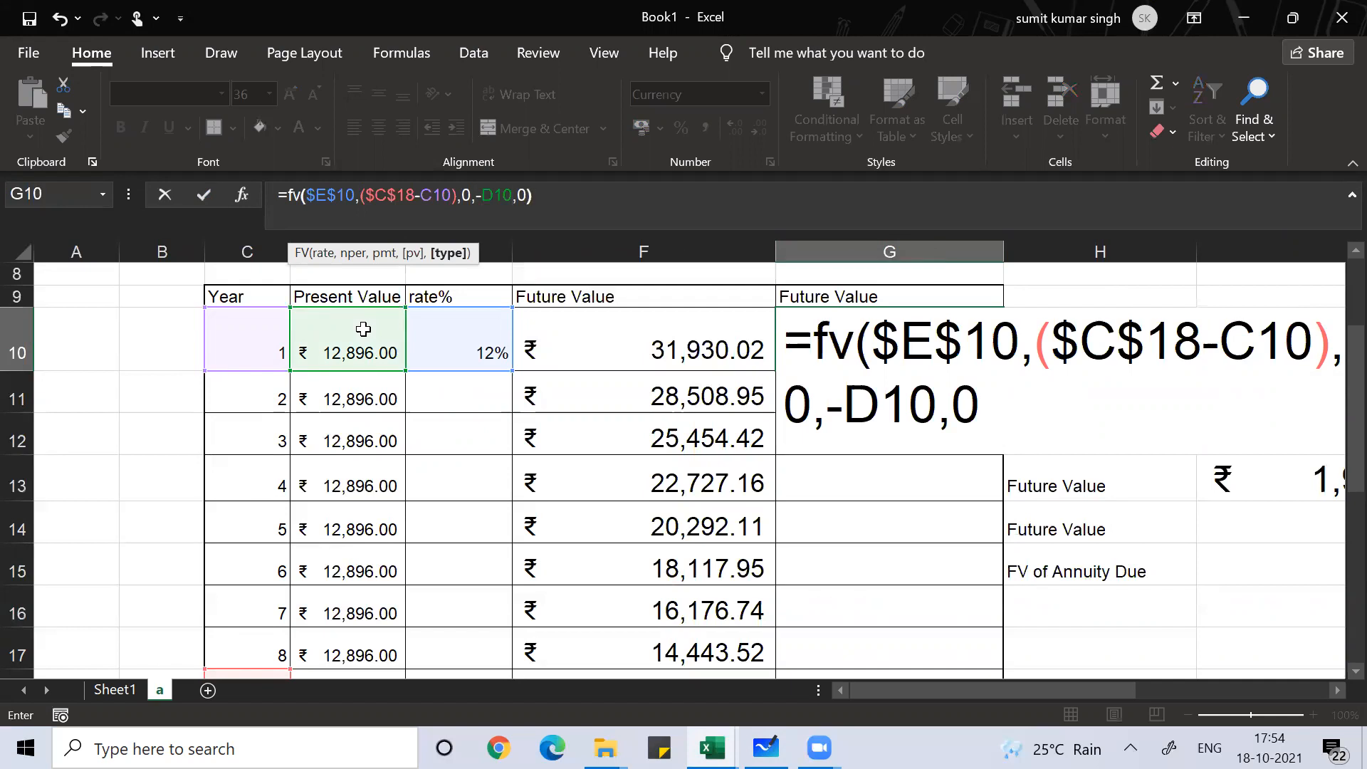
{"action": "key", "text": "Return"}
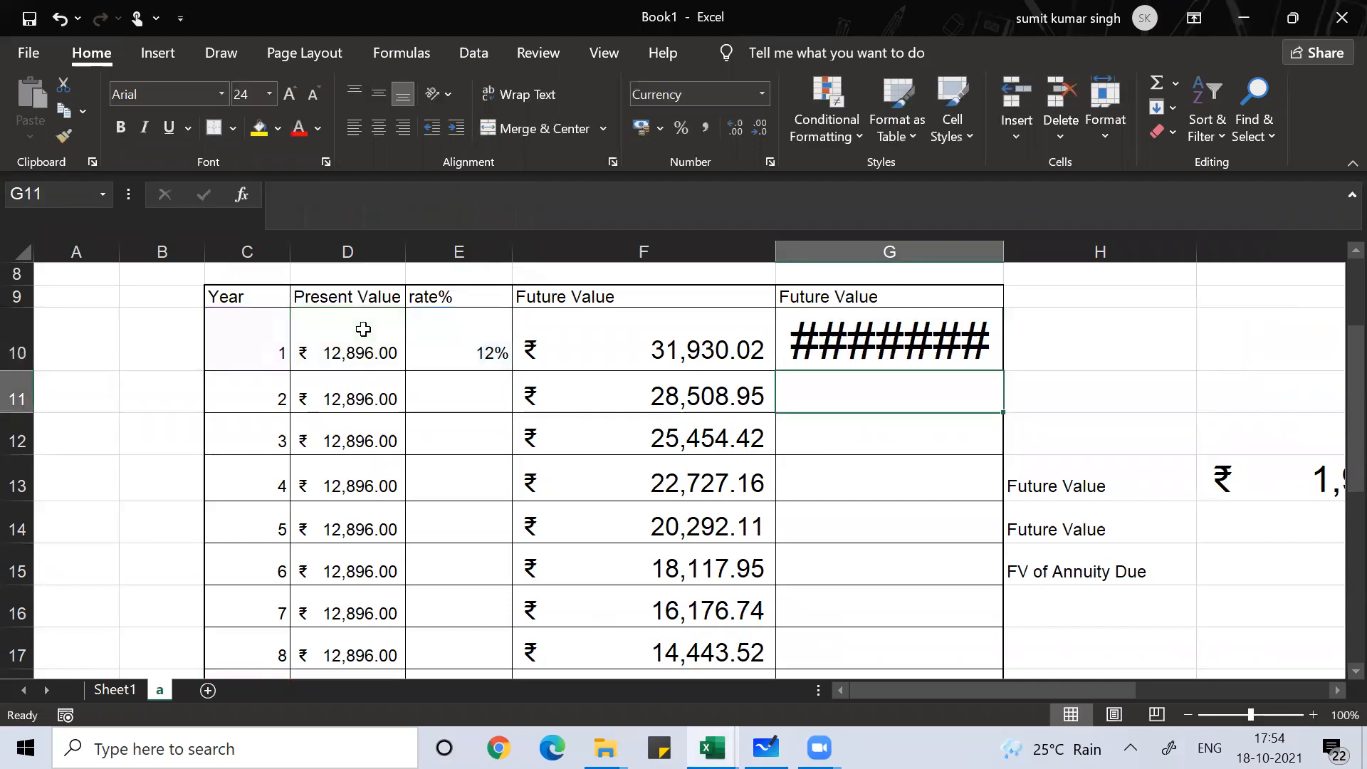
Review the FV formula in G10 and auto-fit the width of column G to its contents
{"action": "left_click", "coordinate": [916, 329]}
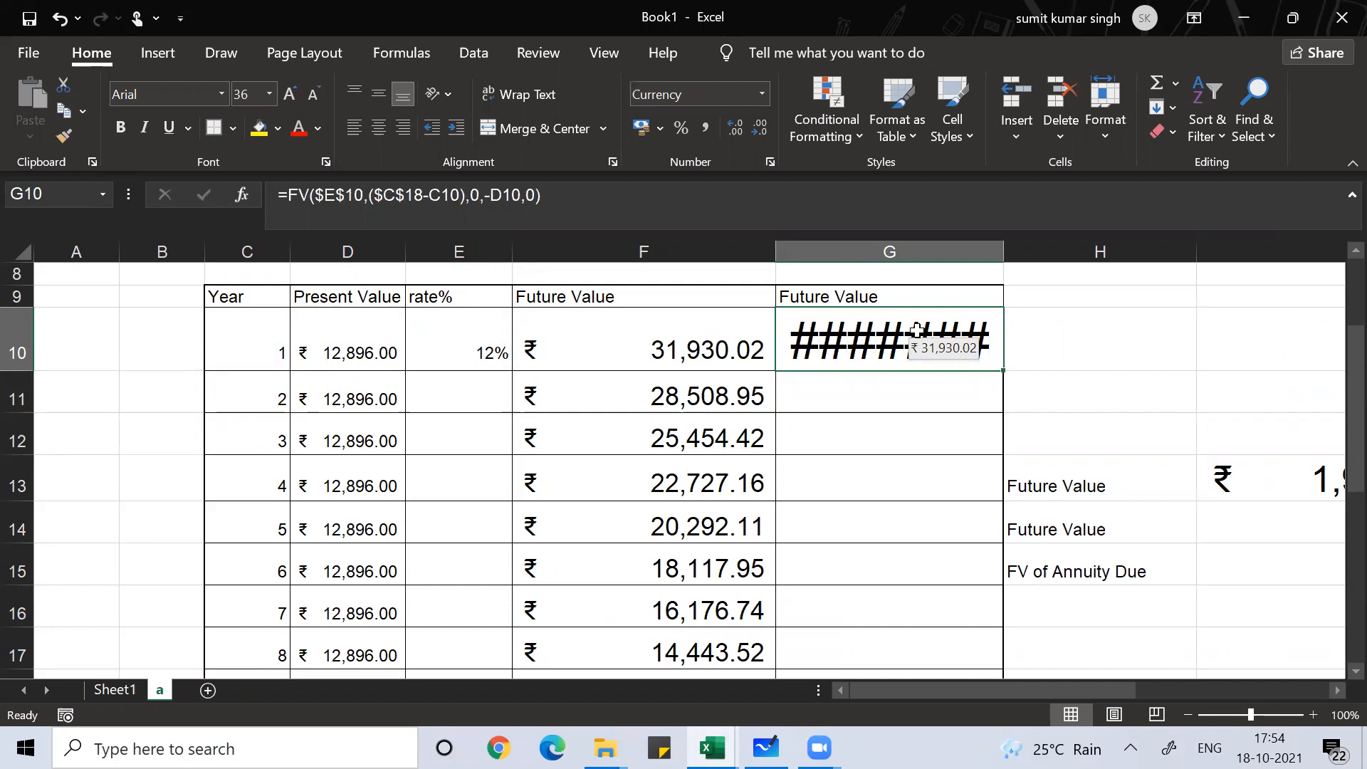
{"action": "double_click", "coordinate": [917, 330]}
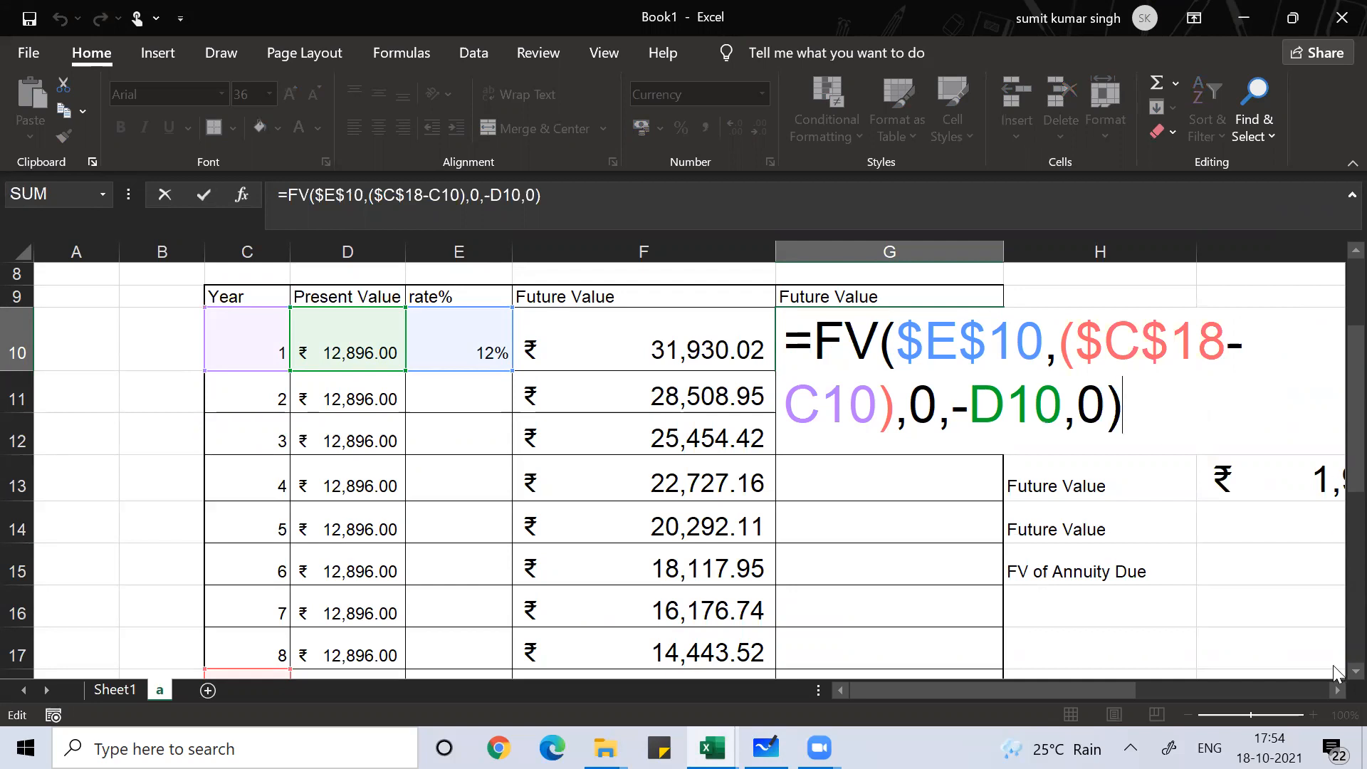
{"action": "left_click", "coordinate": [1355, 670]}
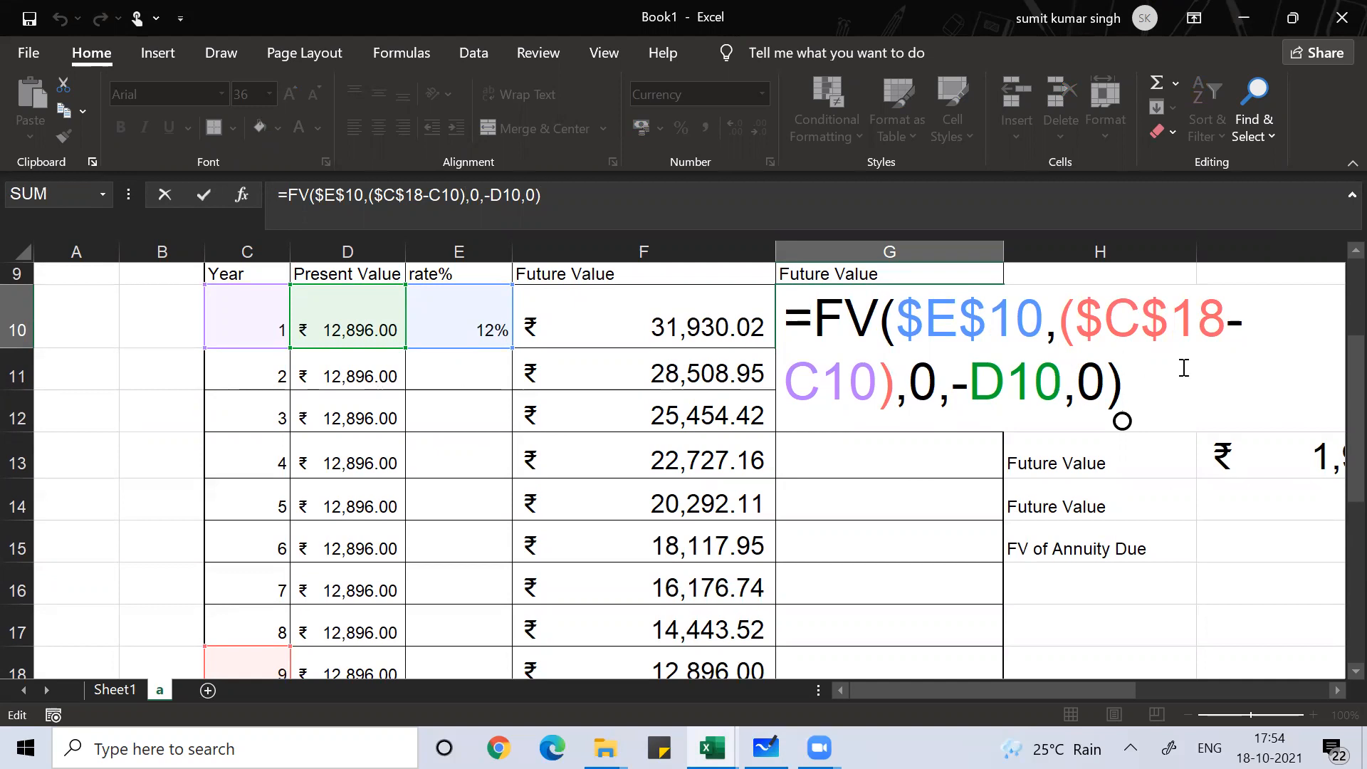
{"action": "key", "text": "Return"}
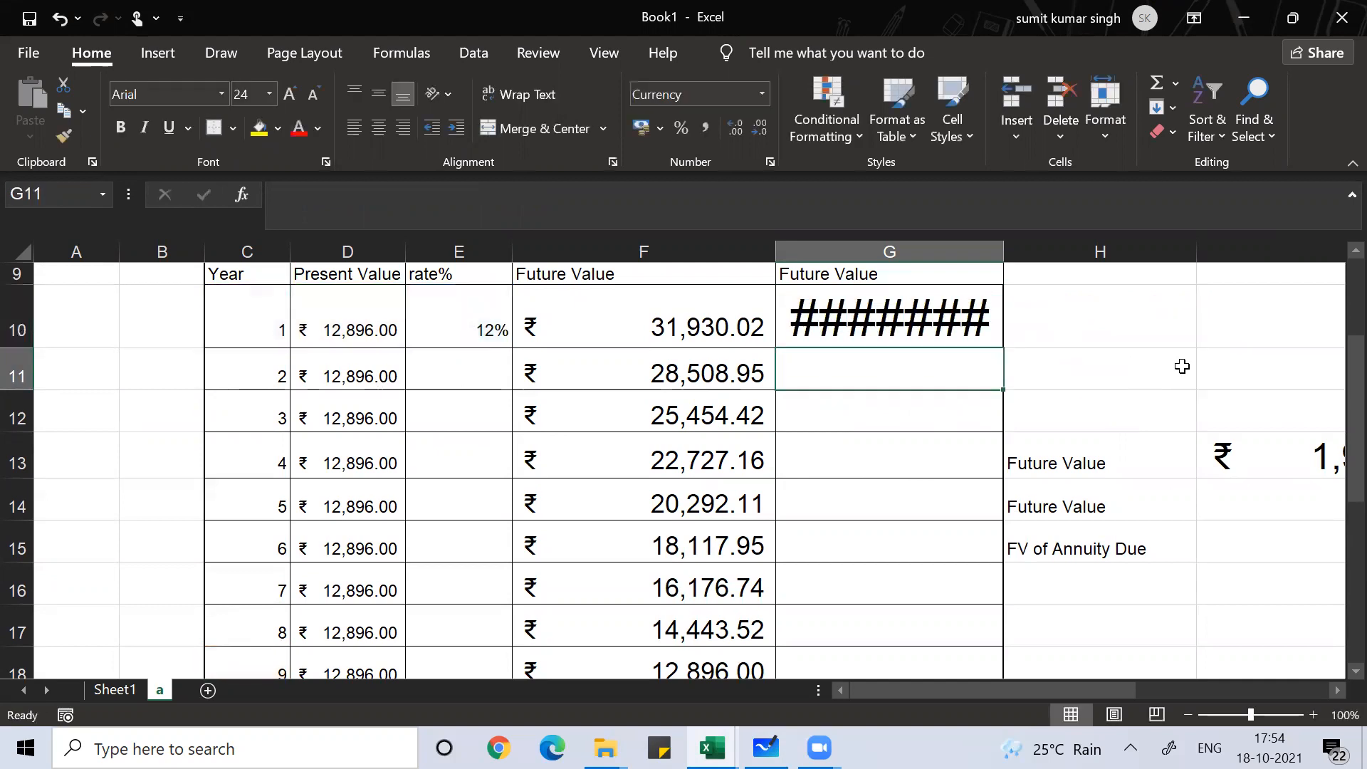
{"action": "double_click", "coordinate": [1003, 250]}
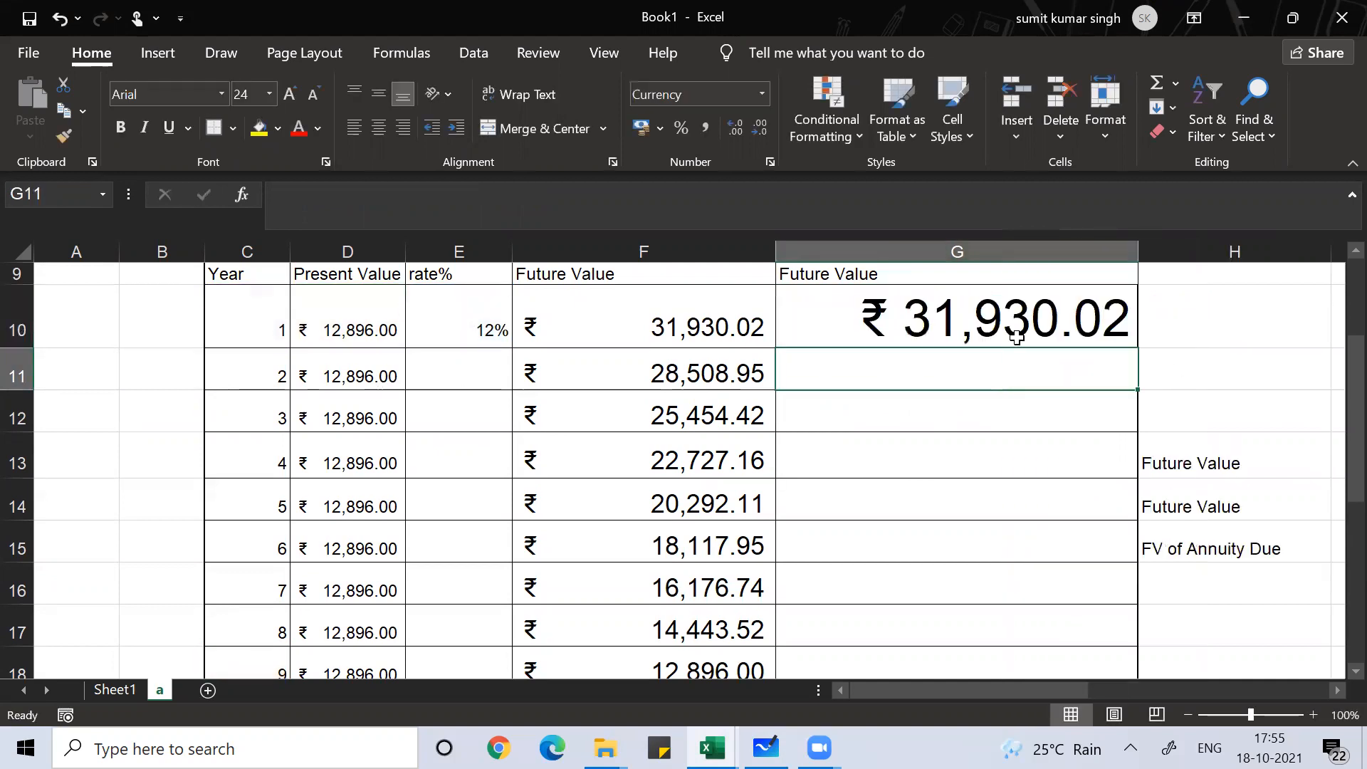
Copy the formatting of F10 onto G10 and fill G10's FV formula down through G18
{"action": "left_click", "coordinate": [918, 324]}
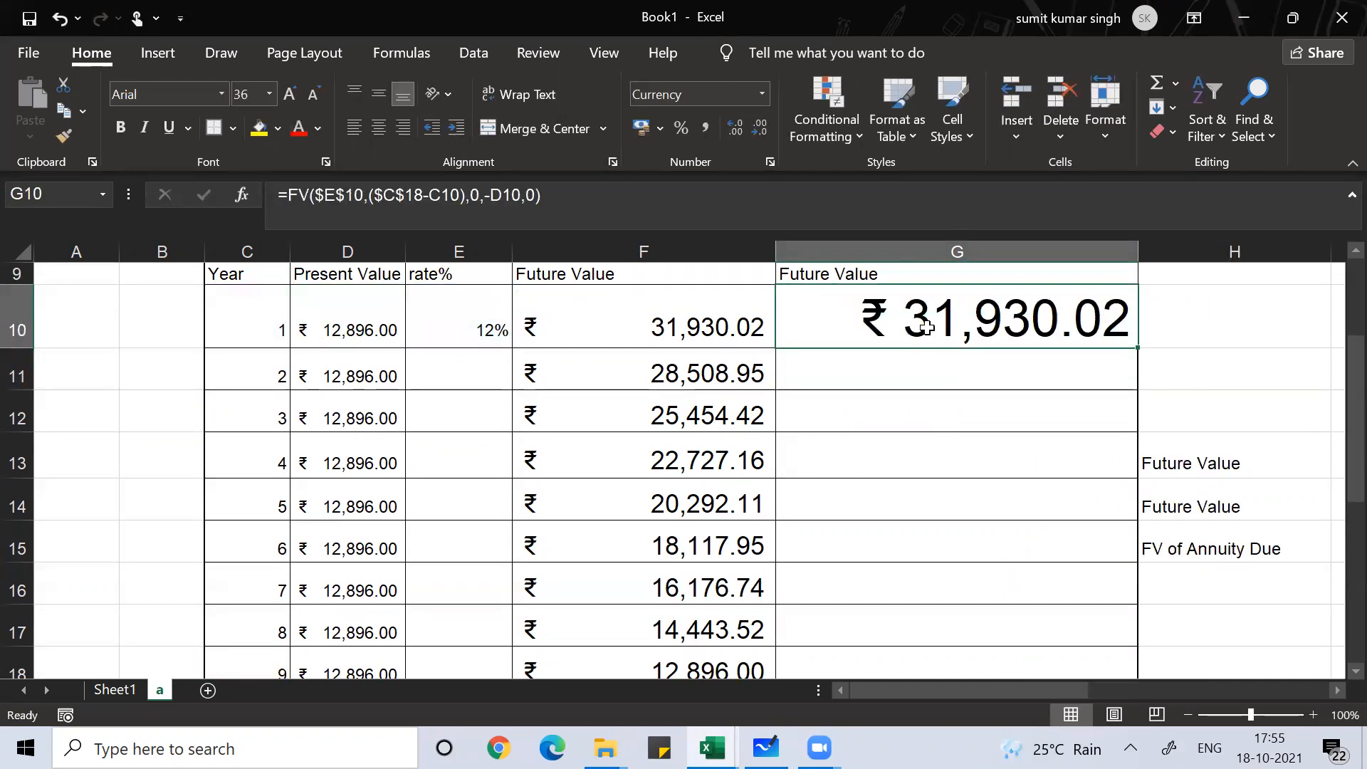
{"action": "left_click", "coordinate": [673, 299]}
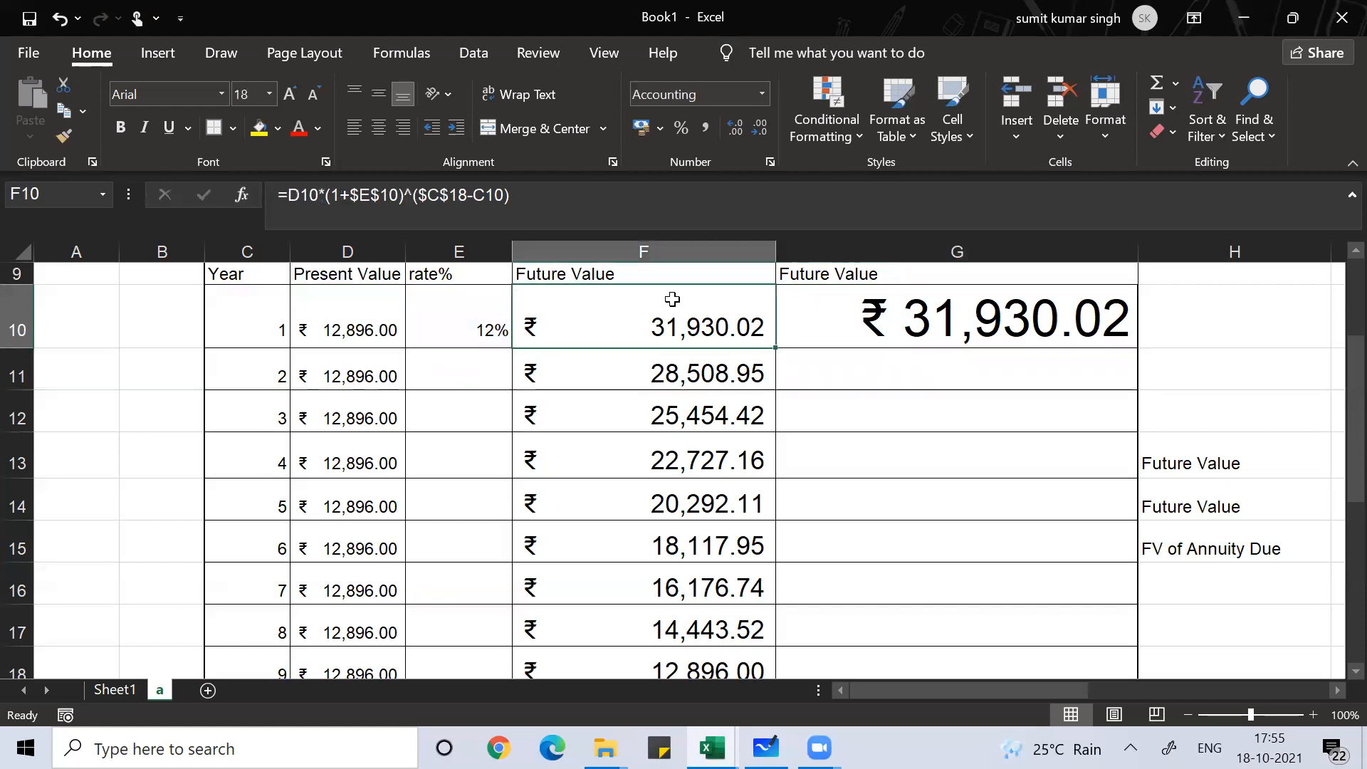
{"action": "left_click", "coordinate": [64, 135]}
{"action": "left_click", "coordinate": [986, 317]}
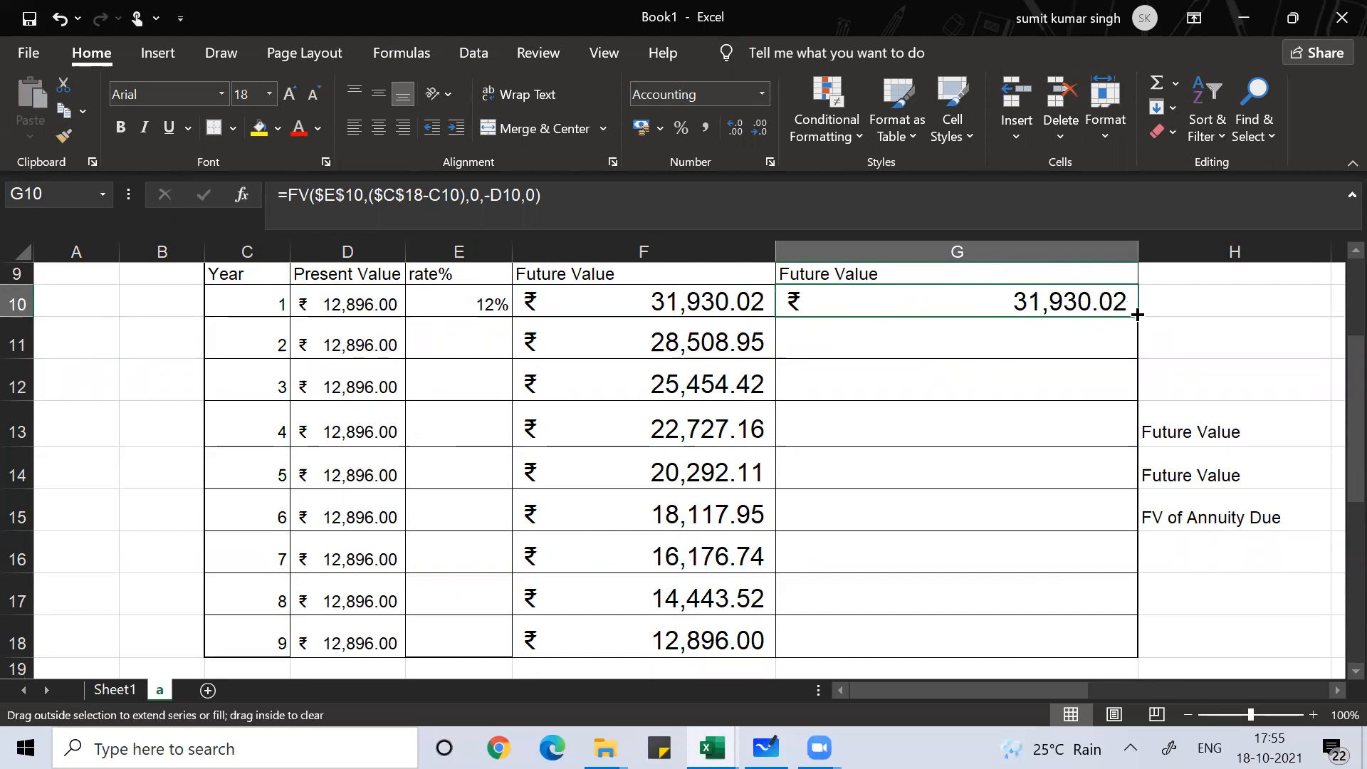
{"action": "double_click", "coordinate": [1137, 314]}
{"action": "left_click", "coordinate": [998, 386]}
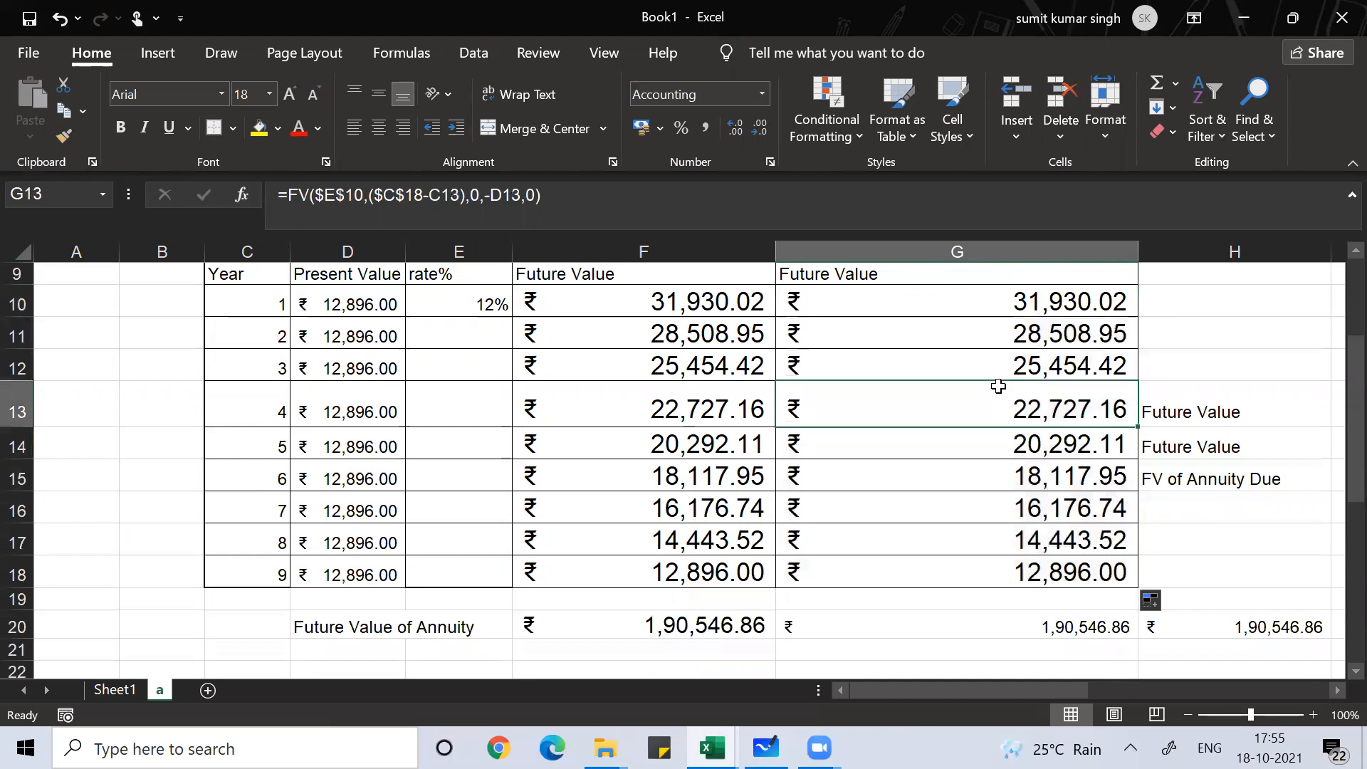
Increase the font size of cell I14 to 24
{"action": "key", "text": "Right"}
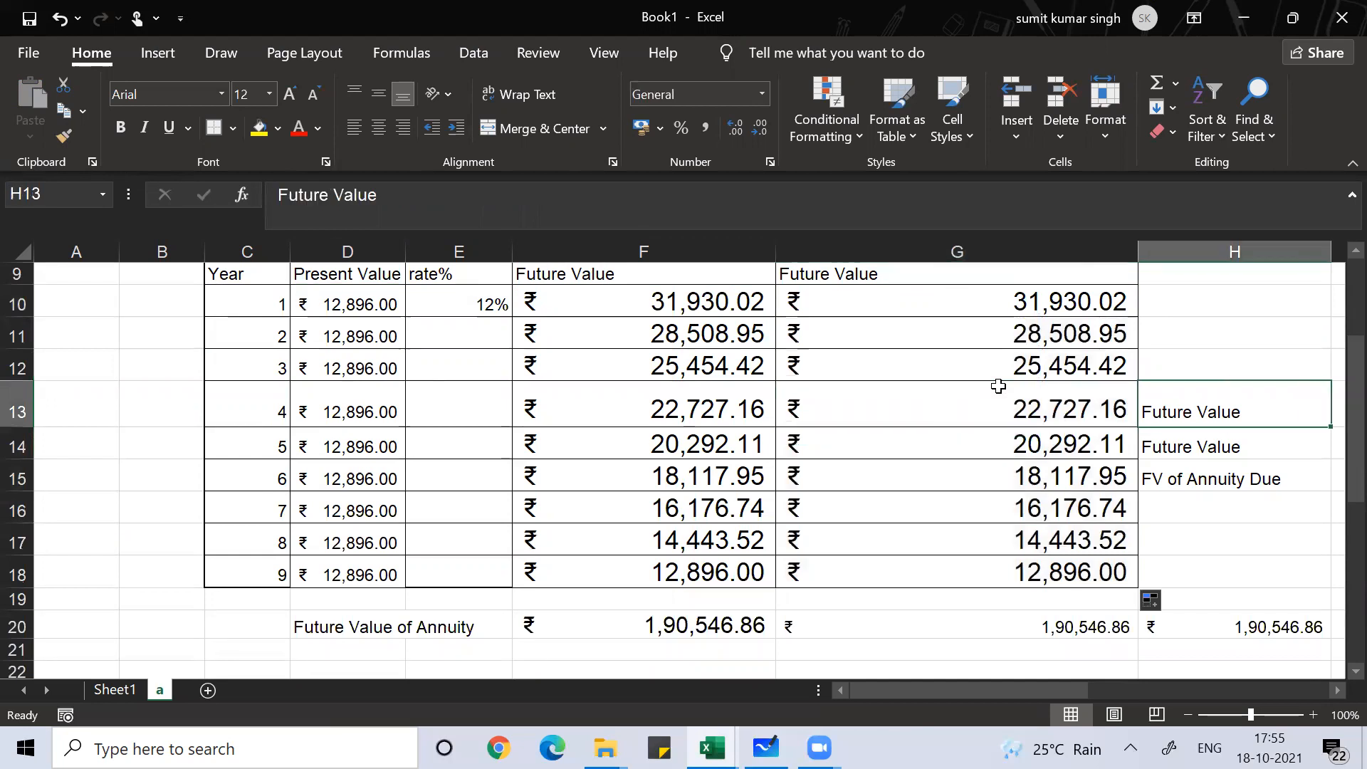
{"action": "key", "text": "Right"}
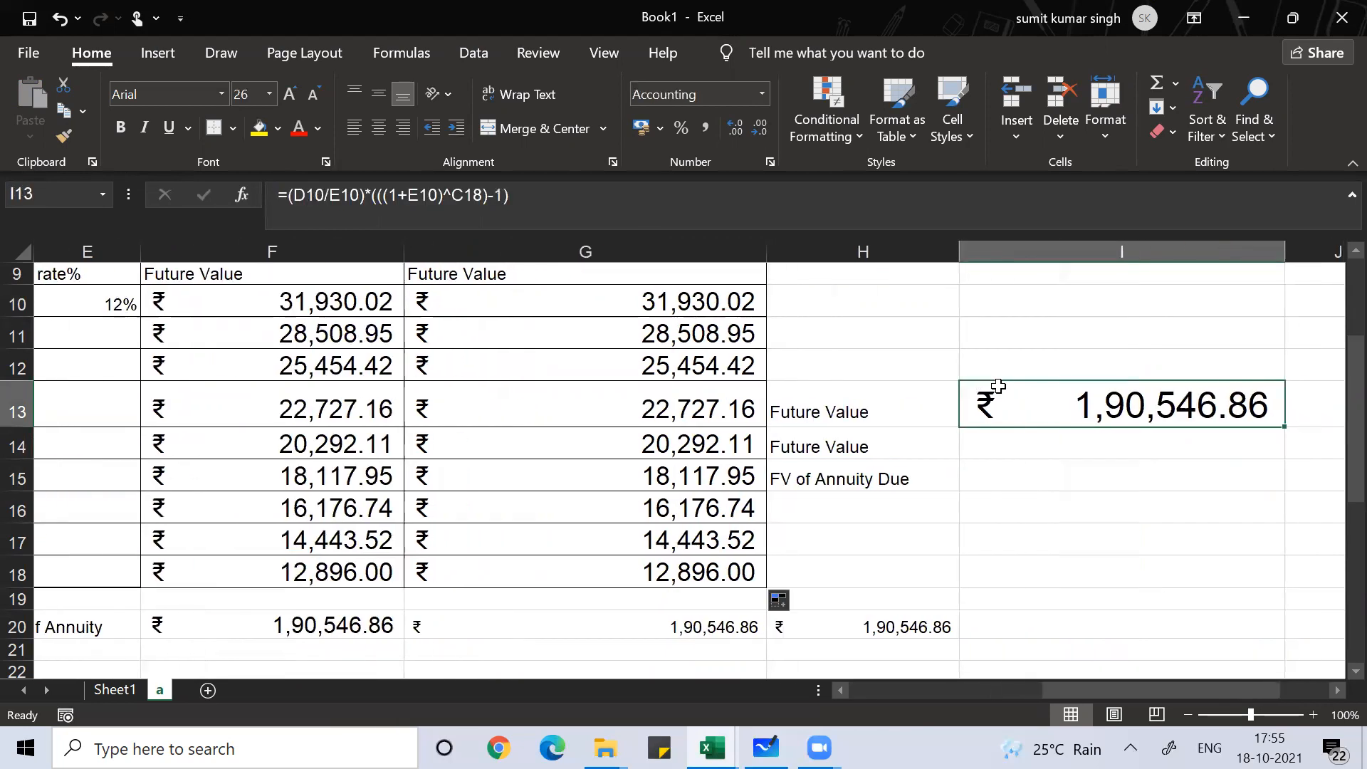
{"action": "key", "text": "Down"}
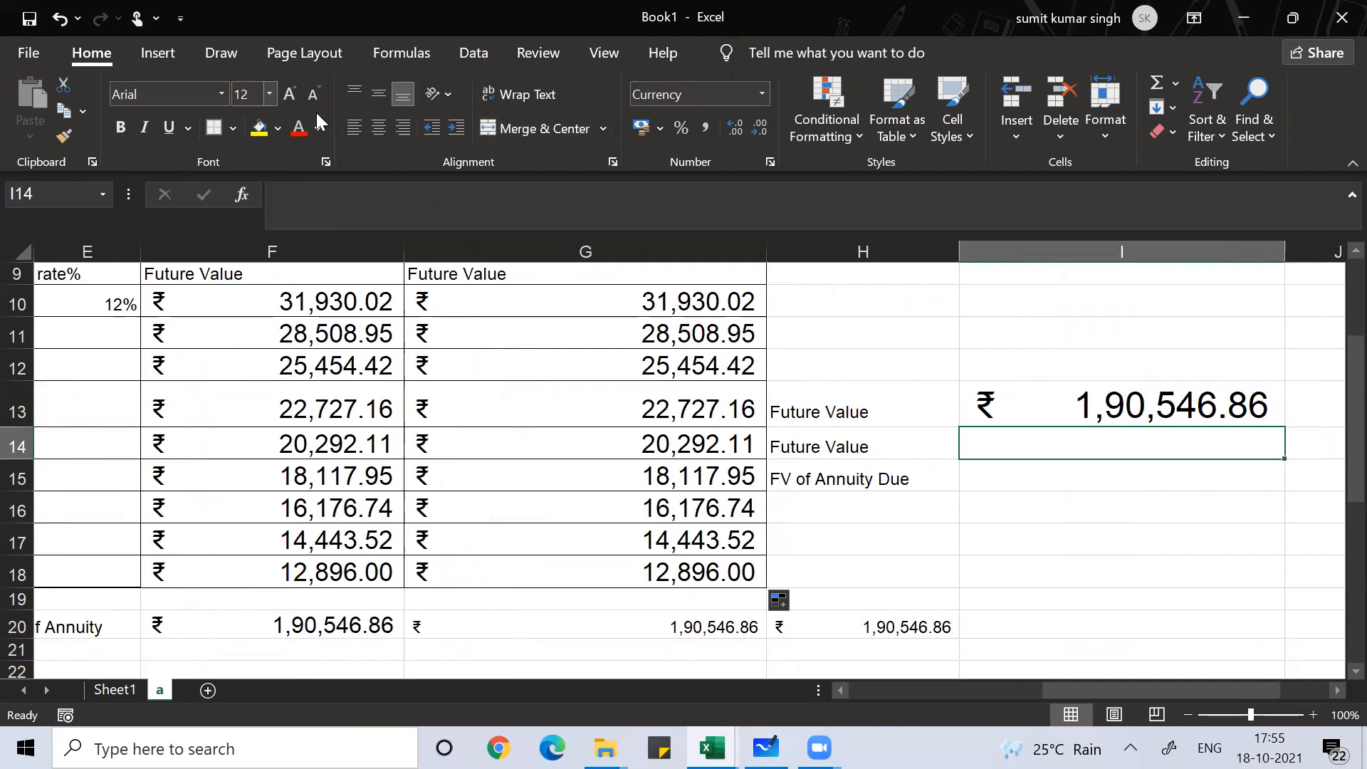
{"action": "key", "text": "ctrl+shift+period"}
{"action": "key", "text": "ctrl+shift+period"}
{"action": "key", "text": "ctrl+shift+period"}
{"action": "key", "text": "ctrl+shift+period"}
{"action": "key", "text": "ctrl+shift+period"}
{"action": "key", "text": "ctrl+shift+period"}
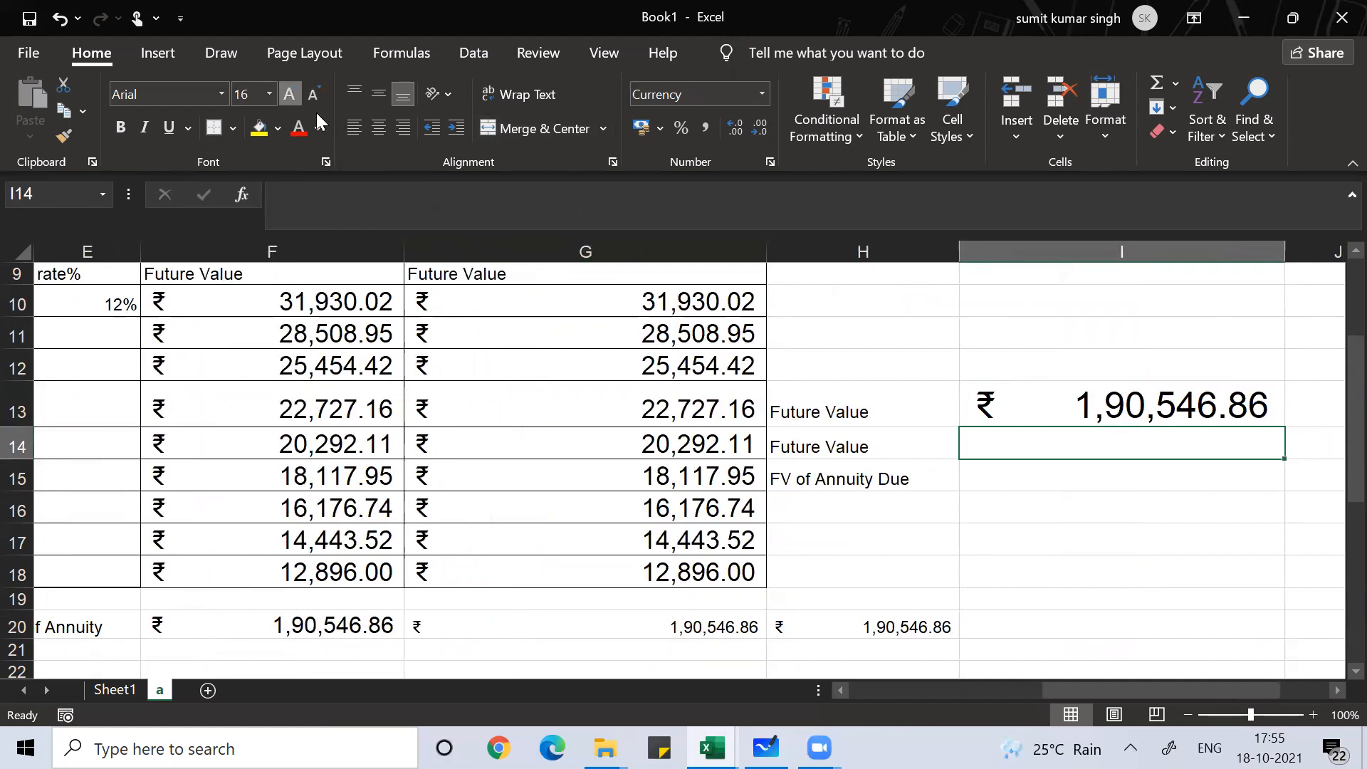
Enter the annuity formula =FV(E10,9,-D11,0,0) in I14, beside the second Future Value label
{"action": "type", "text": "="}
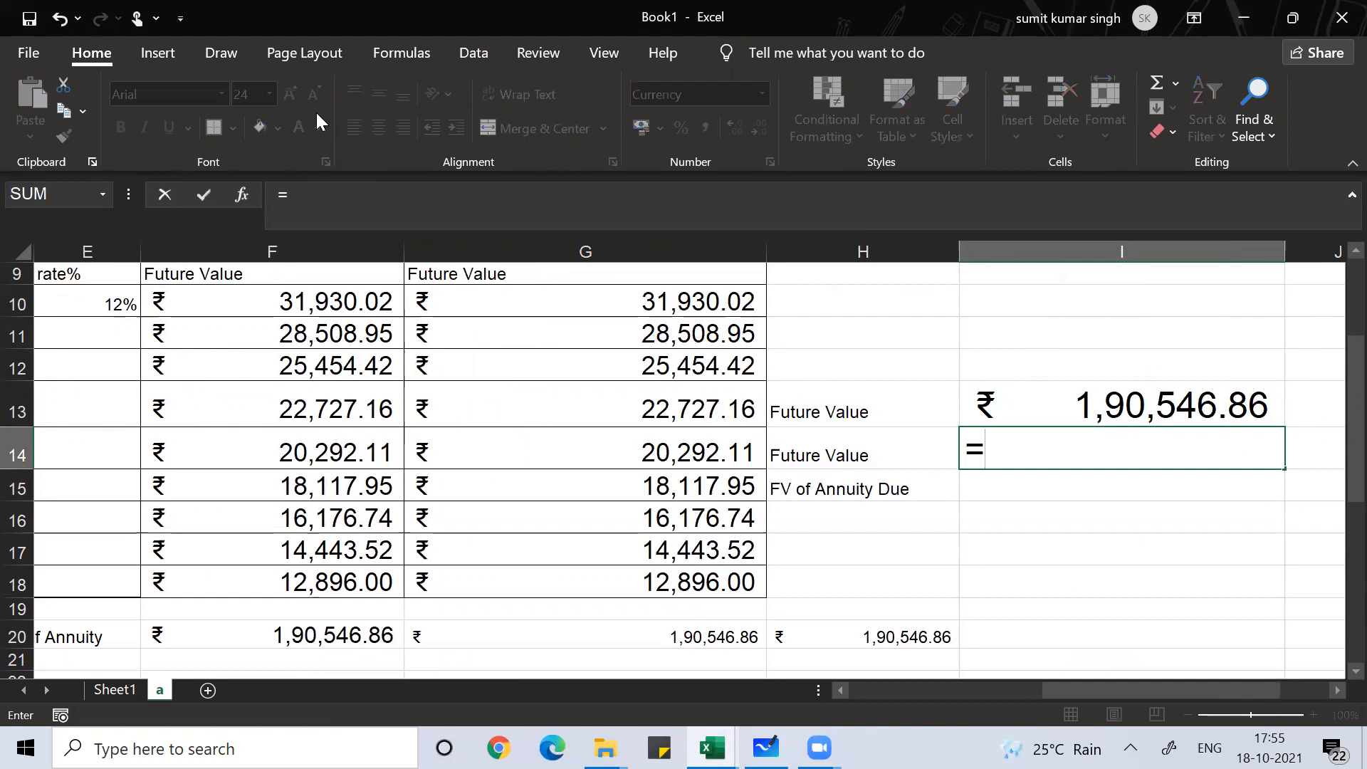
{"action": "type", "text": "fv("}
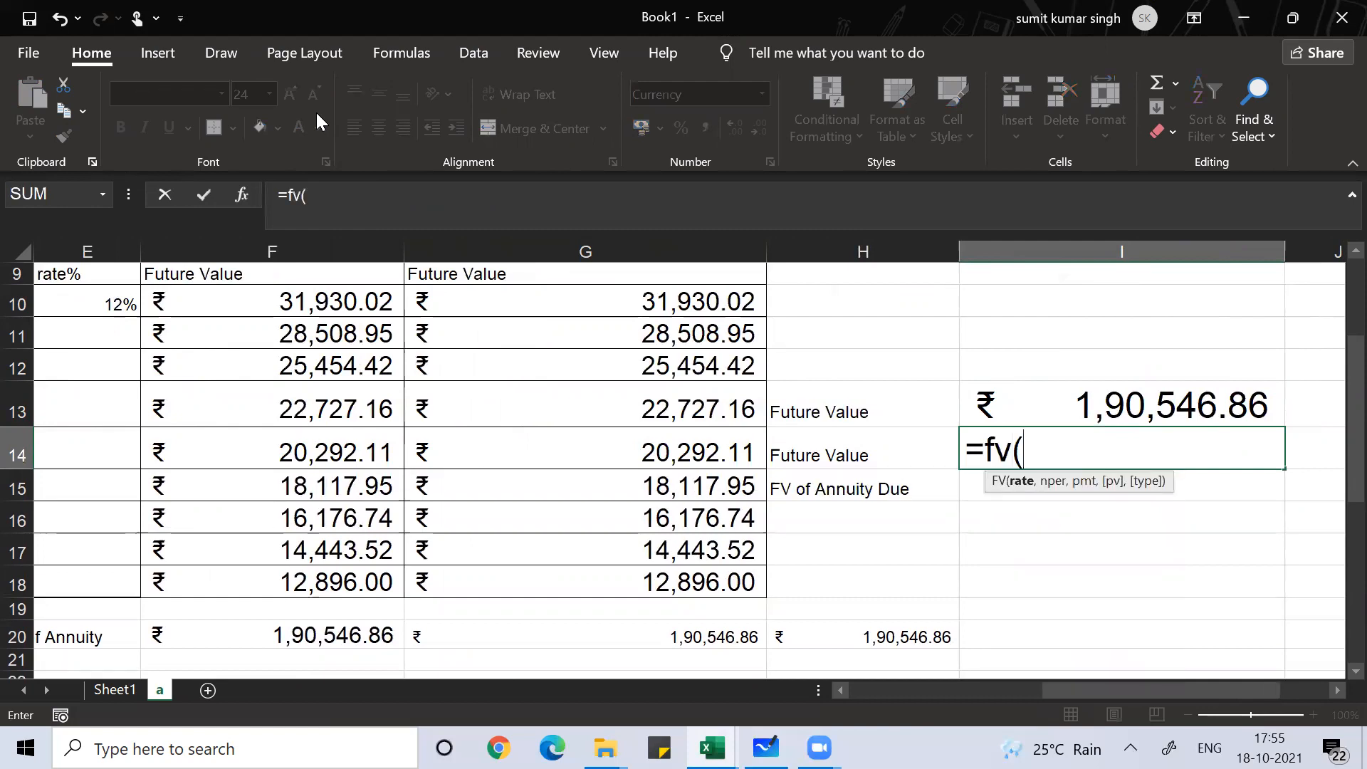
{"action": "left_click", "coordinate": [80, 308]}
{"action": "type", "text": "."}
{"action": "type", "text": ",9,-"}
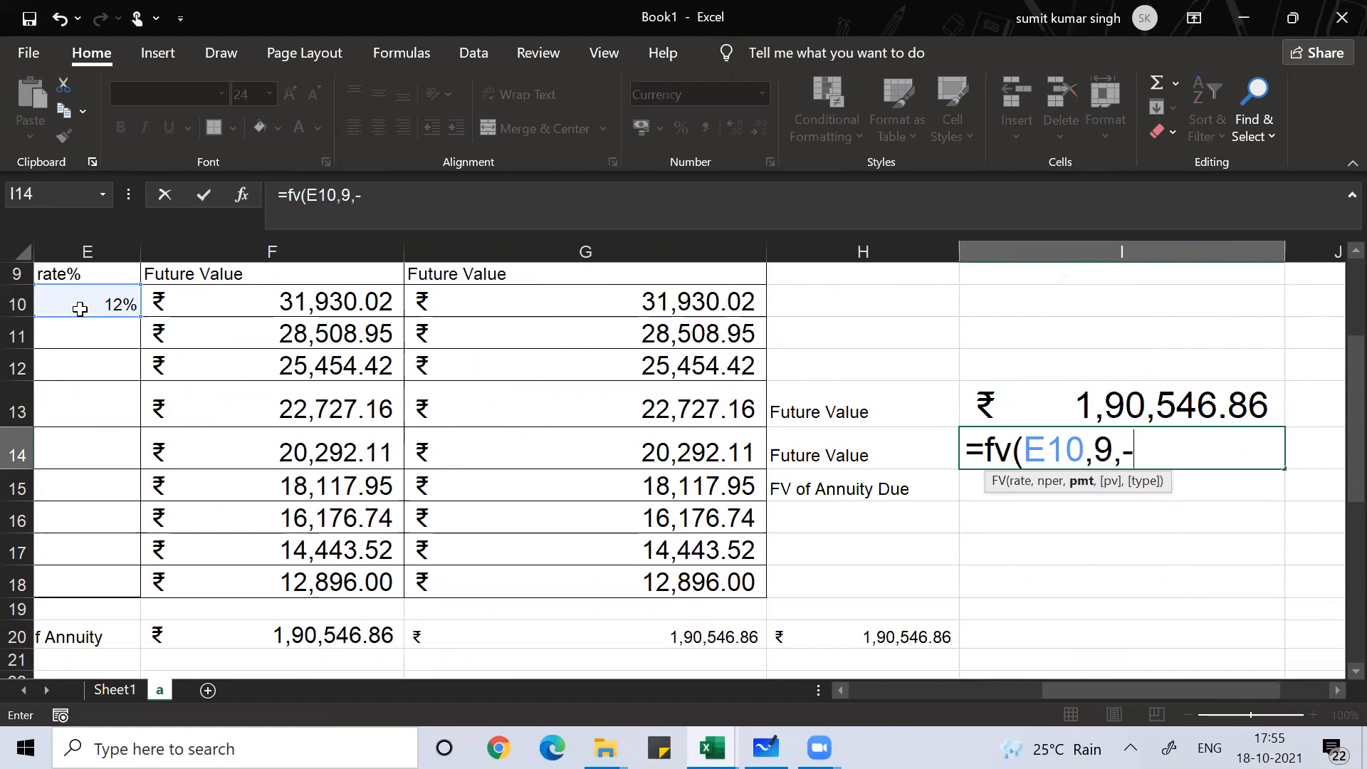
{"action": "left_click", "coordinate": [64, 338]}
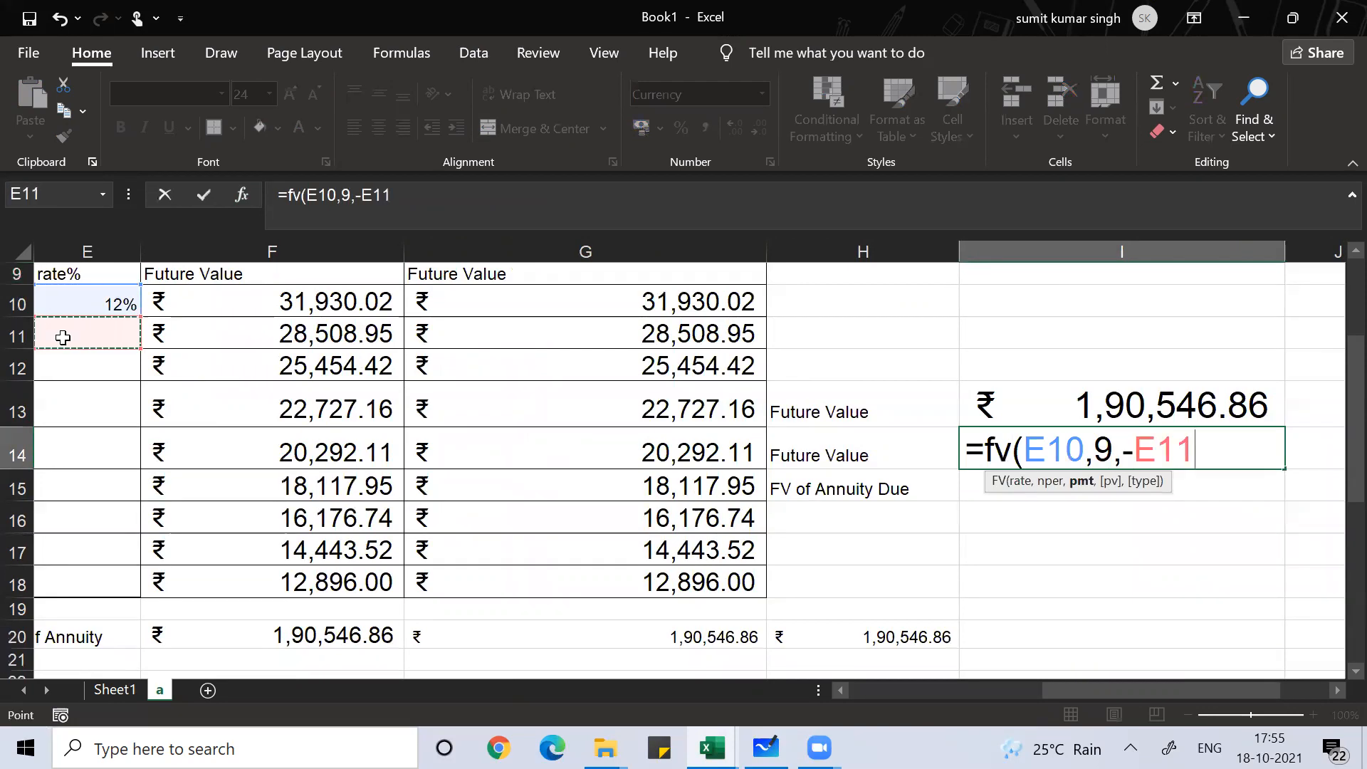
{"action": "key", "text": "Left"}
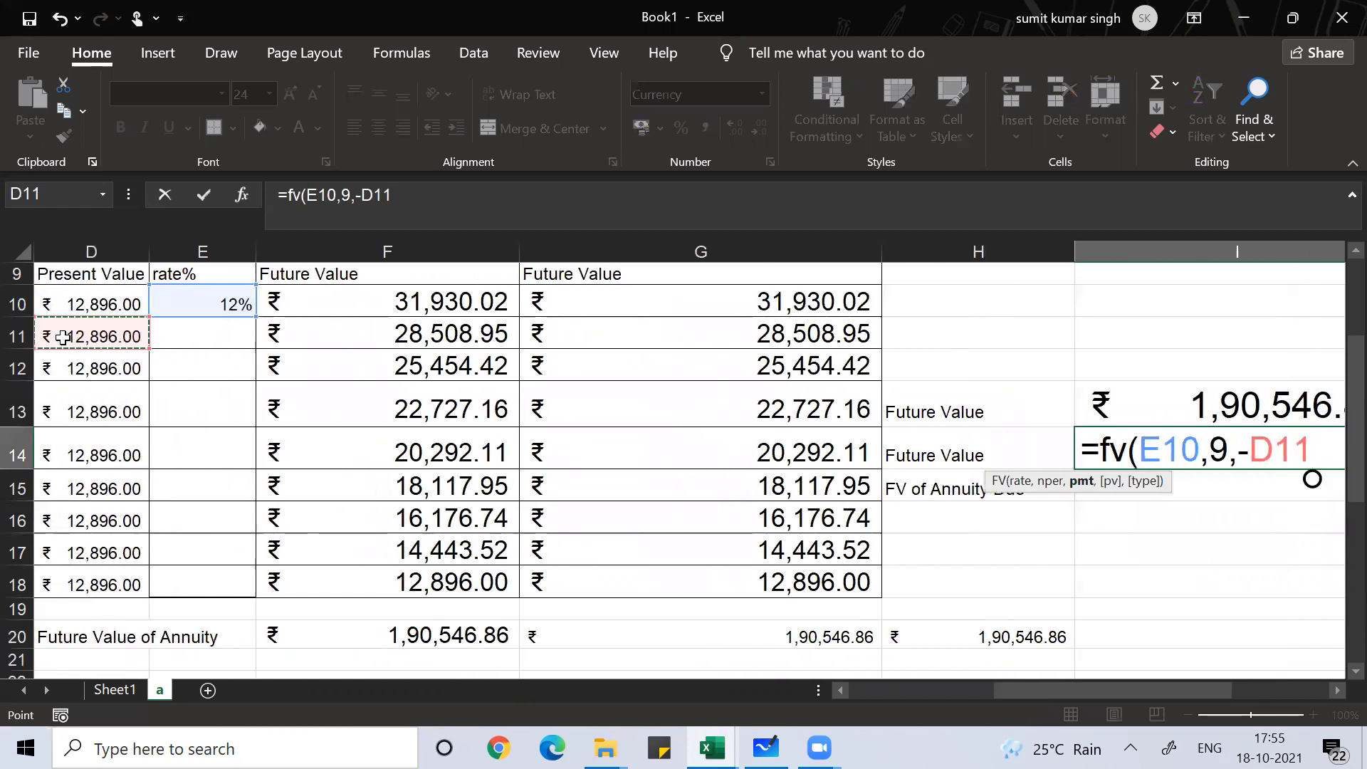
{"action": "type", "text": ",0,"}
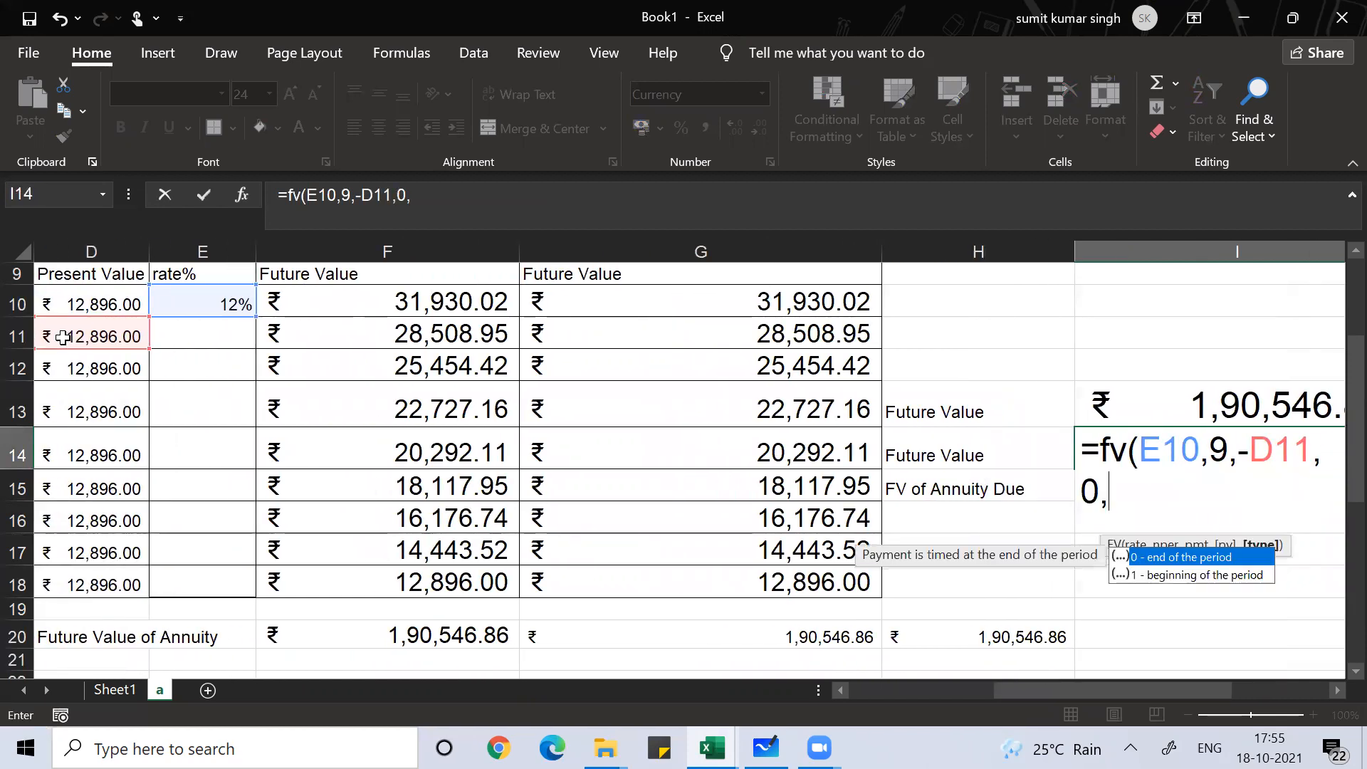
{"action": "type", "text": "0)"}
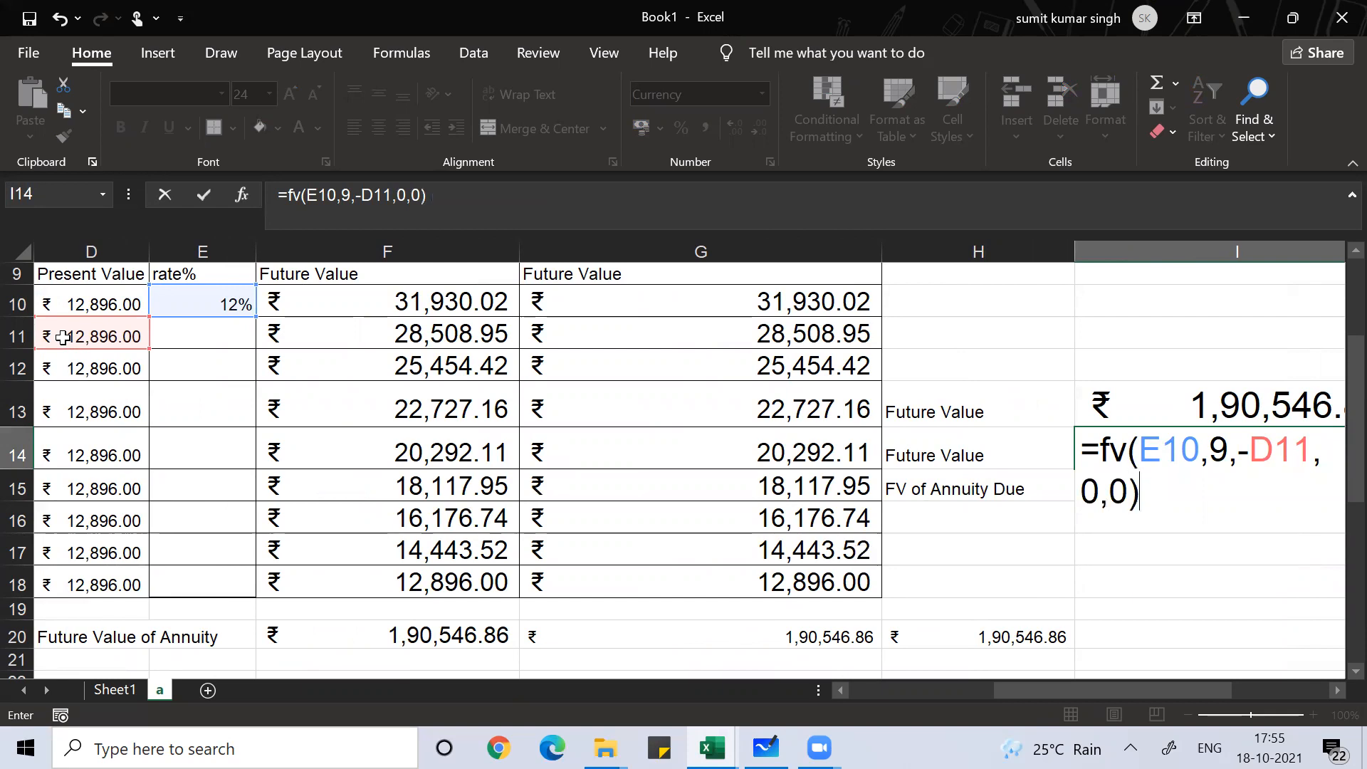
{"action": "key", "text": "Return"}
{"action": "key", "text": "Up"}
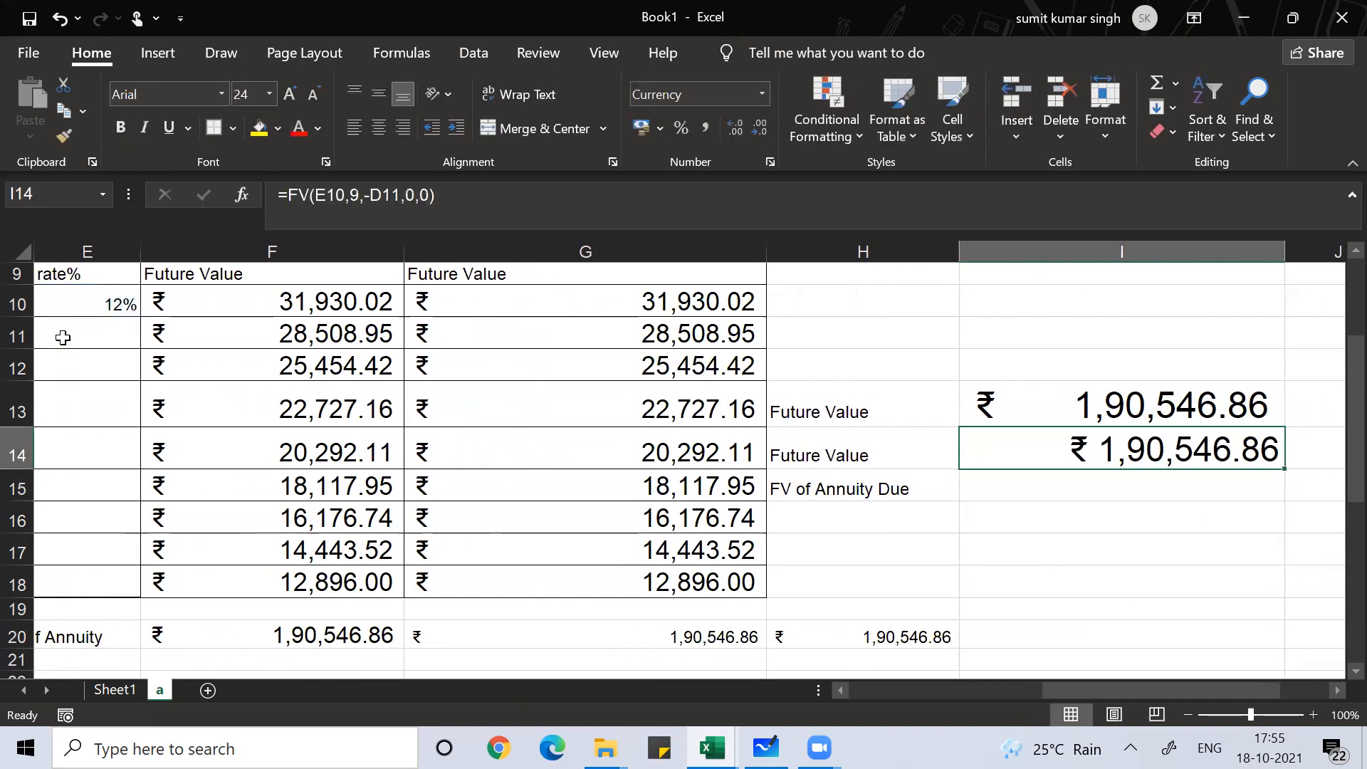
Copy the FV formula from I14 into I15, beside the FV of Annuity Due label
{"action": "key", "text": "Down"}
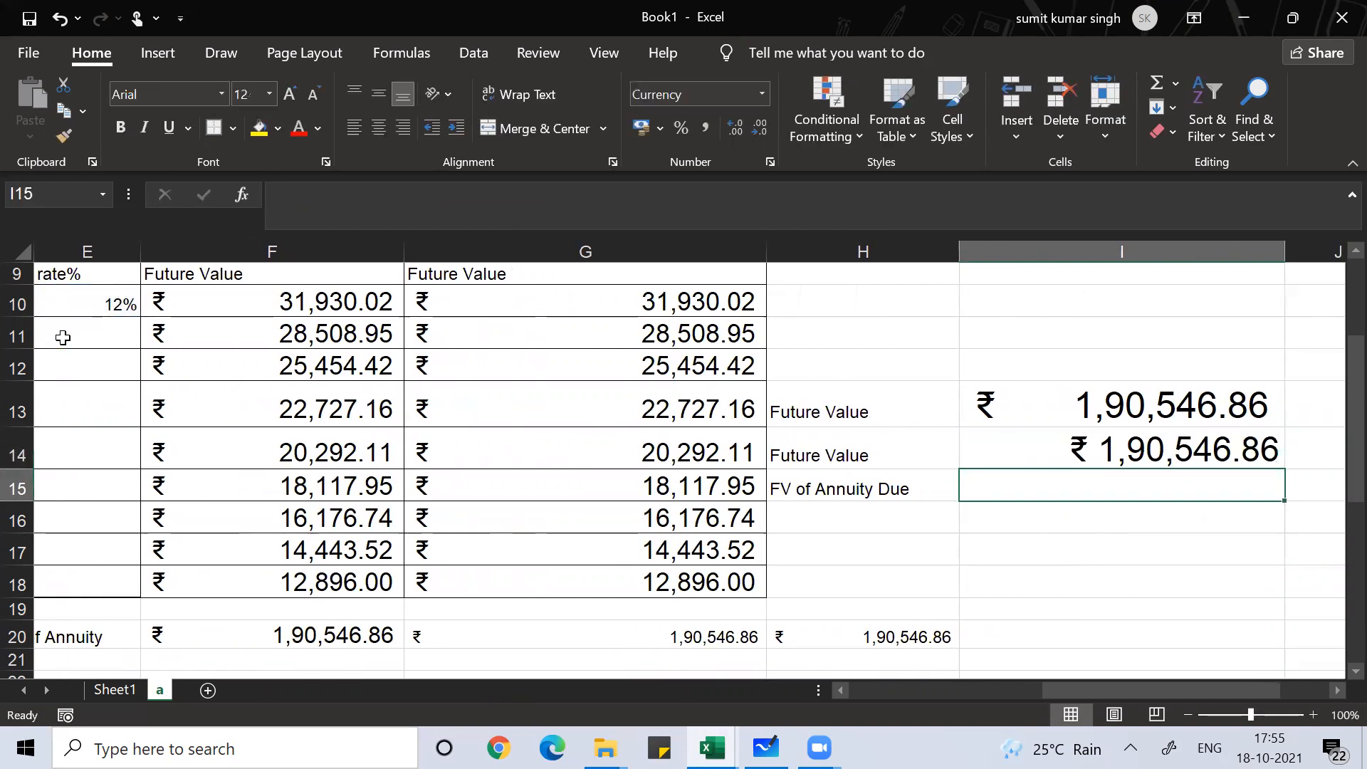
{"action": "key", "text": "Up"}
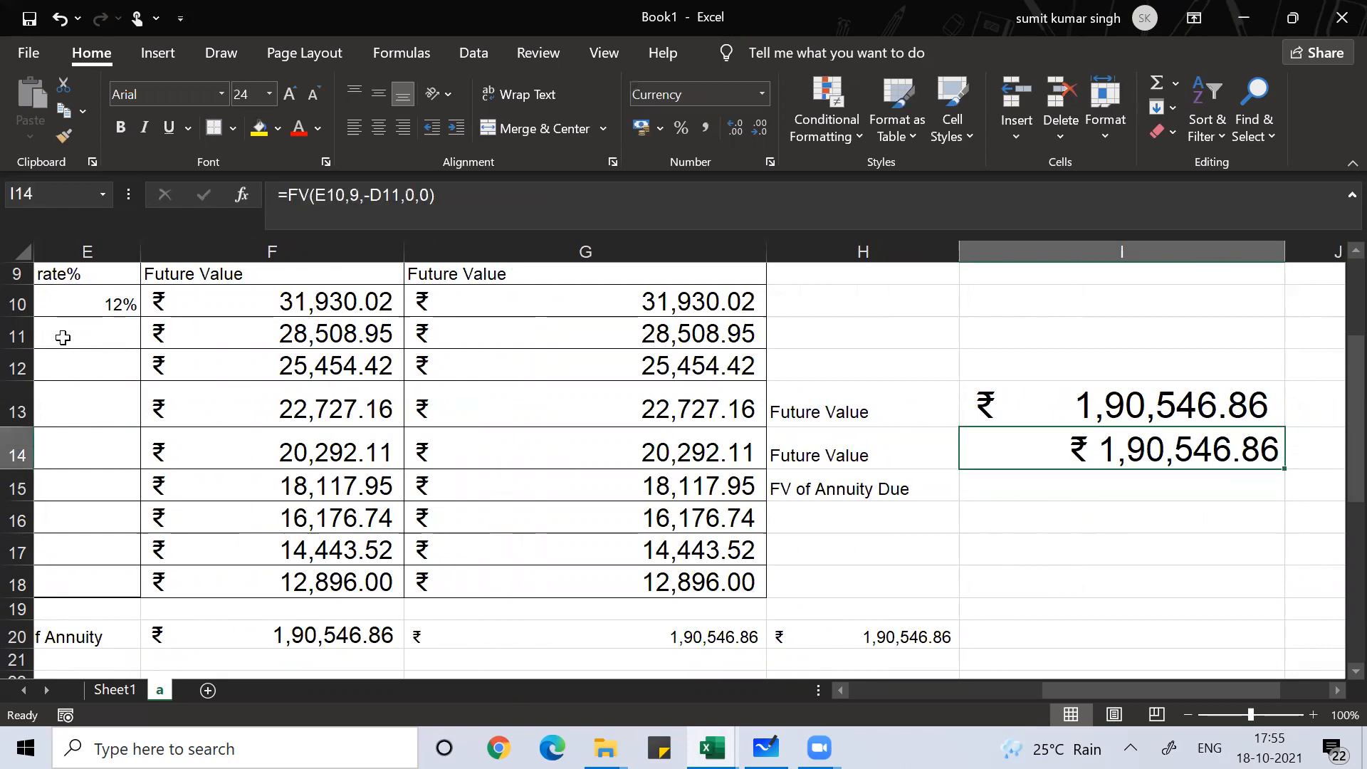
{"action": "key", "text": "ctrl+c"}
{"action": "key", "text": "Down"}
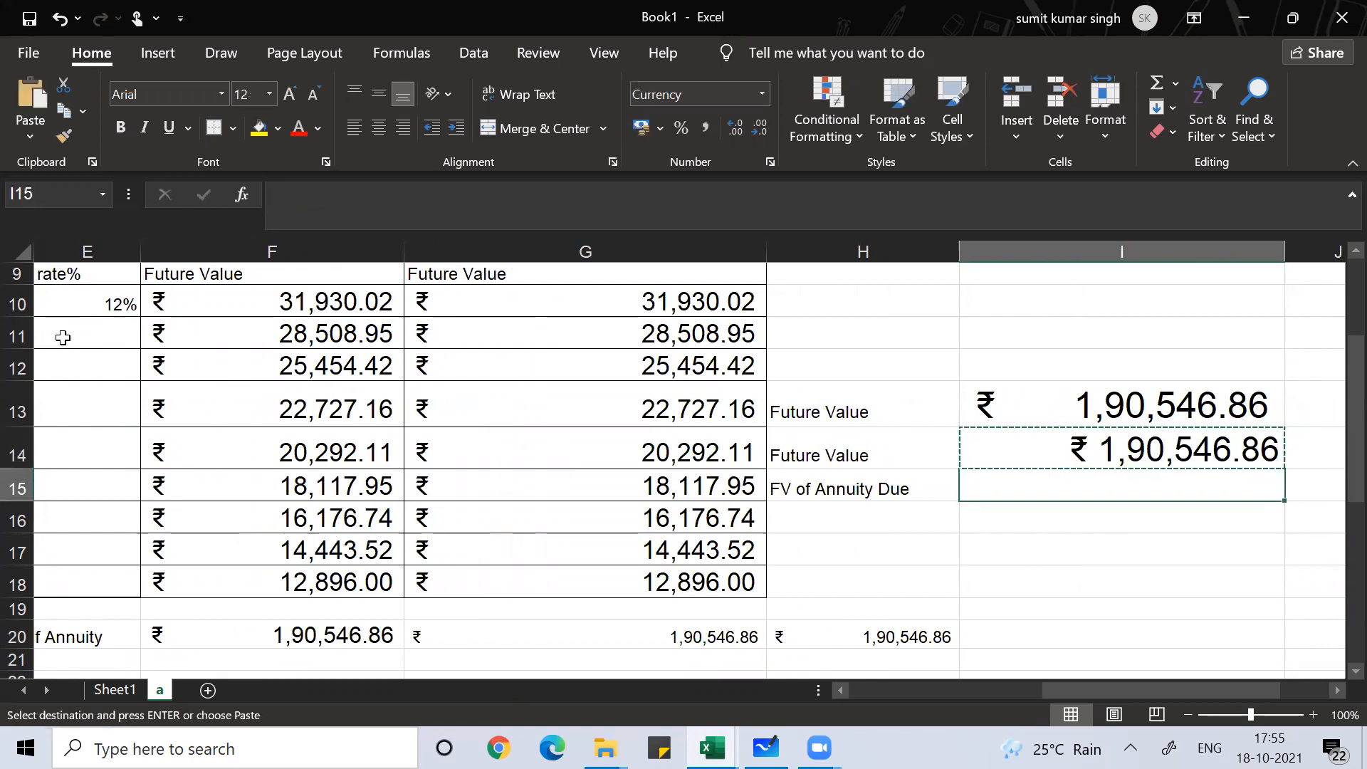
{"action": "key", "text": "ctrl+v"}
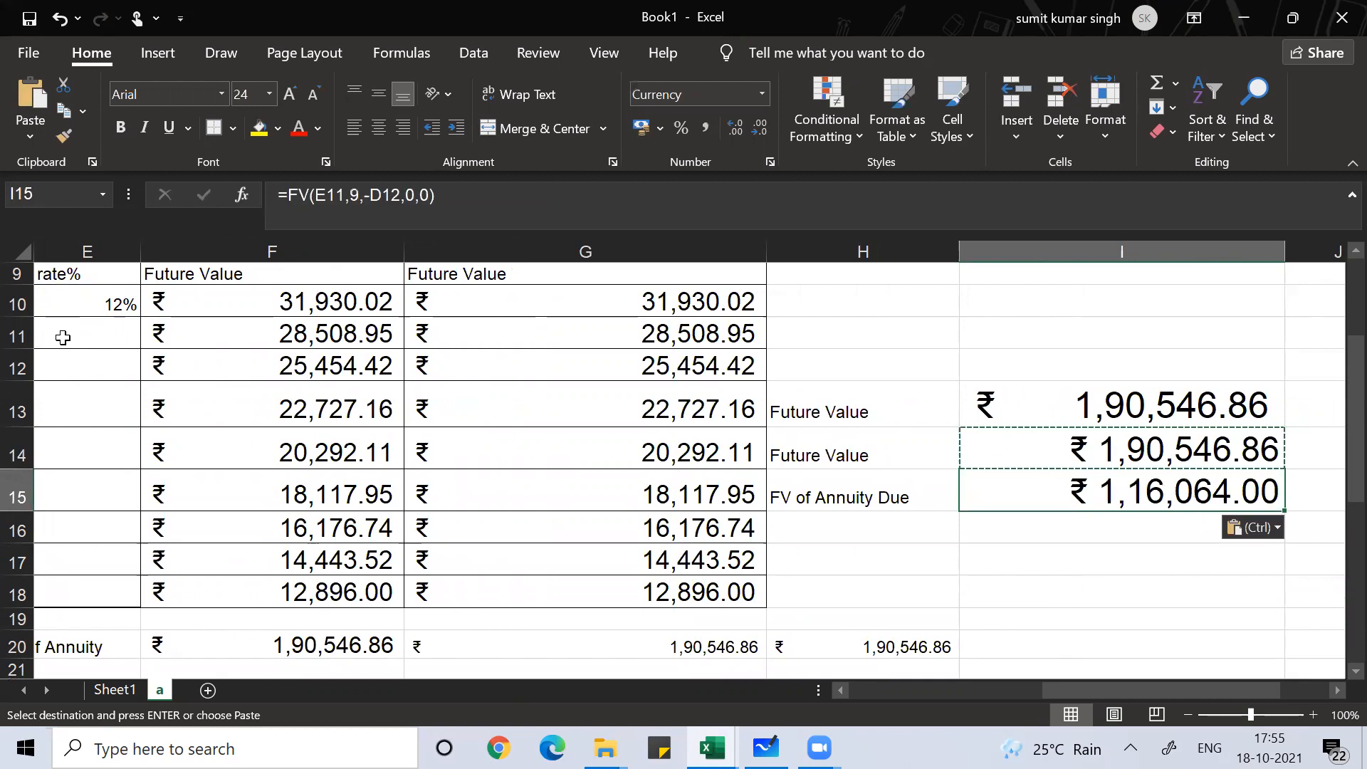
Change the rate reference in the FV formula of I15 to E10
{"action": "key", "text": "F2"}
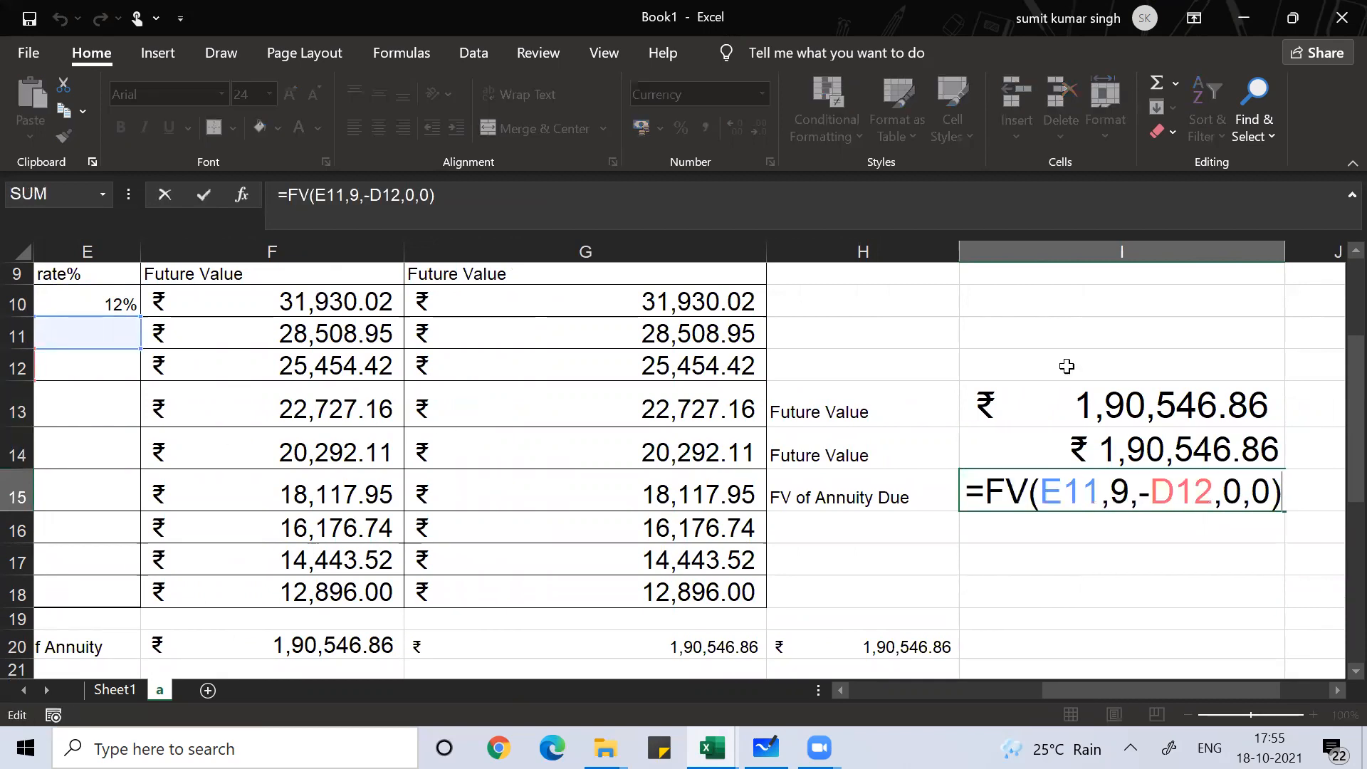
{"action": "left_click", "coordinate": [1095, 487]}
{"action": "key", "text": "BackSpace"}
{"action": "type", "text": "0"}
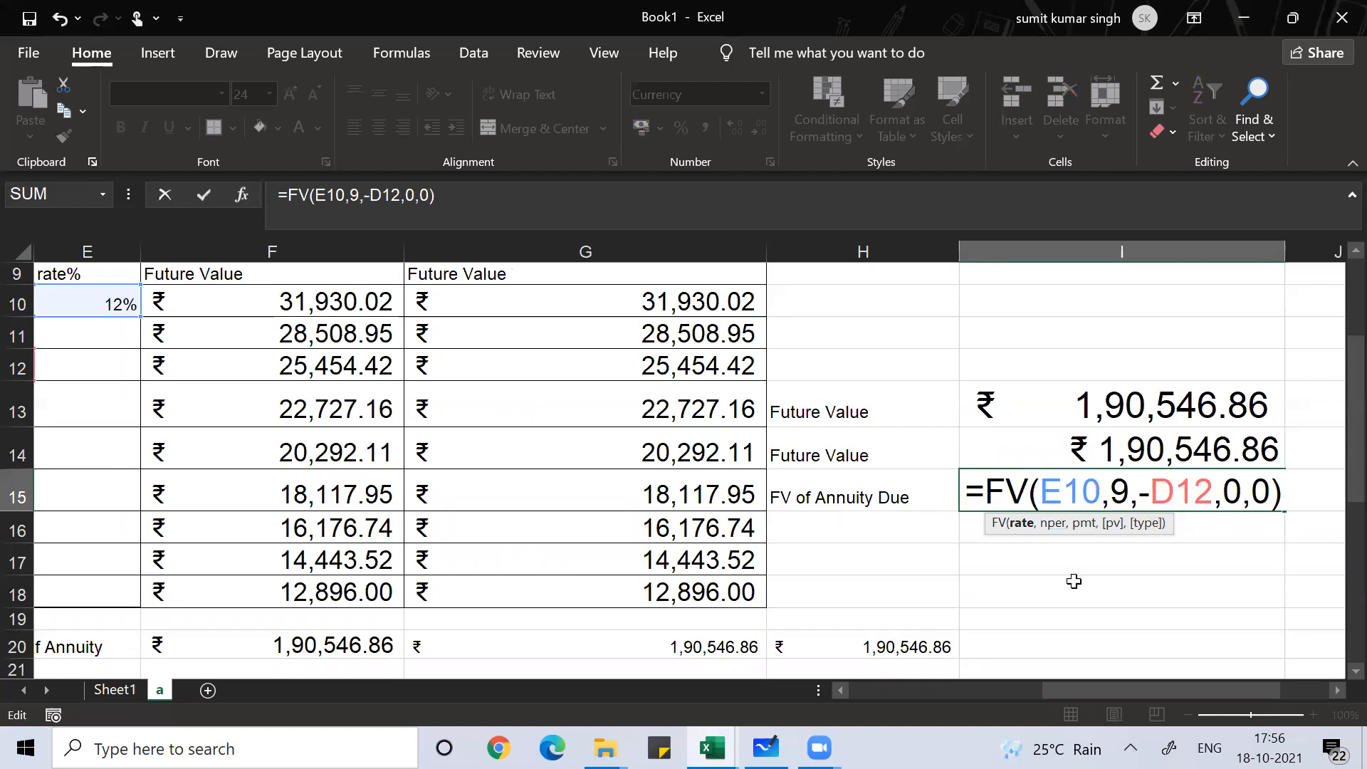
Set the type argument of the FV formula in I15 to 1 for beginning-of-period payments and enter the formula
{"action": "left_click", "coordinate": [841, 690]}
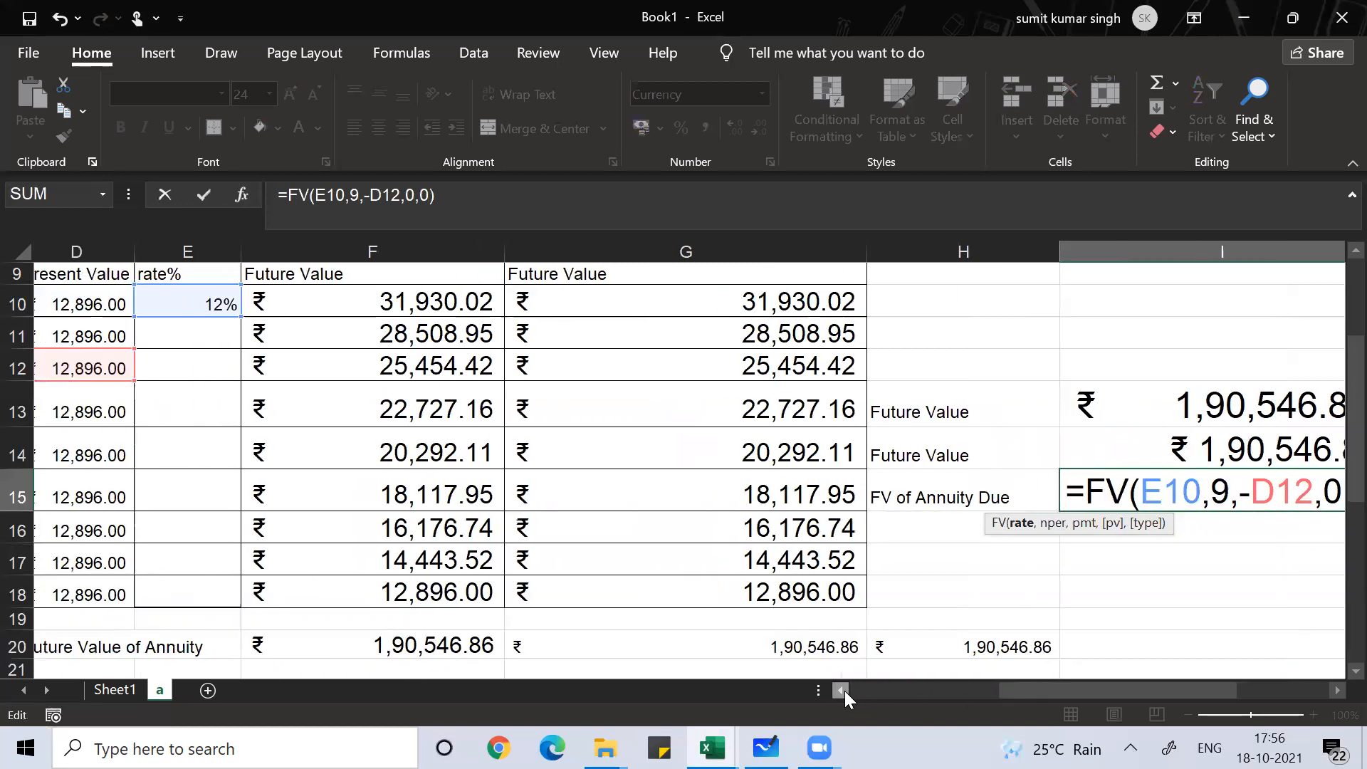
{"action": "left_click", "coordinate": [841, 691]}
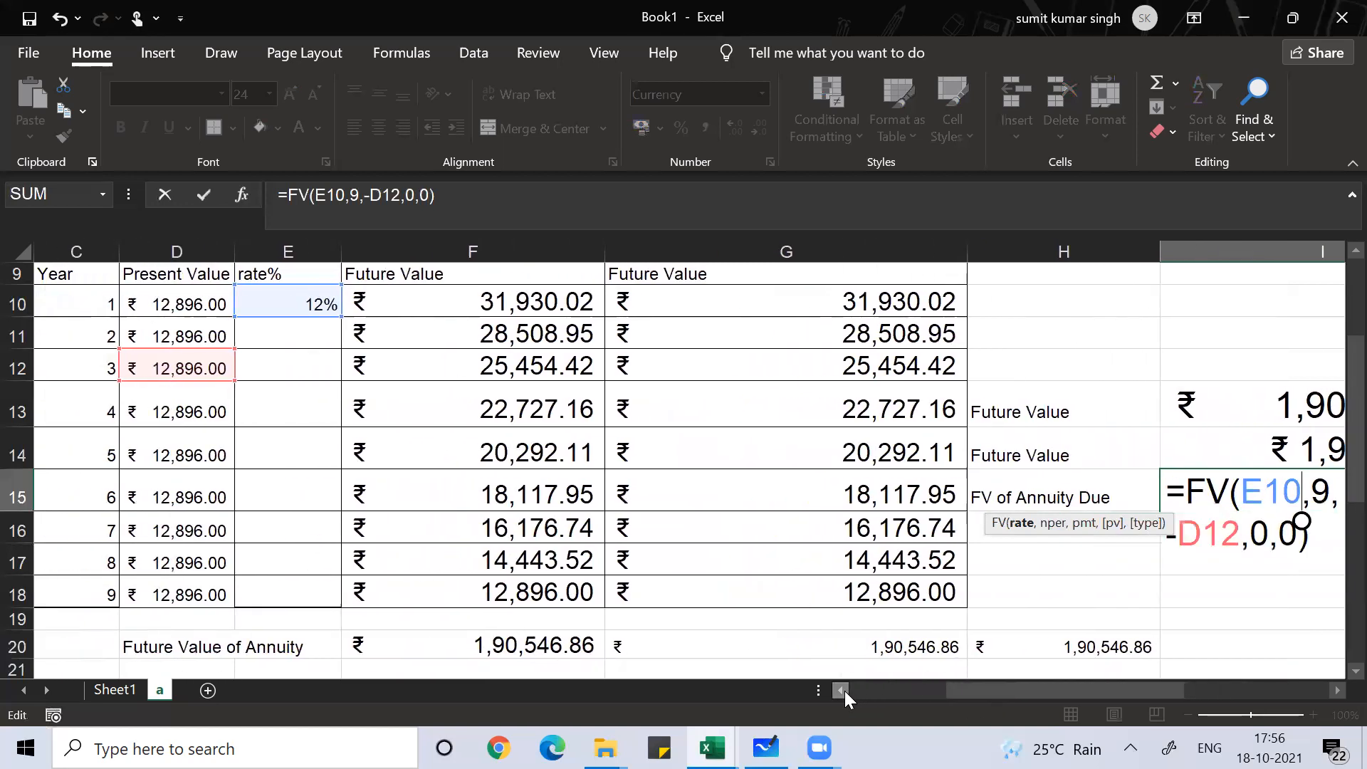
{"action": "left_click", "coordinate": [1333, 696]}
{"action": "left_click", "coordinate": [1333, 696]}
{"action": "left_click", "coordinate": [1332, 696]}
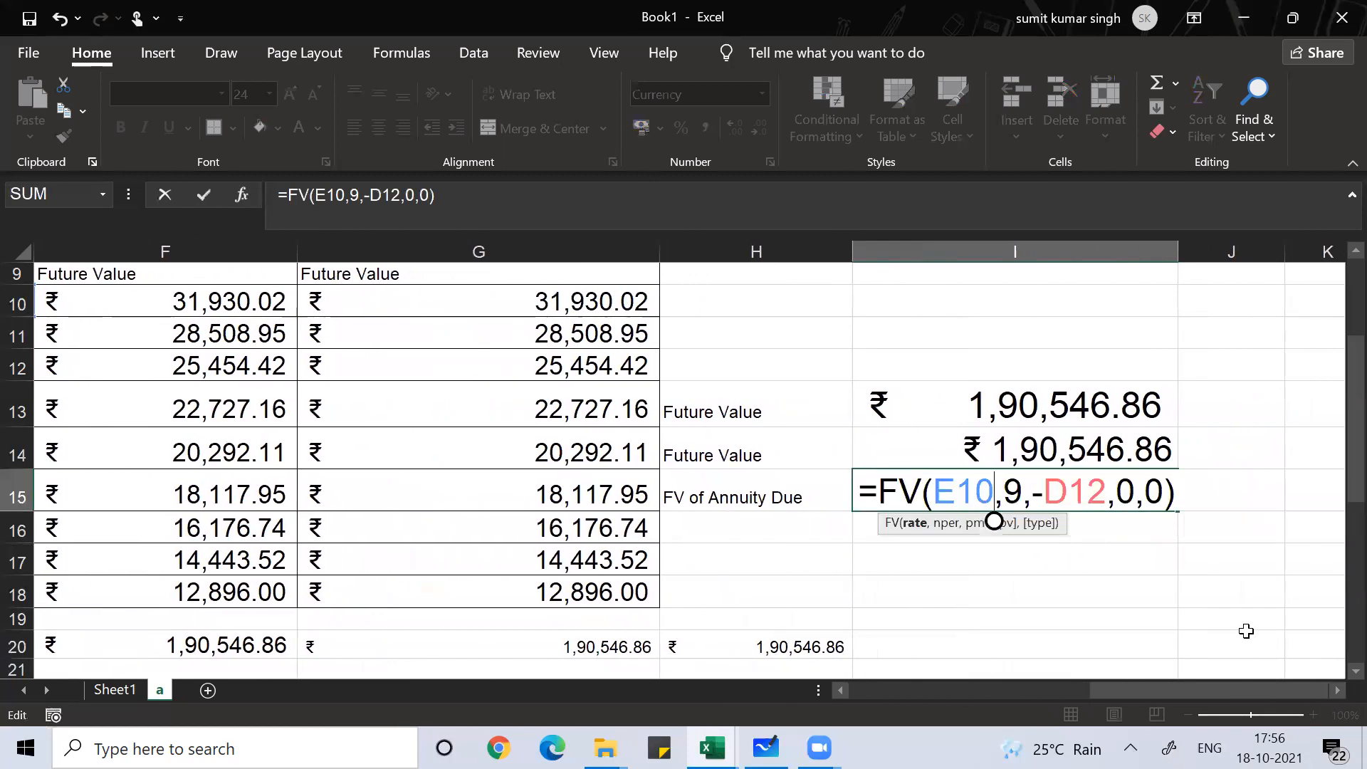
{"action": "left_click", "coordinate": [1165, 492]}
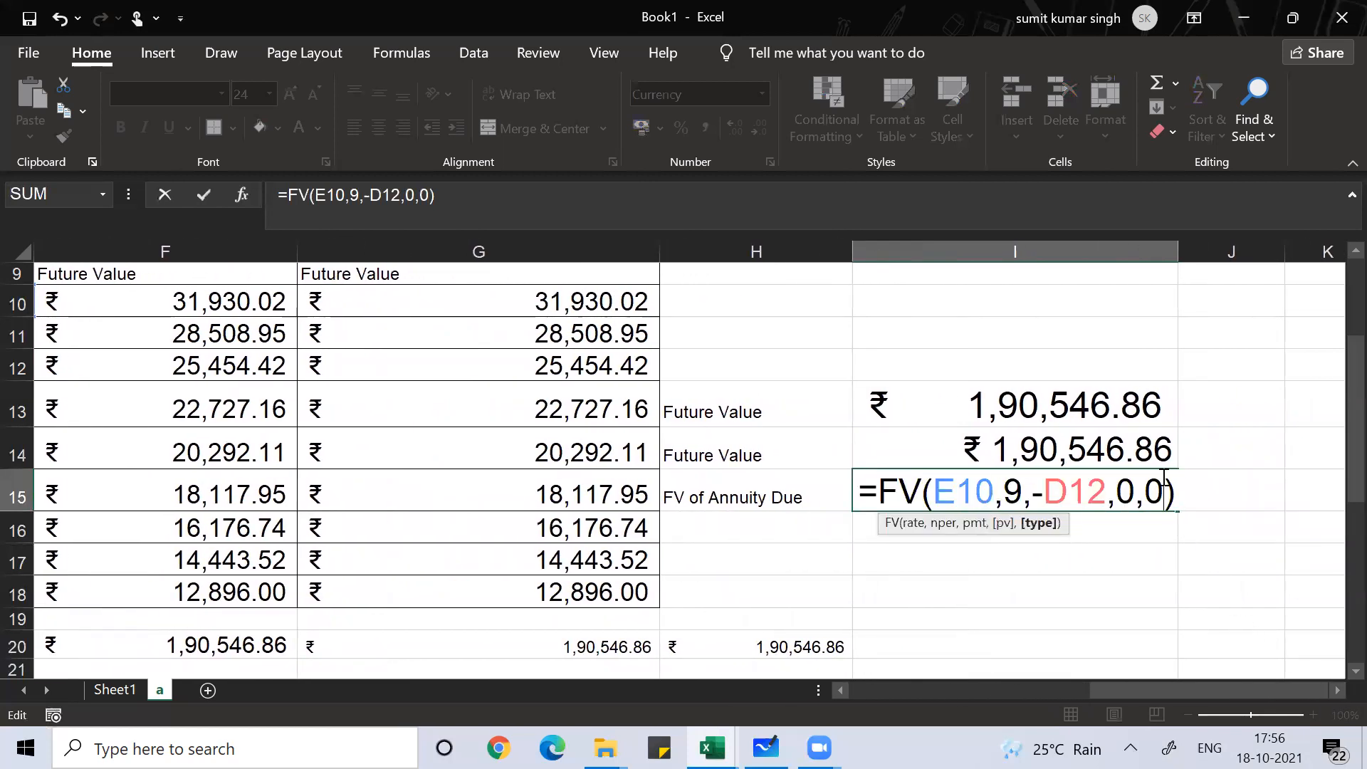
{"action": "key", "text": "BackSpace"}
{"action": "type", "text": "1"}
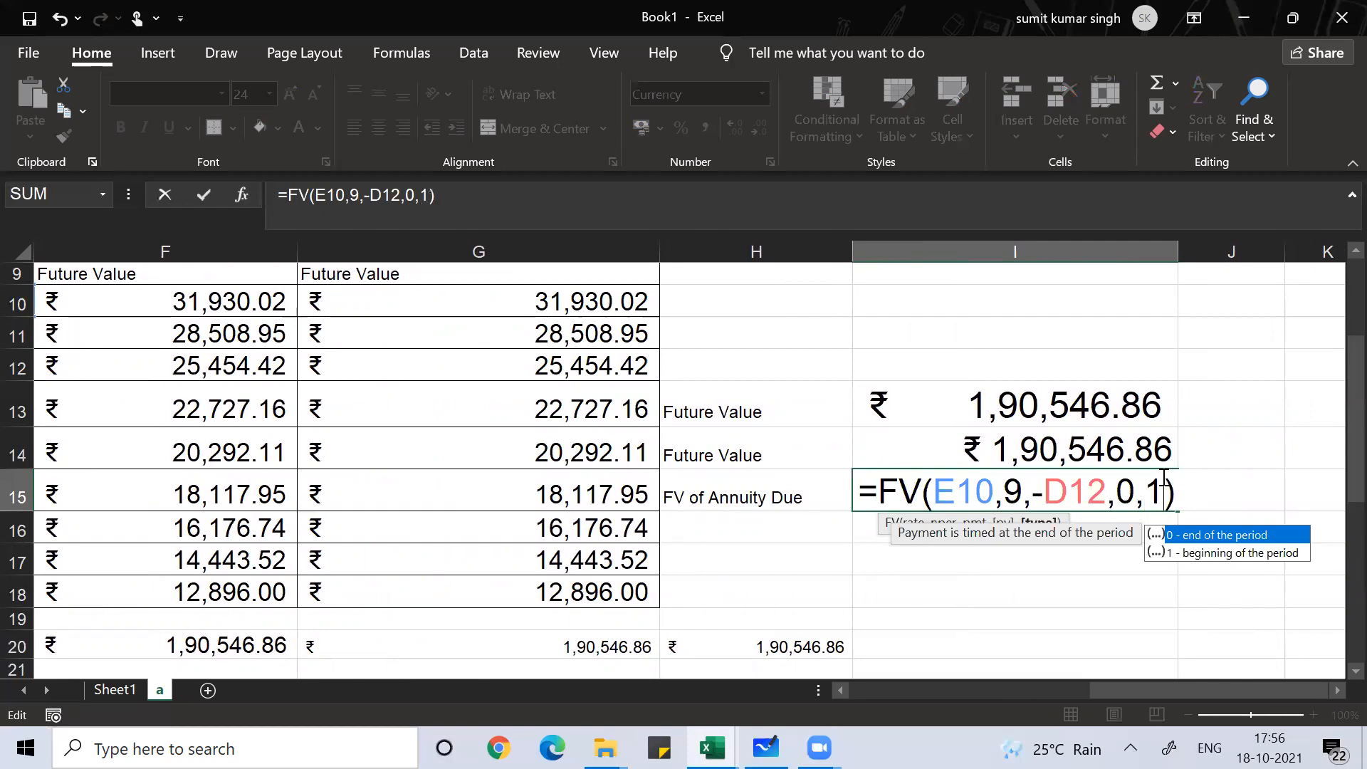
{"action": "key", "text": "Return"}
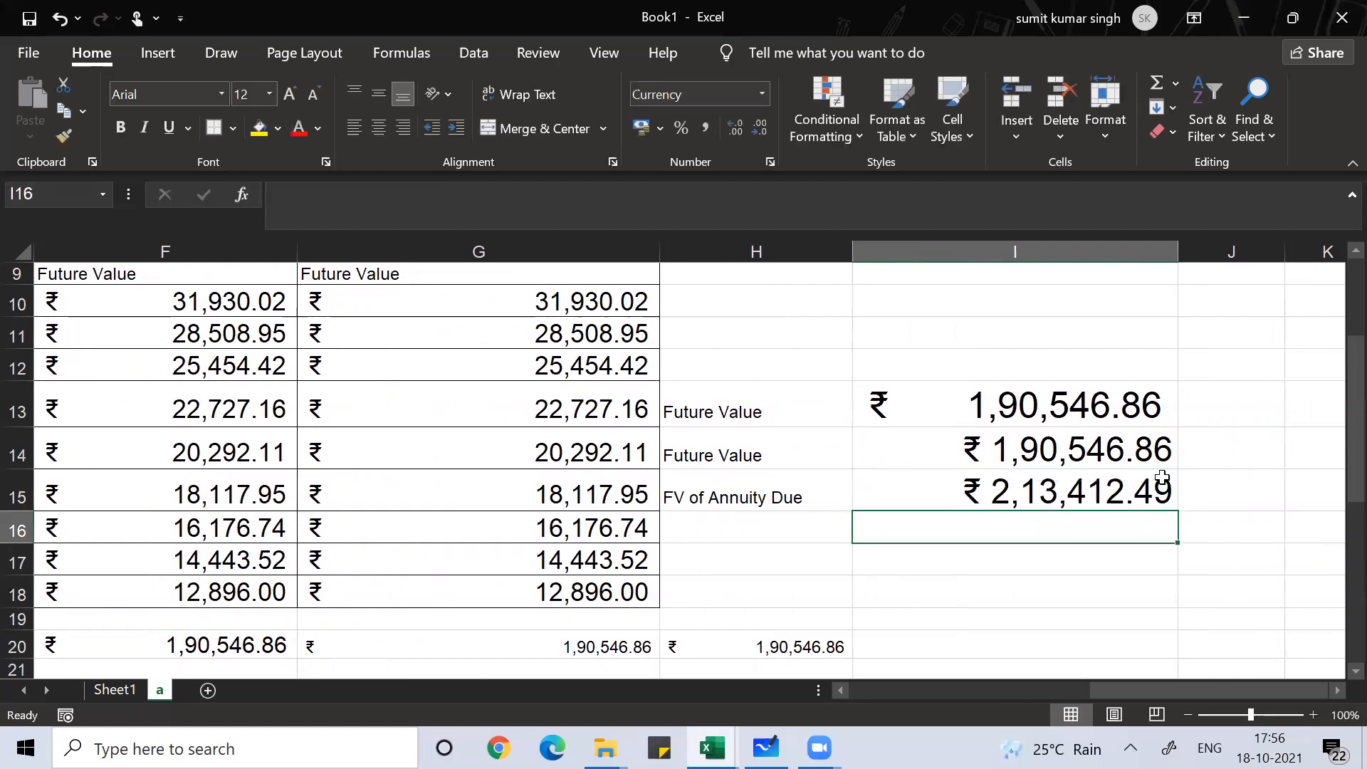
Enter the formula =I14*(1+8%) in I16 to cross-check the annuity due value
{"action": "type", "text": "="}
{"action": "key", "text": "Up"}
{"action": "key", "text": "Up"}
{"action": "type", "text": "*(1+"}
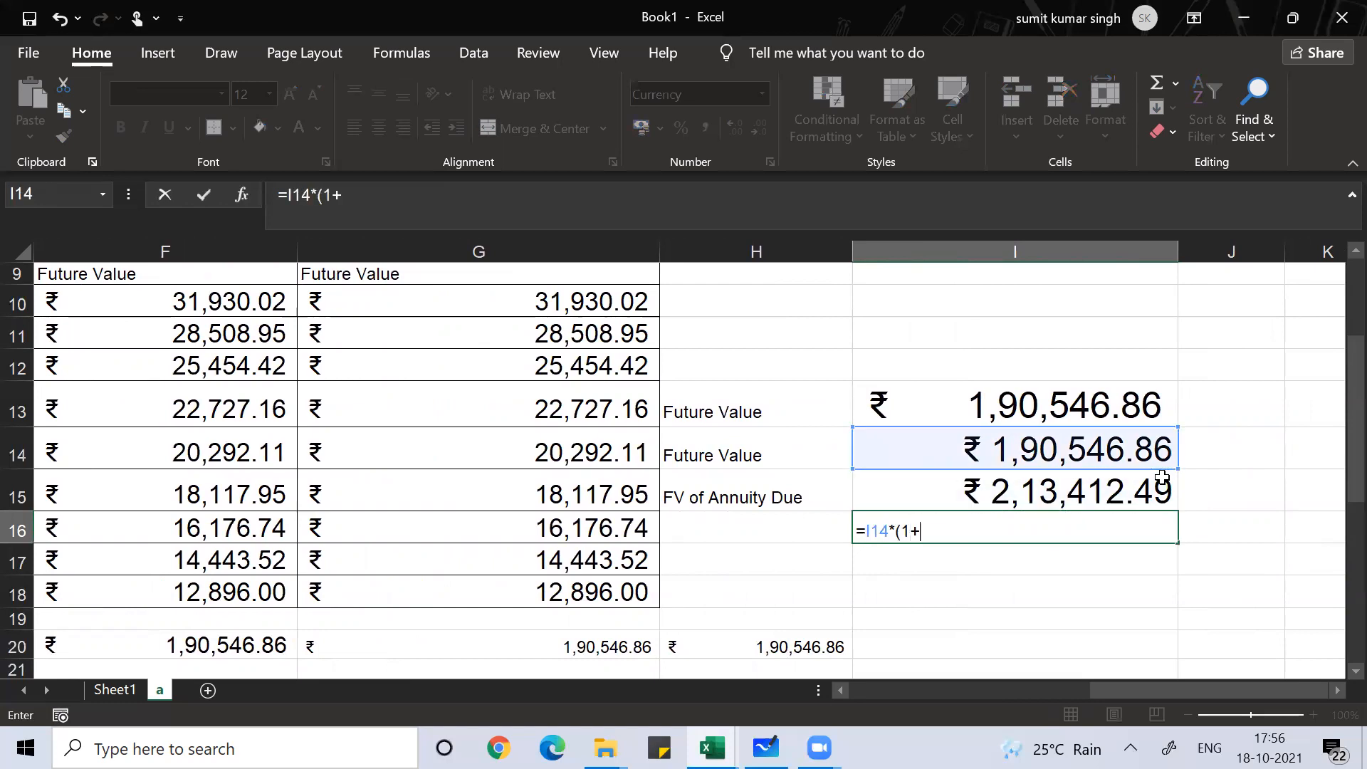
{"action": "type", "text": "8%)"}
{"action": "key", "text": "Return"}
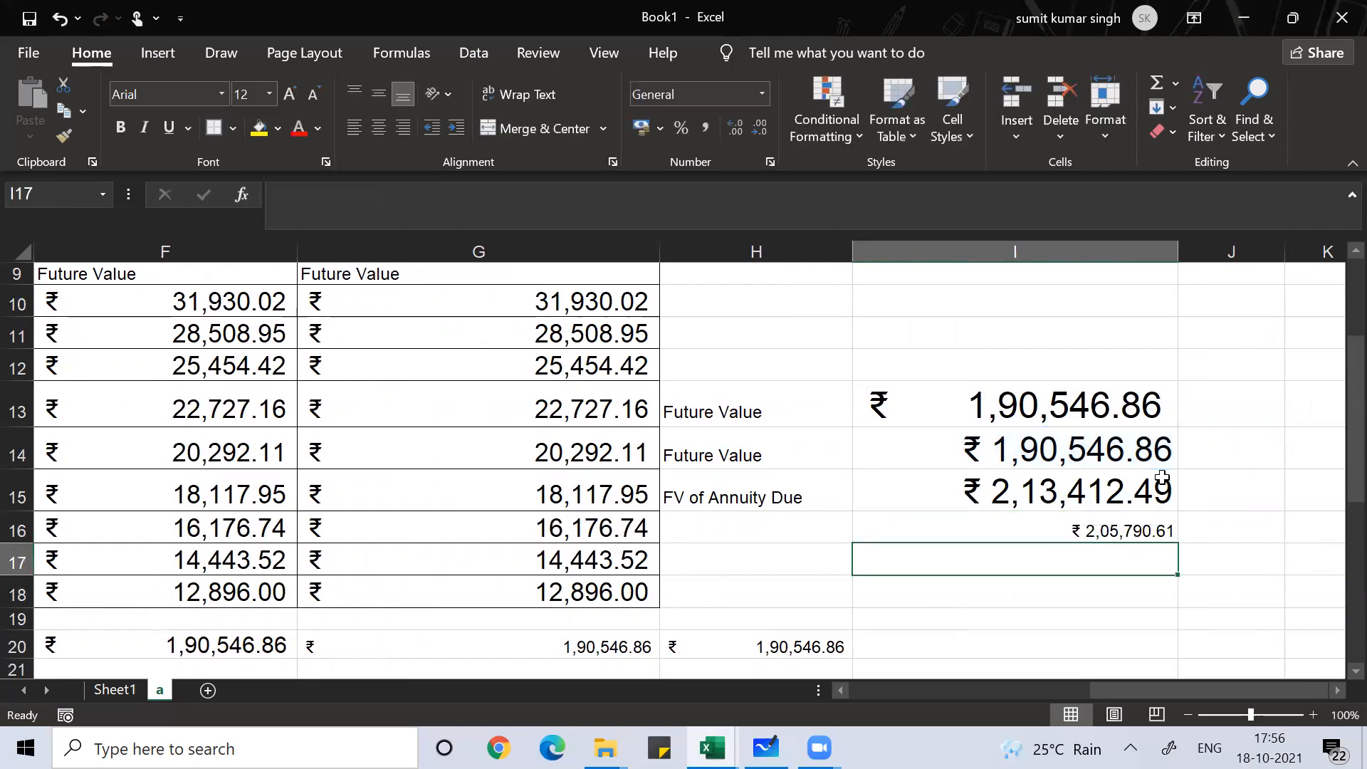
Change the rate in the I16 cross-check formula to 12%, making it =I14*(1+12%)
{"action": "scroll", "coordinate": [1162, 477], "scroll_direction": "left", "scroll_amount": 3}
{"action": "scroll", "coordinate": [1162, 477], "scroll_direction": "right", "scroll_amount": 3}
{"action": "key", "text": "Up"}
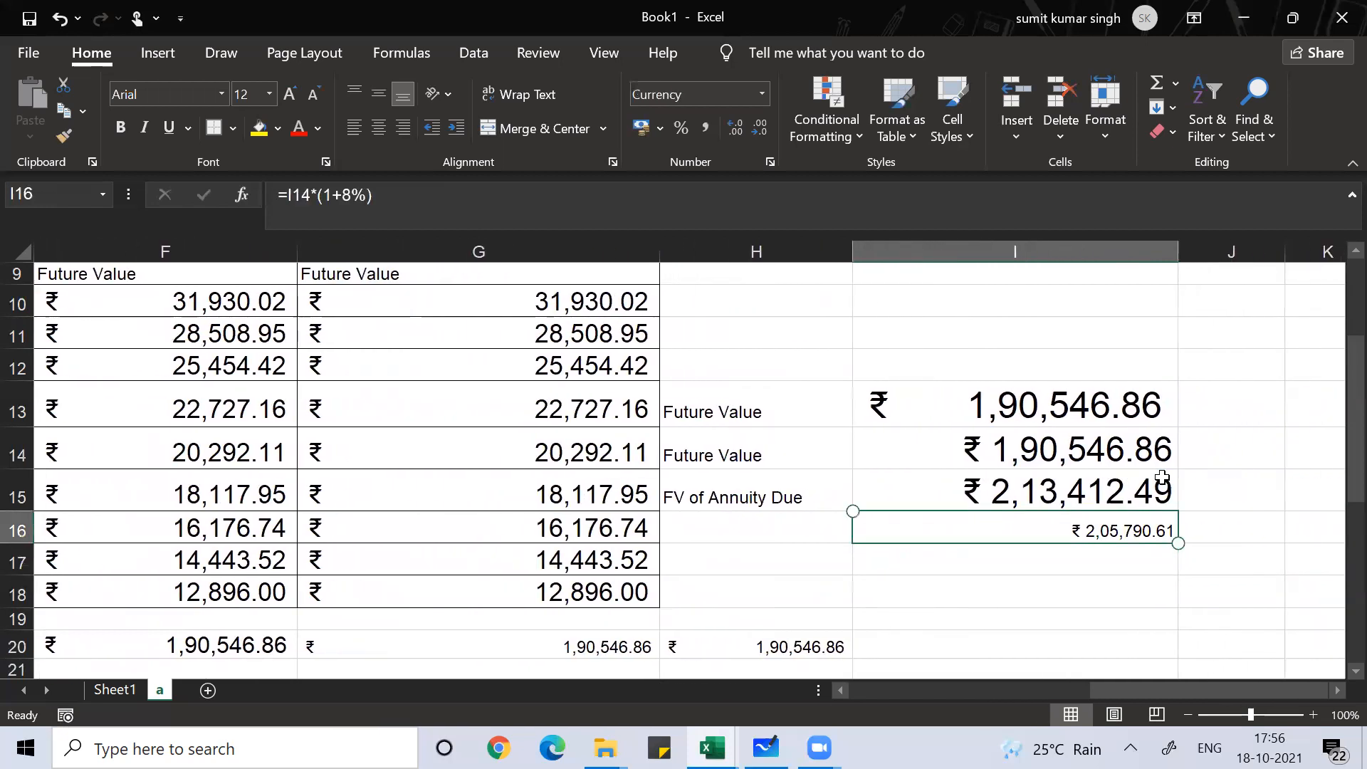
{"action": "key", "text": "F2"}
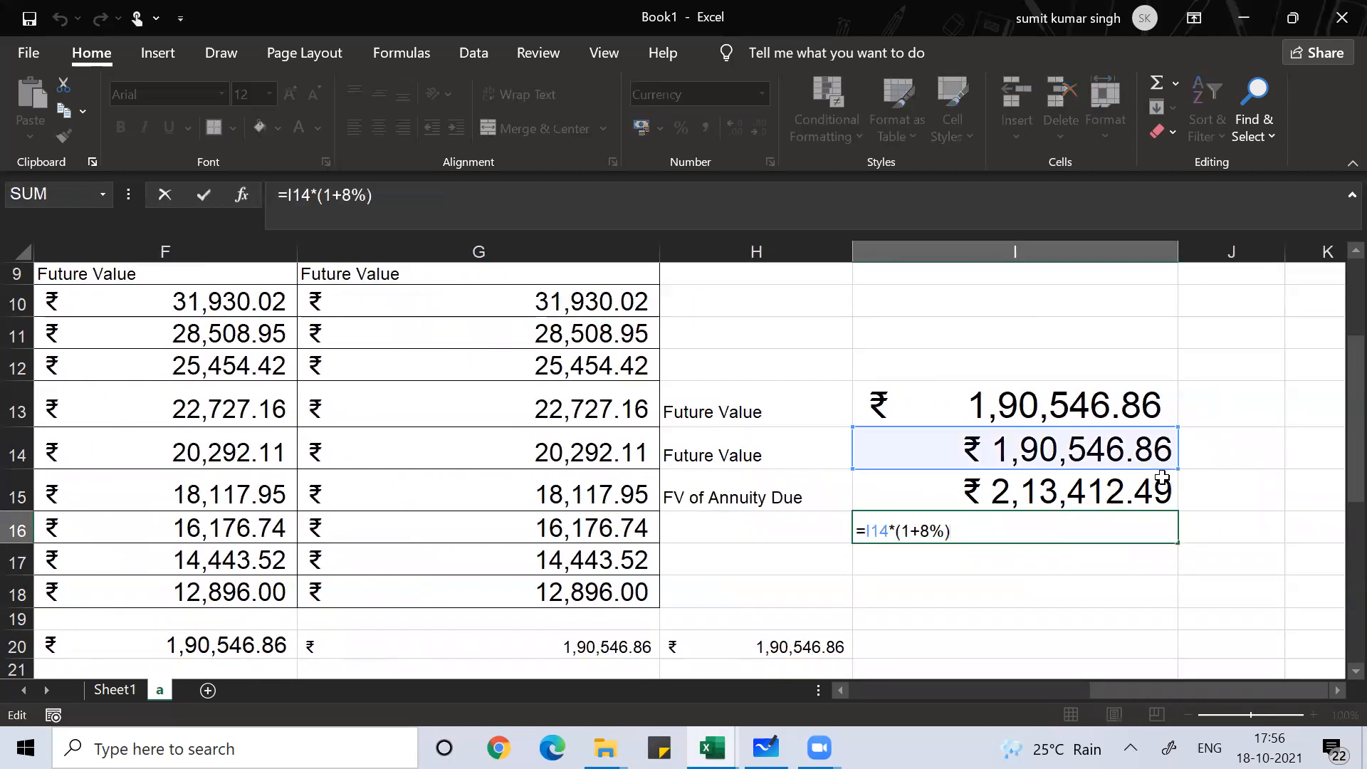
{"action": "key", "text": "BackSpace"}
{"action": "key", "text": "BackSpace"}
{"action": "key", "text": "BackSpace"}
{"action": "type", "text": "125"}
{"action": "key", "text": "BackSpace"}
{"action": "type", "text": "%)"}
{"action": "key", "text": "Return"}
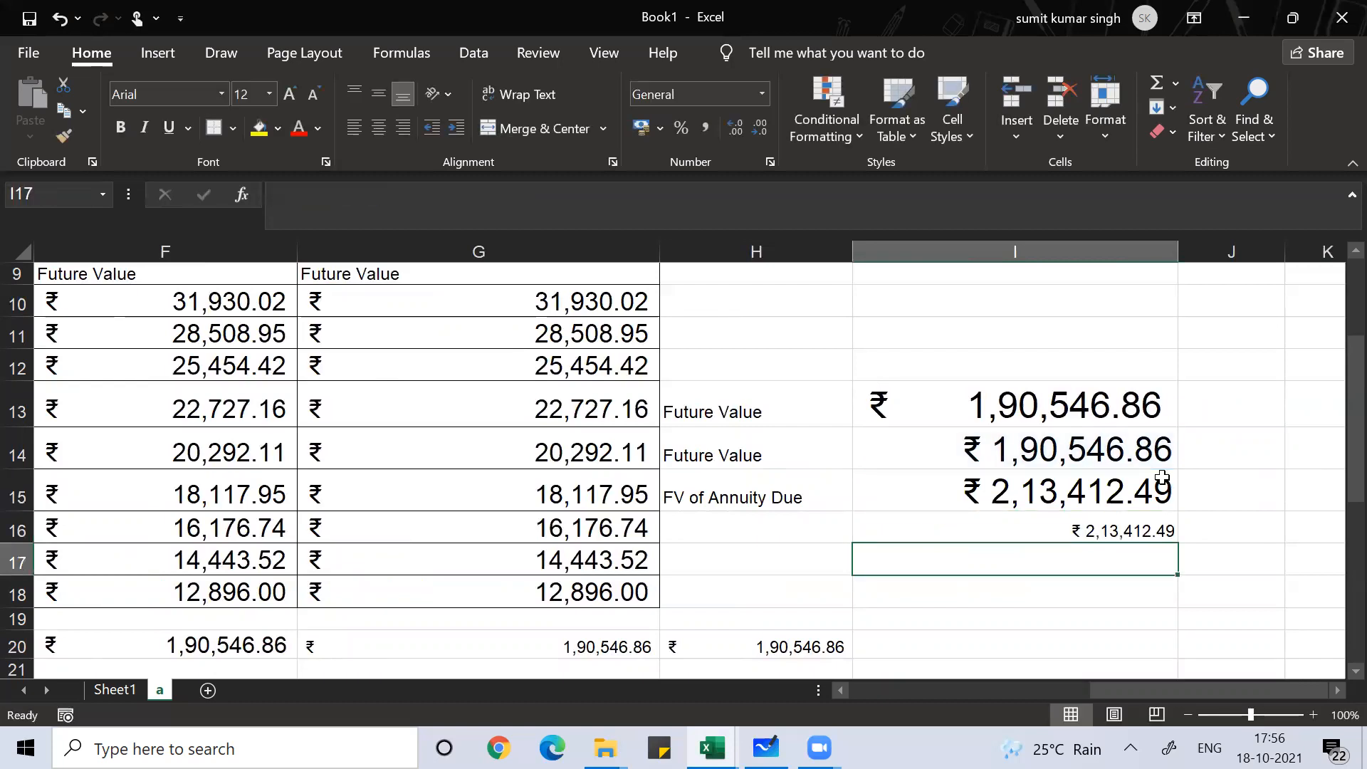
Copy the formatting of the FV of Annuity Due result in I15 onto I16
{"action": "key", "text": "Up"}
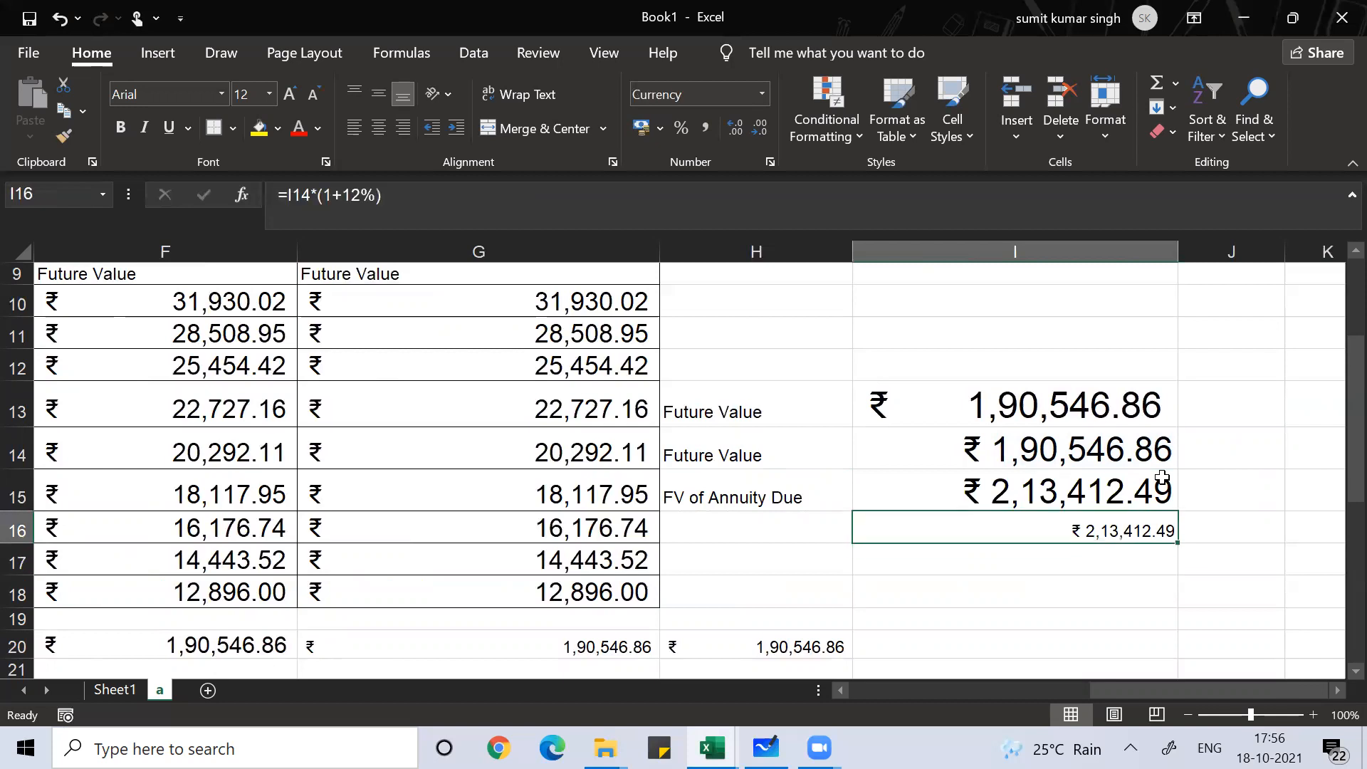
{"action": "left_click", "coordinate": [1162, 477]}
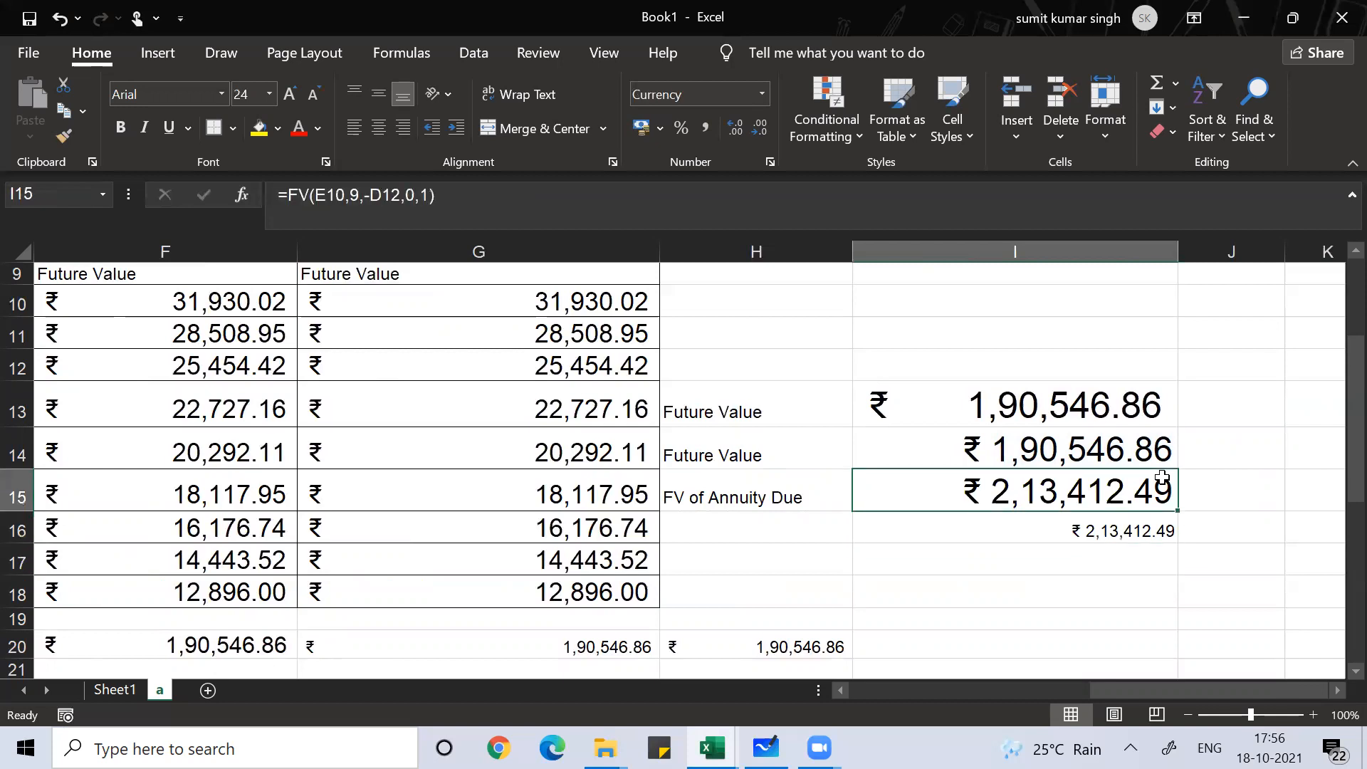
{"action": "left_click", "coordinate": [66, 136]}
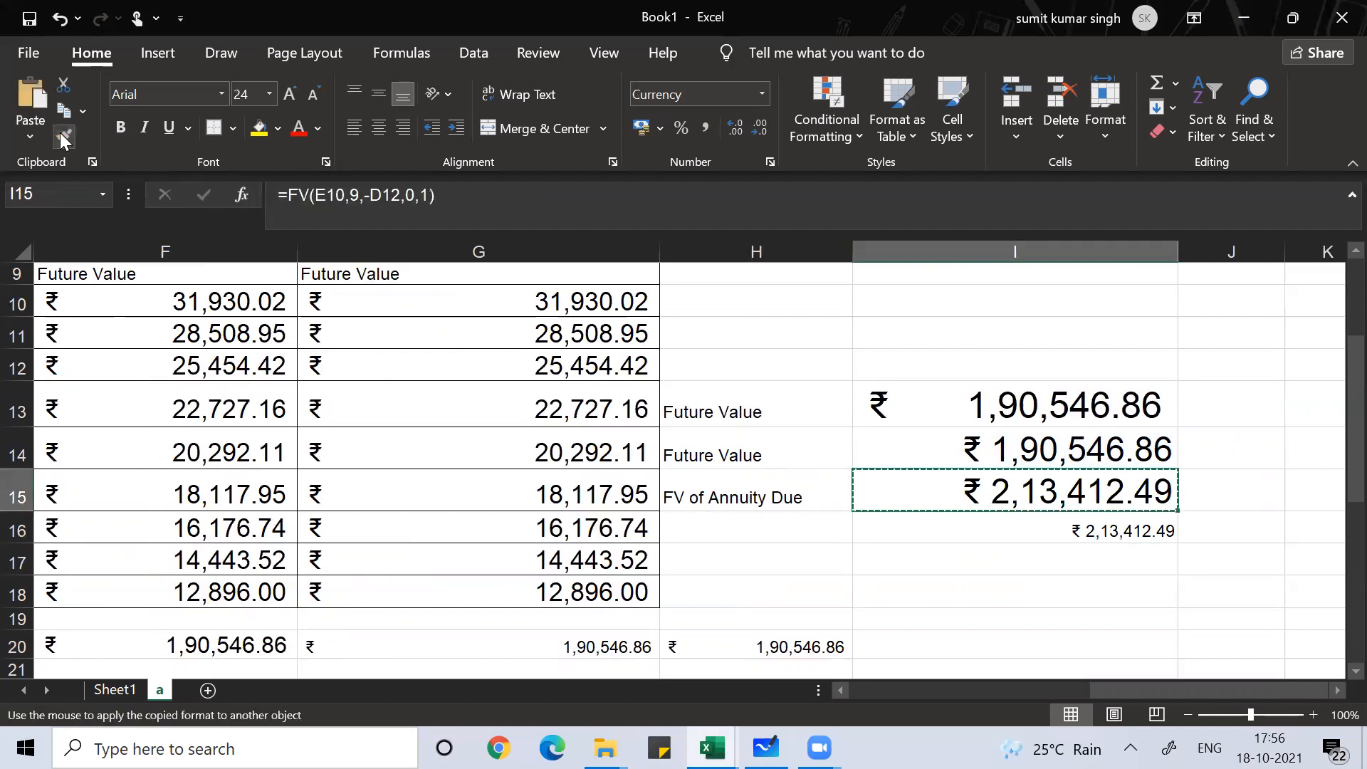
{"action": "left_click", "coordinate": [1002, 526]}
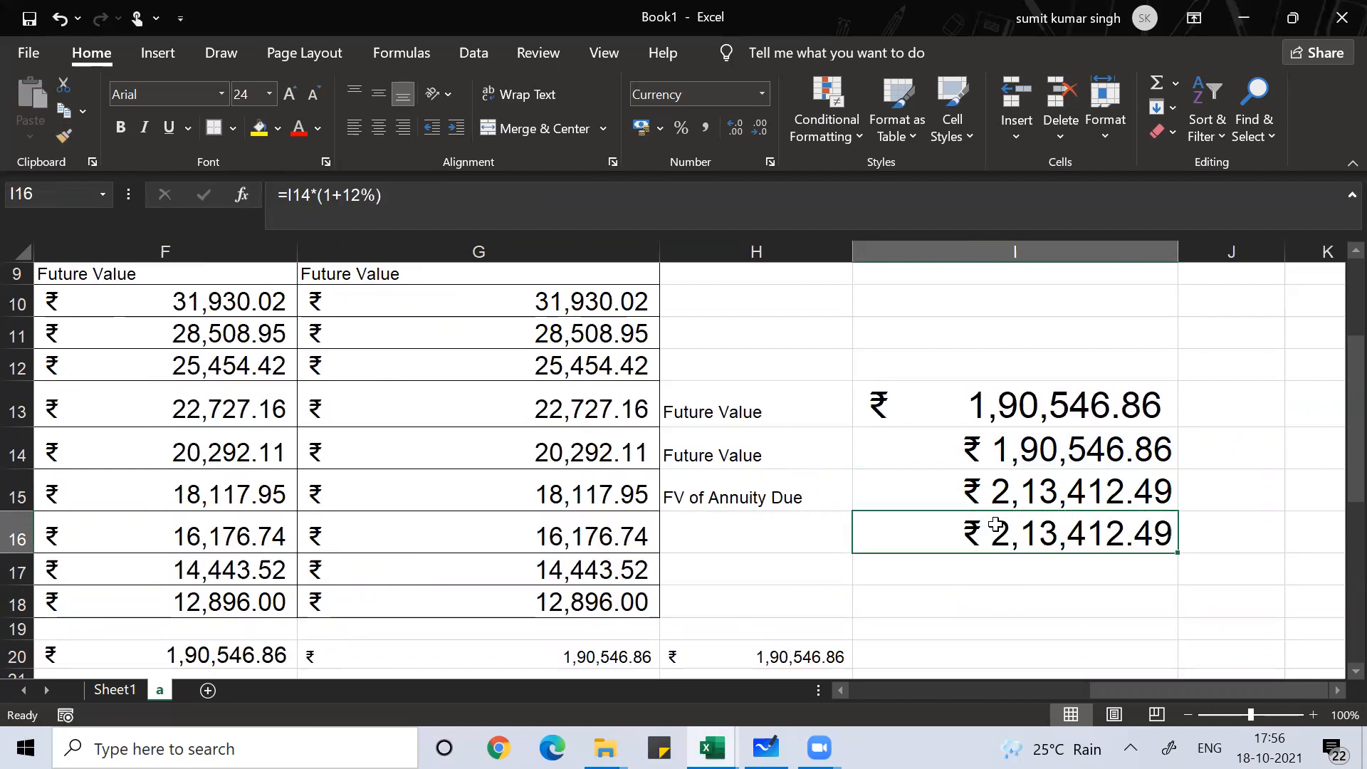
Look back across the annuity table from the results in column I to the Present Value column
{"action": "key", "text": "Left"}
{"action": "key", "text": "Up"}
{"action": "key", "text": "Right"}
{"action": "key", "text": "Left"}
{"action": "key", "text": "Left"}
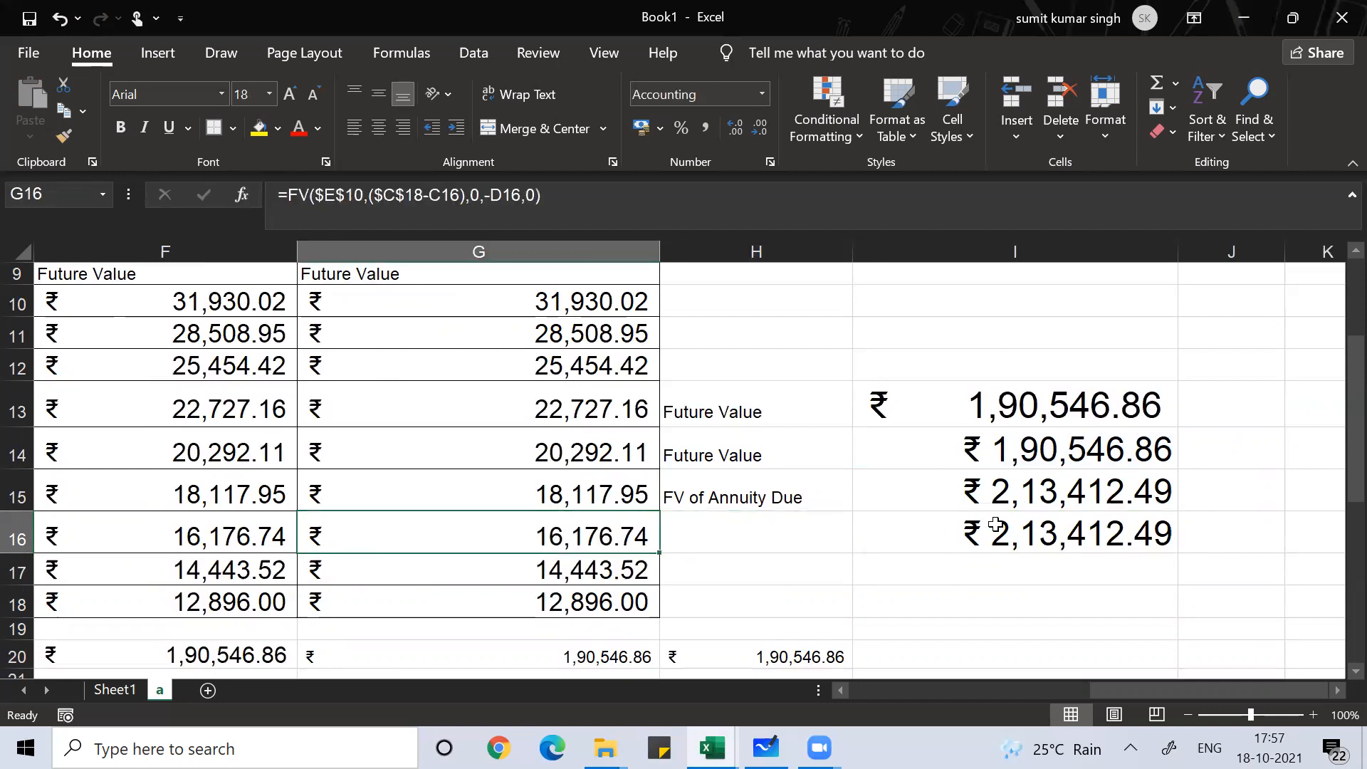
{"action": "key", "text": "Left"}
{"action": "key", "text": "Left"}
{"action": "key", "text": "Left"}
{"action": "key", "text": "Left"}
{"action": "key", "text": "Left"}
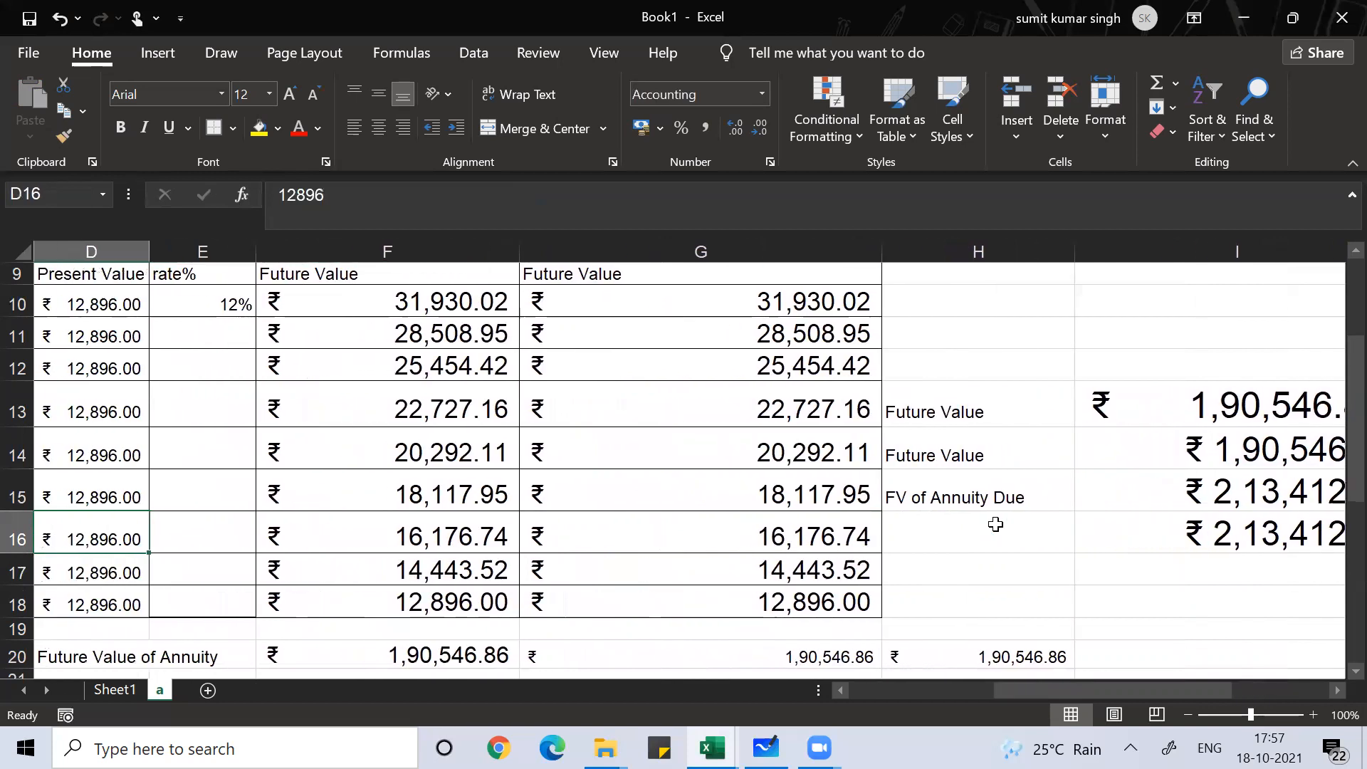
{"action": "key", "text": "Right"}
{"action": "key", "text": "Right"}
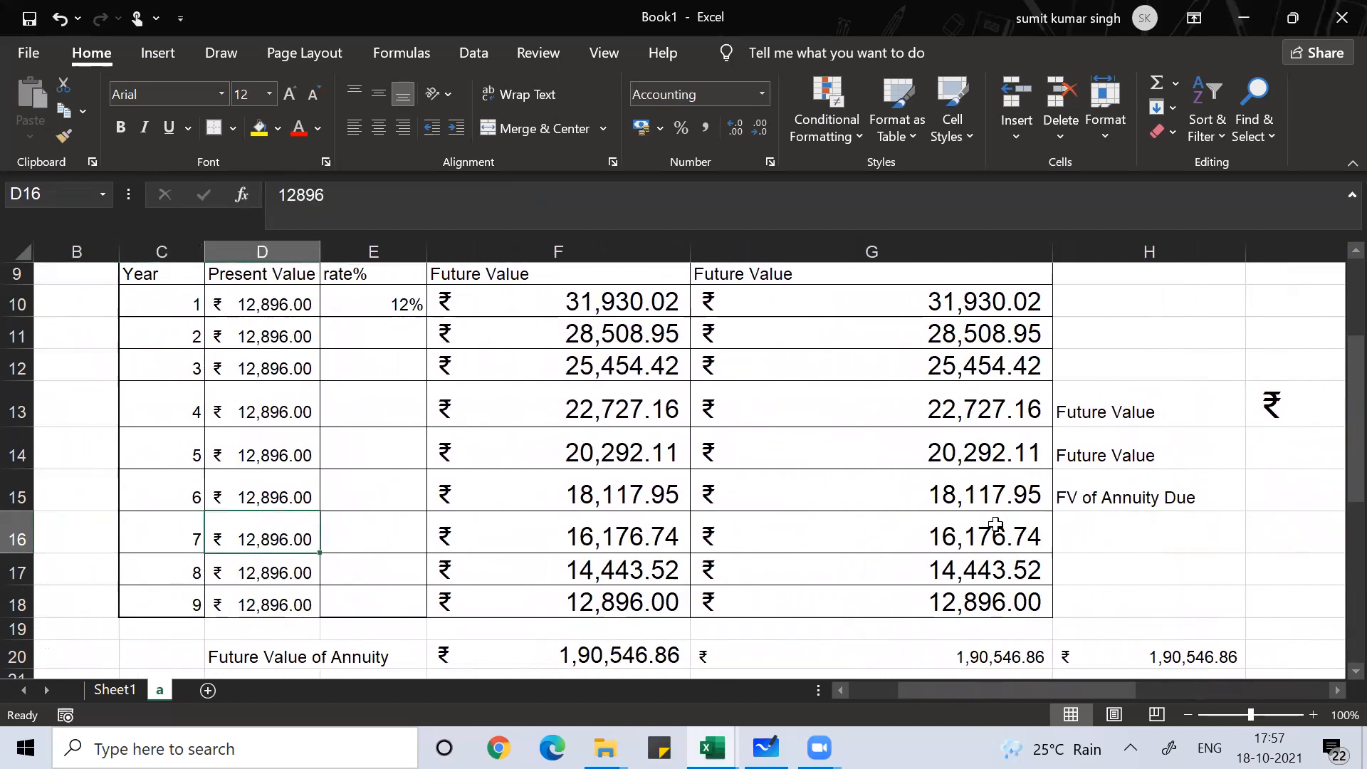
Enter =RANDBETWEEN(12000,16000) in D10 as the year 1 present value
{"action": "key", "text": "Up"}
{"action": "key", "text": "Up"}
{"action": "key", "text": "Up"}
{"action": "key", "text": "Up"}
{"action": "key", "text": "Up"}
{"action": "key", "text": "Up"}
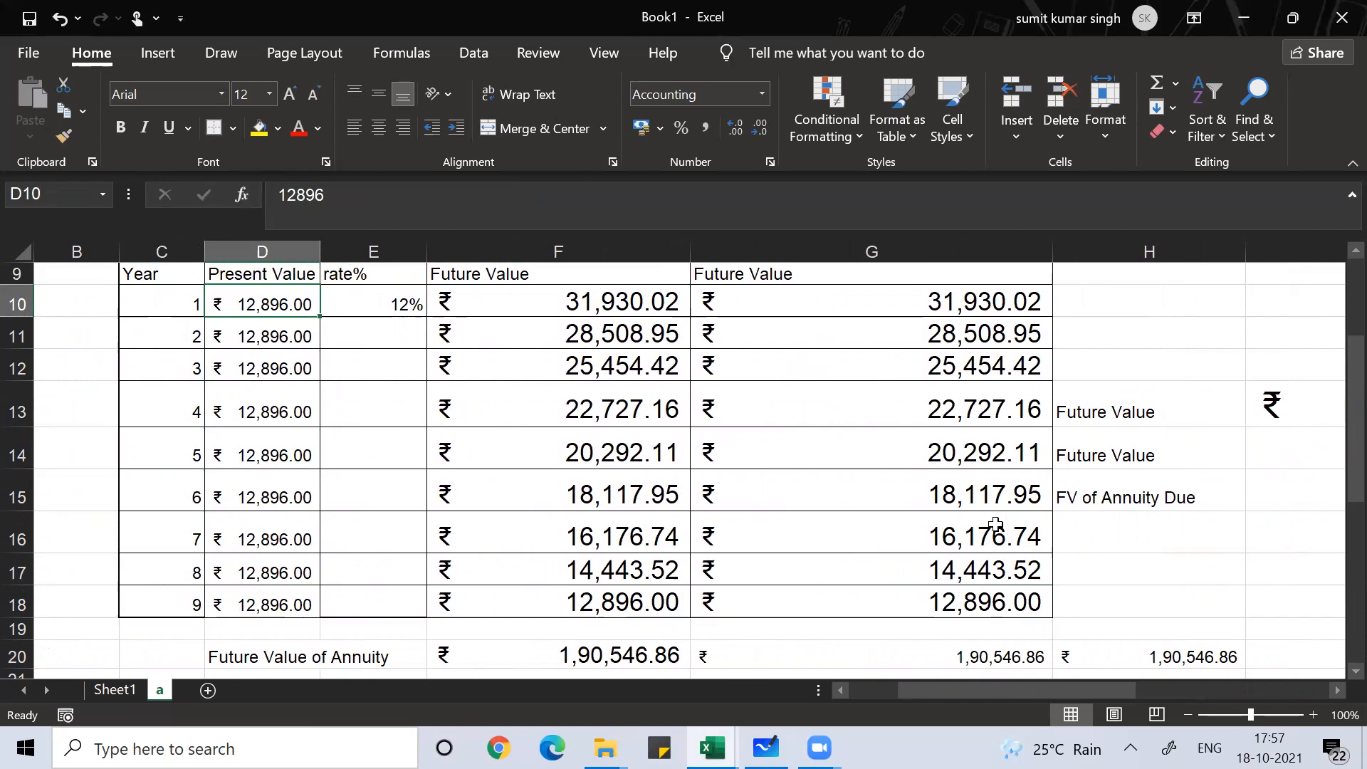
{"action": "type", "text": "="}
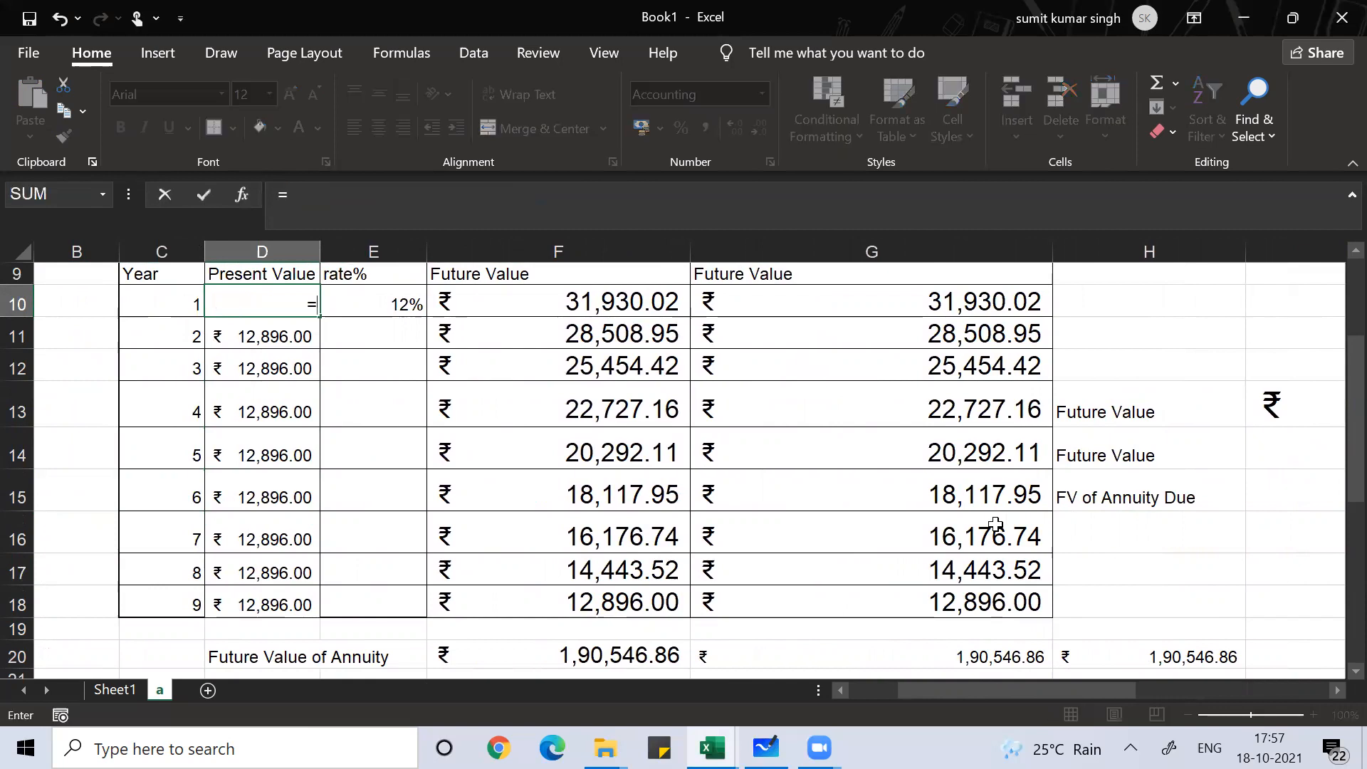
{"action": "type", "text": "rand"}
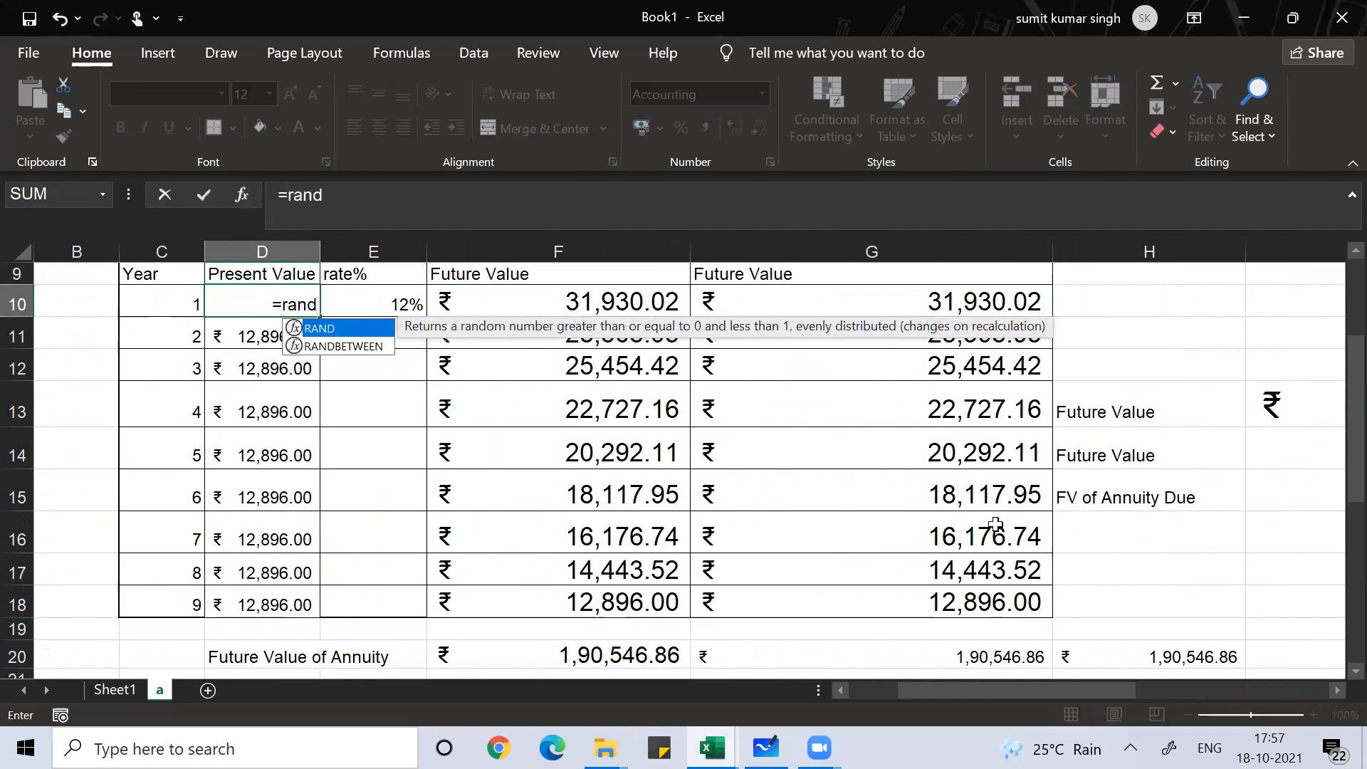
{"action": "left_click", "coordinate": [363, 347]}
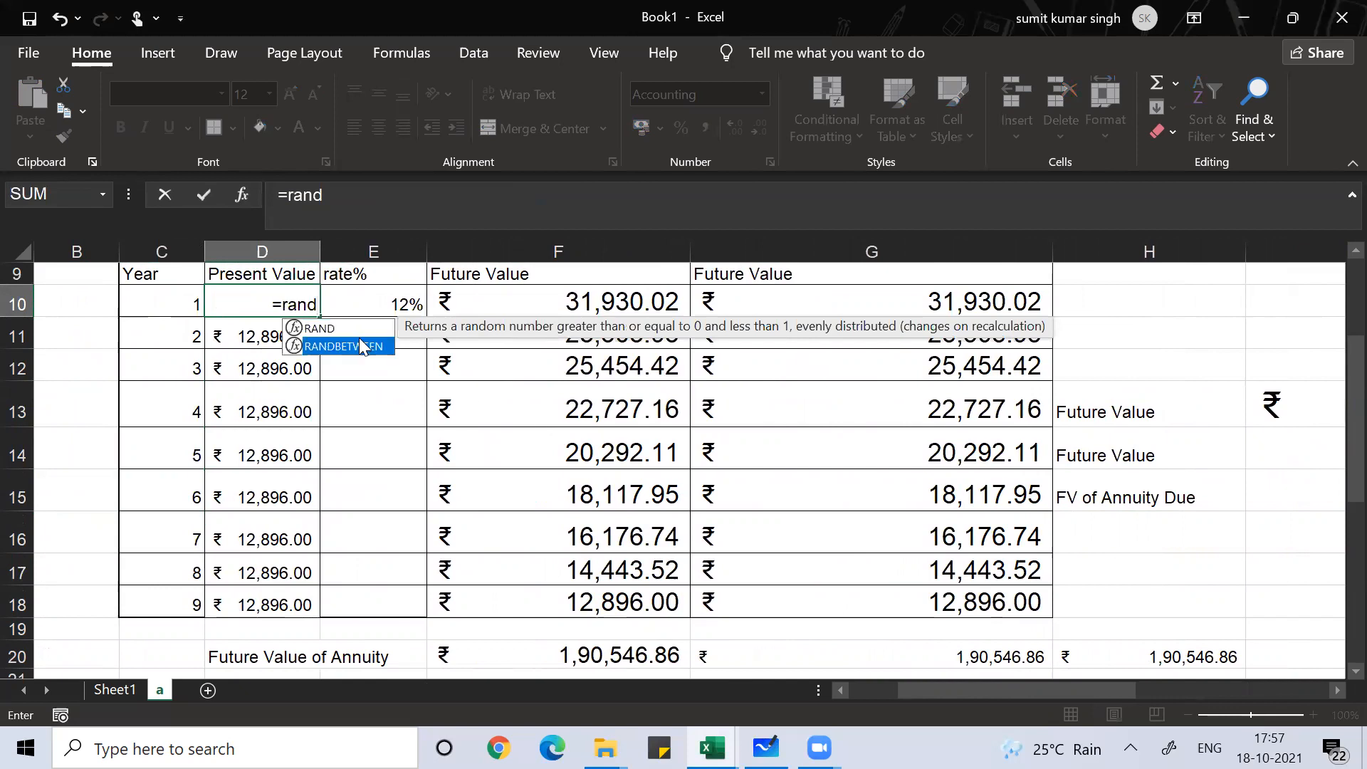
{"action": "double_click", "coordinate": [360, 347]}
{"action": "type", "text": "12"}
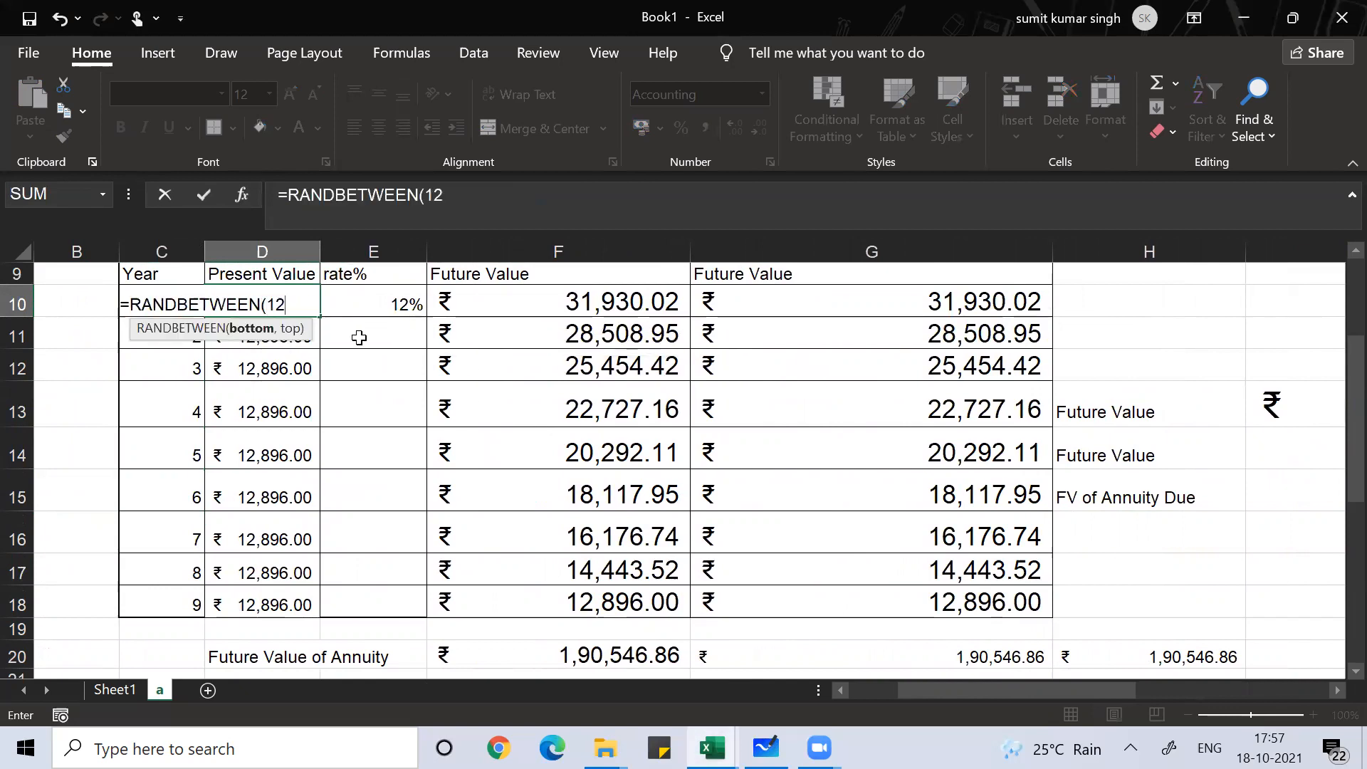
{"action": "type", "text": "000,16000"}
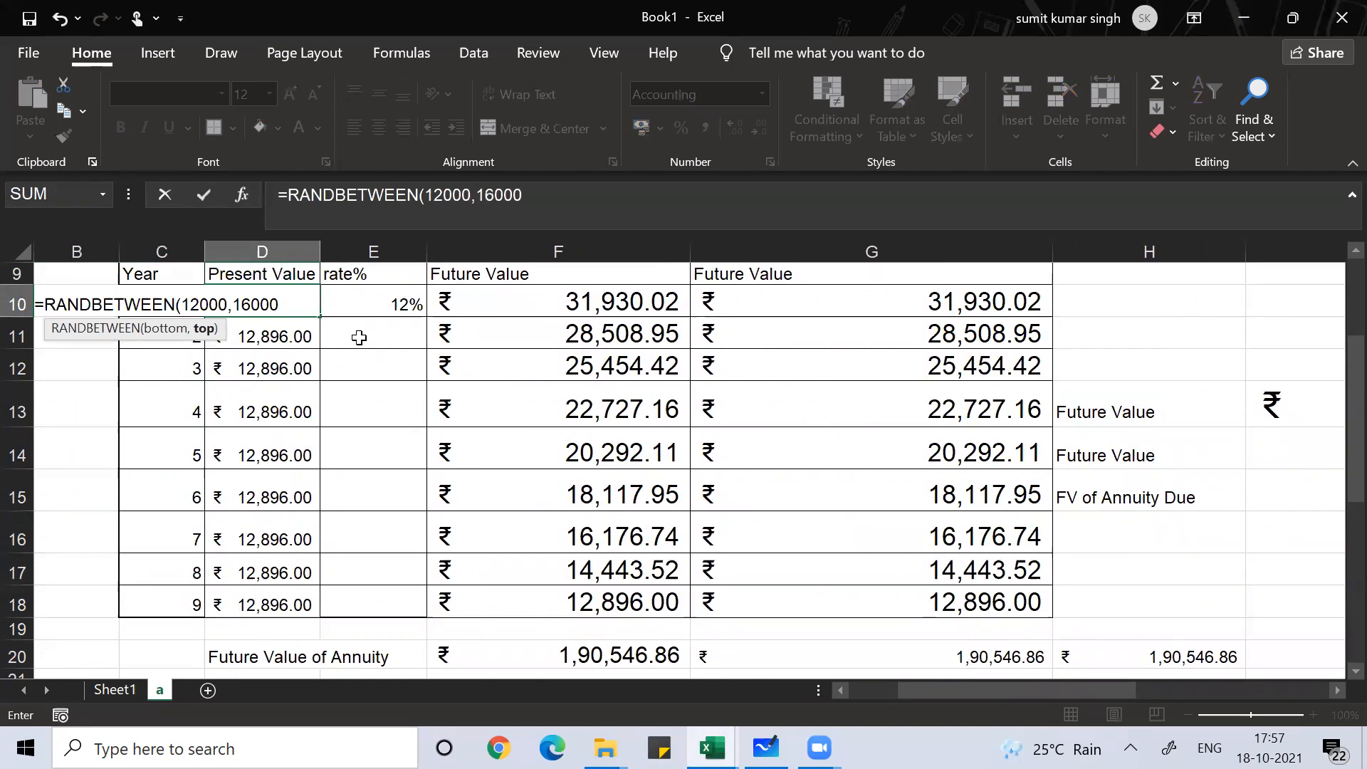
{"action": "type", "text": ")"}
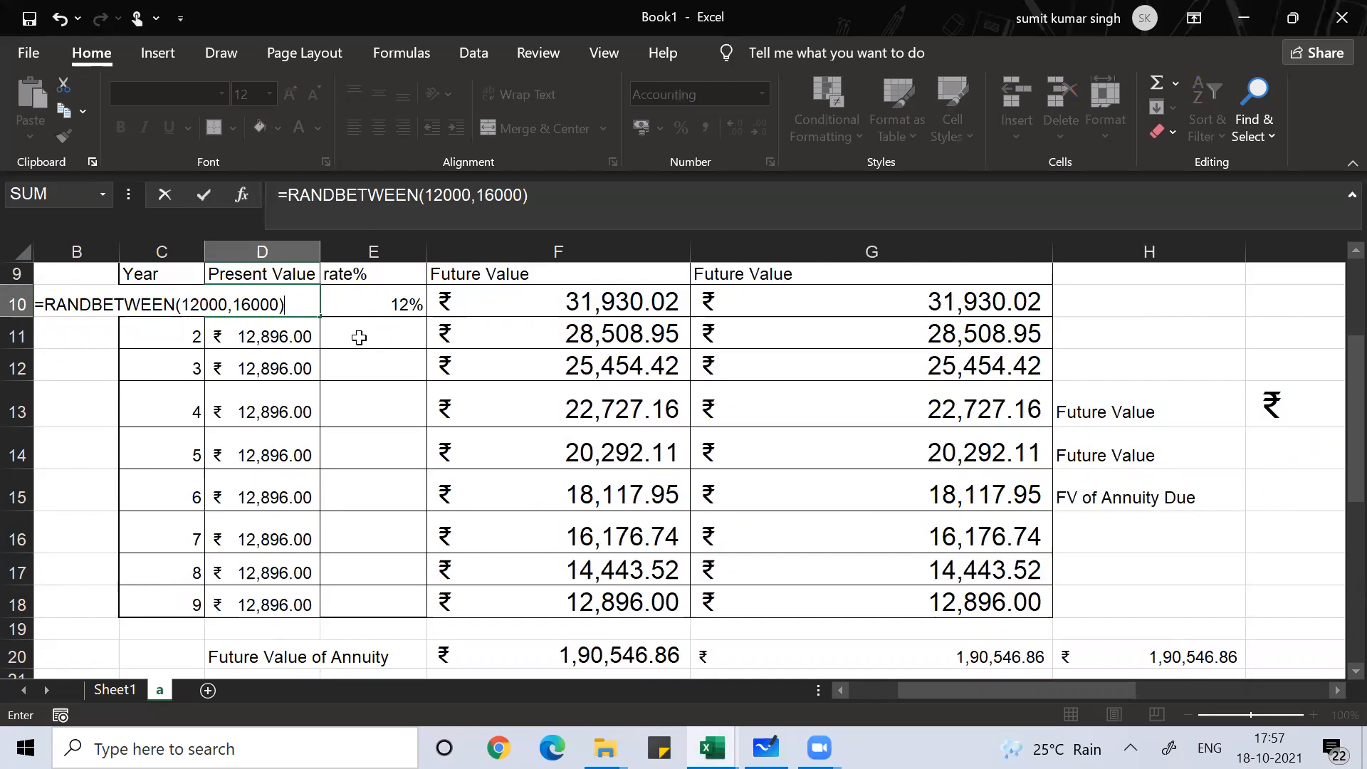
{"action": "key", "text": "Return"}
Copy the RANDBETWEEN formula from D10 to all present values in D10:D18
{"action": "key", "text": "Up"}
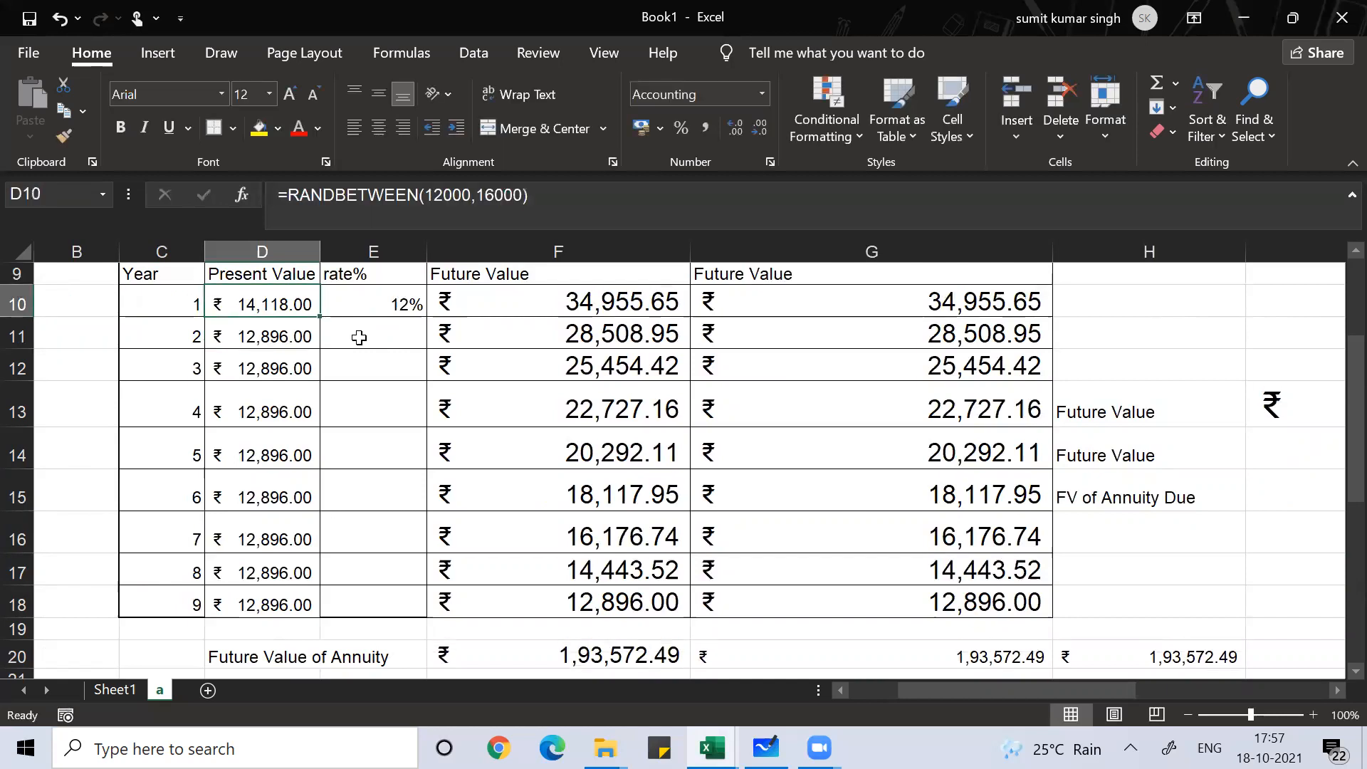
{"action": "key", "text": "ctrl+c"}
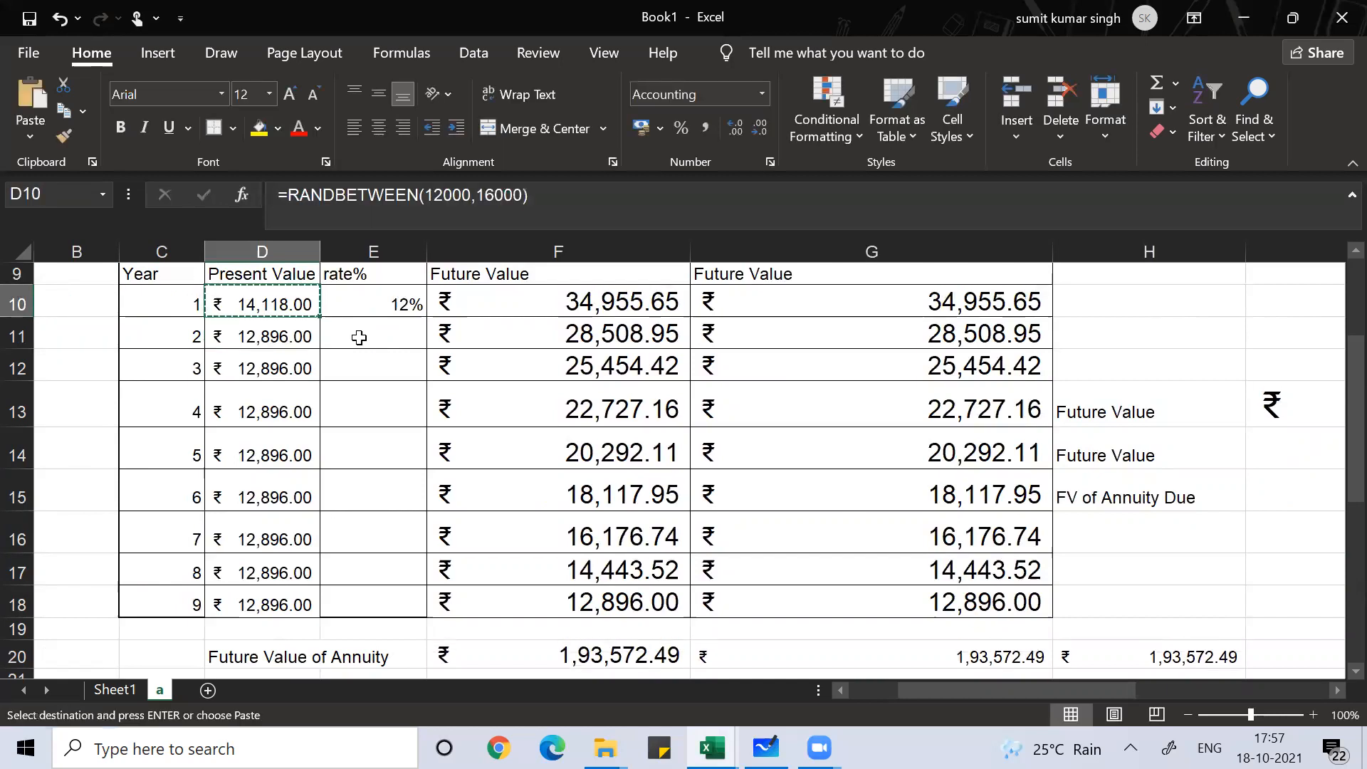
{"action": "key", "text": "shift+Down"}
{"action": "key", "text": "shift+Down"}
{"action": "key", "text": "shift+Down"}
{"action": "key", "text": "shift+Down"}
{"action": "key", "text": "shift+Down"}
{"action": "key", "text": "shift+Down"}
{"action": "key", "text": "shift+Down"}
{"action": "key", "text": "shift+Down"}
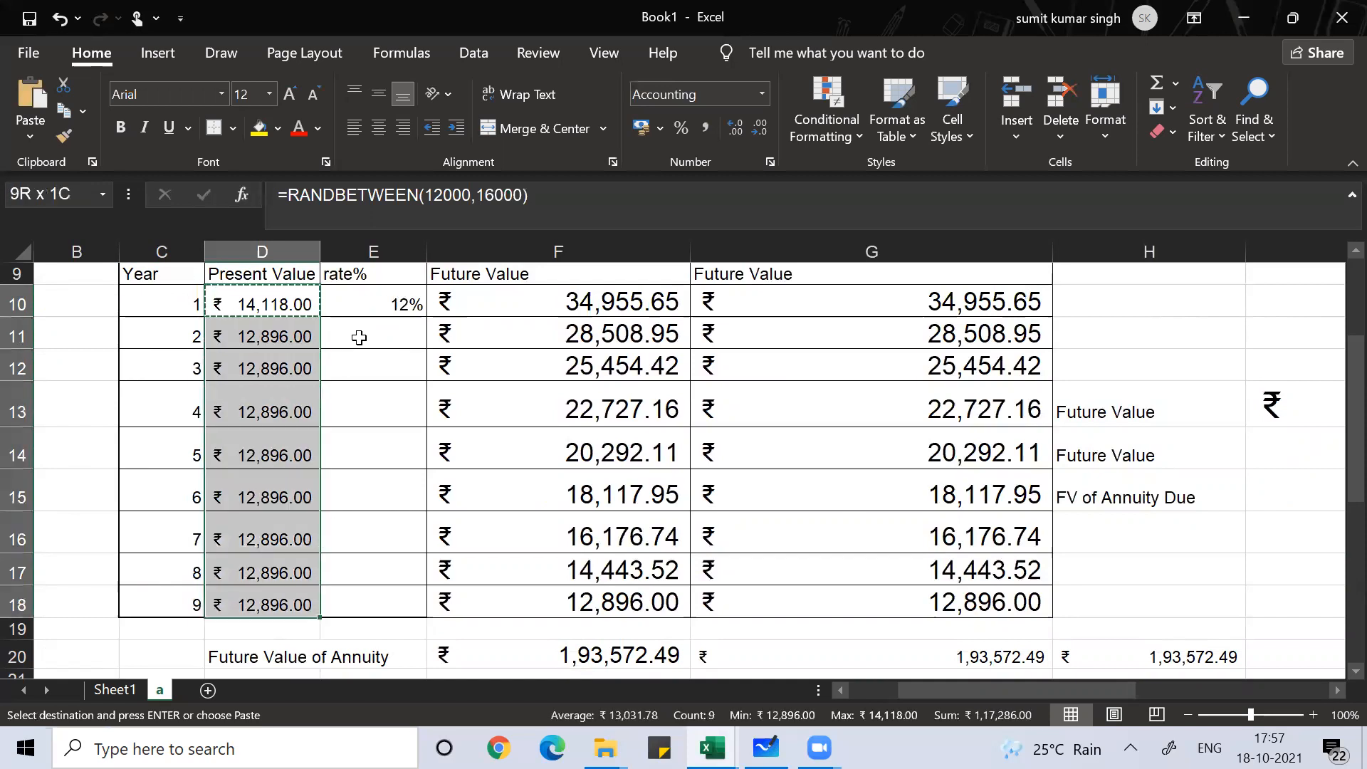
{"action": "key", "text": "ctrl+v"}
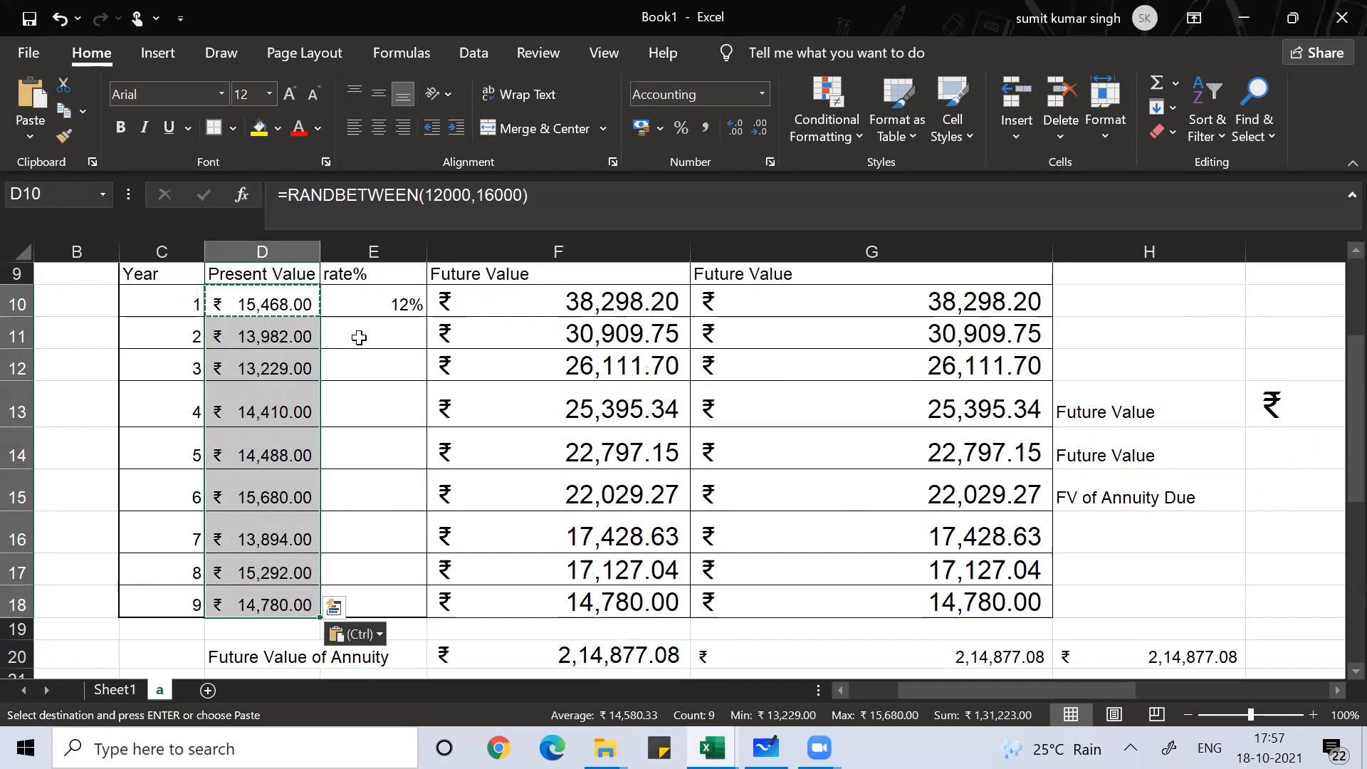
Replace the random formulas in D10:D18 with fixed numbers by pasting them over themselves as values only
{"action": "key", "text": "ctrl+c"}
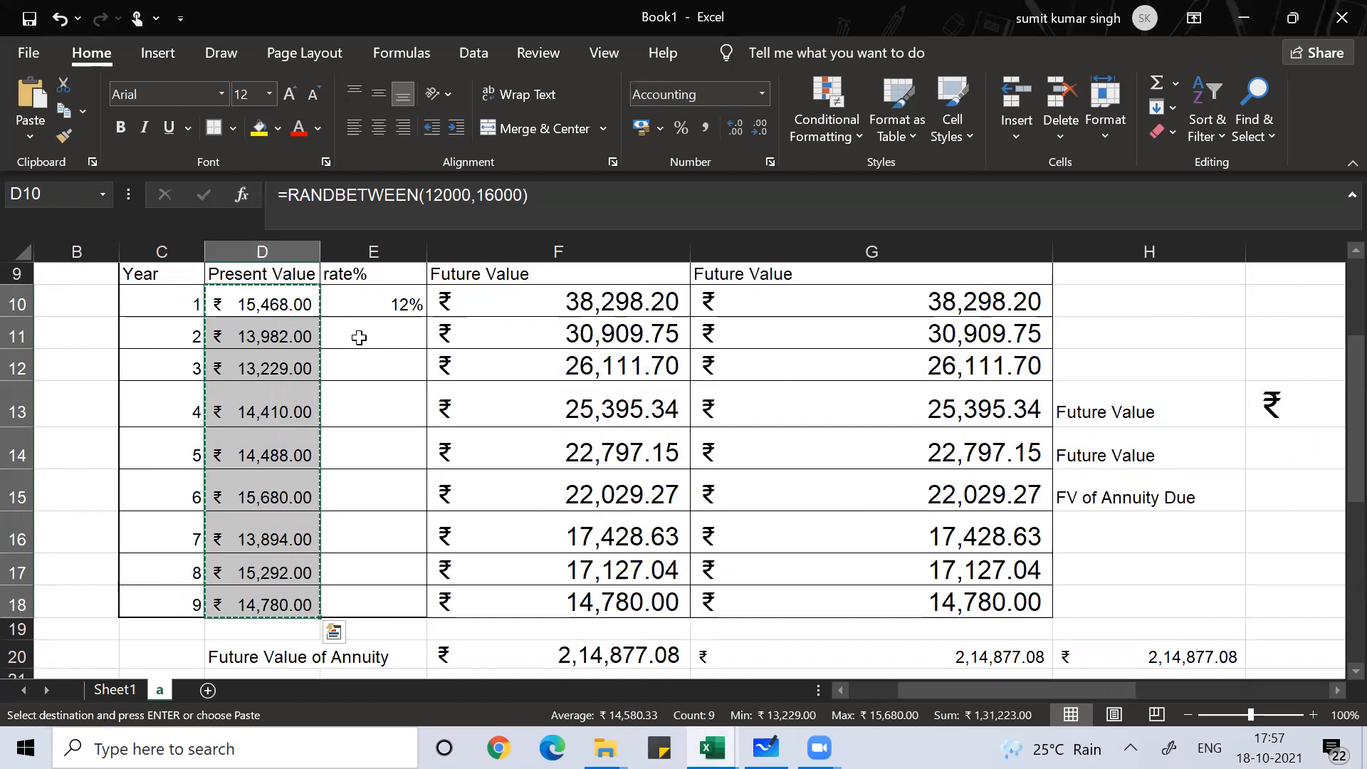
{"action": "key", "text": "ctrl+alt+v"}
{"action": "key", "text": "v"}
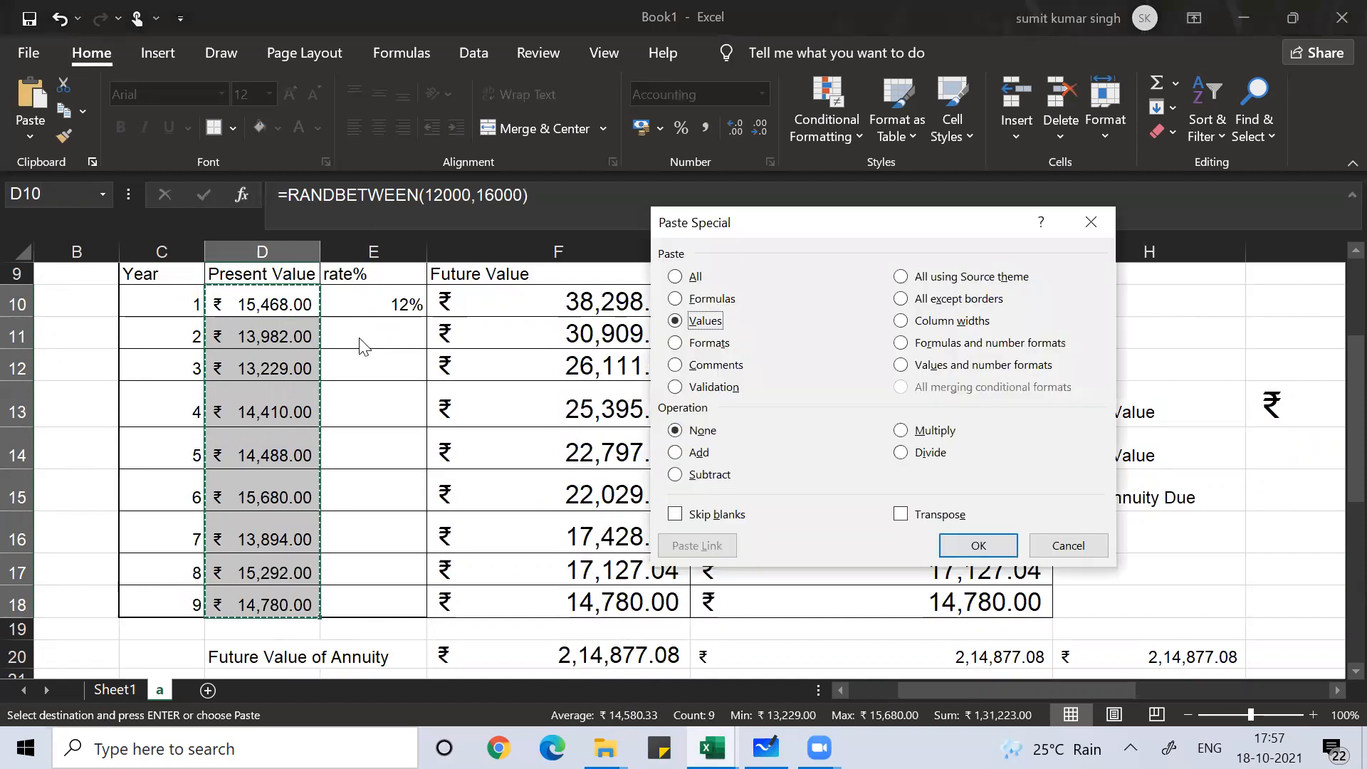
{"action": "key", "text": "Return"}
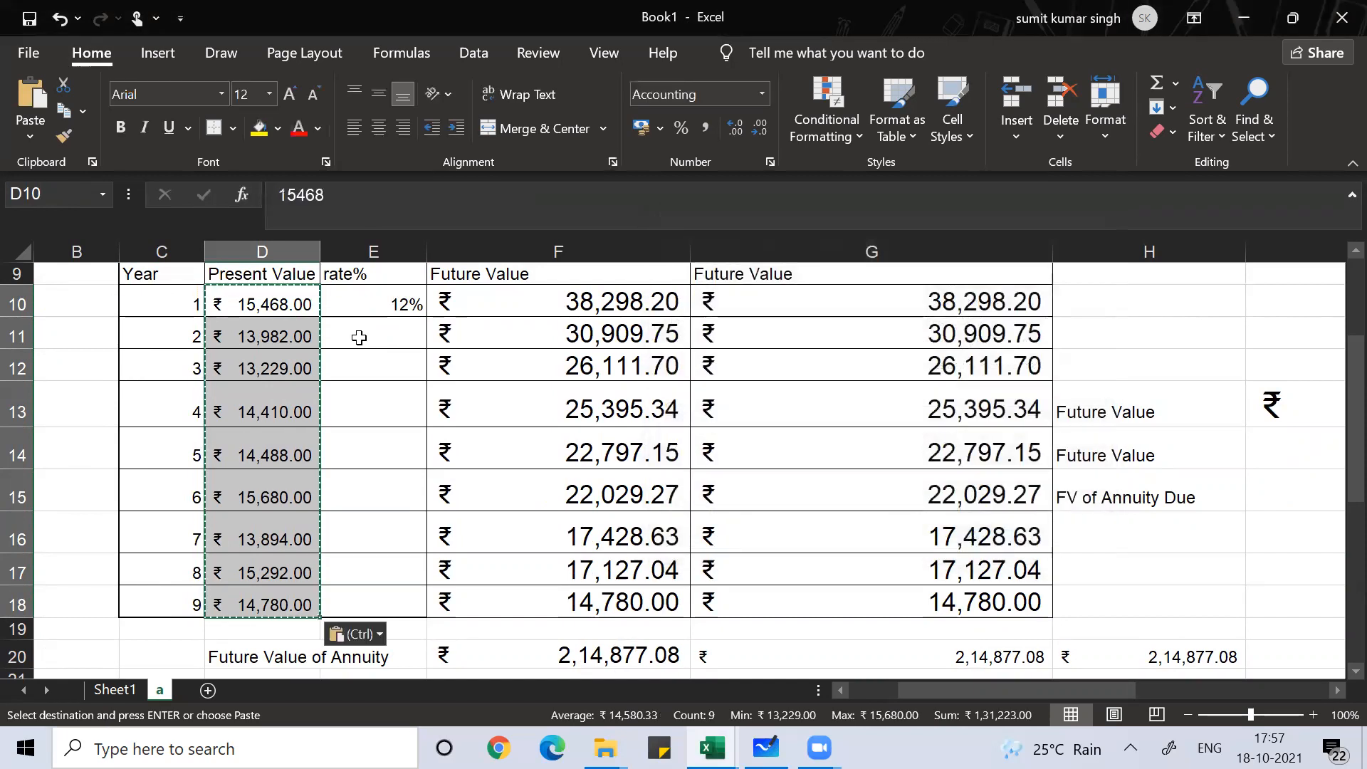
{"action": "key", "text": "Escape"}
Examine the uneven yearly amounts in the Present Value column, D10:D18
{"action": "key", "text": "Right"}
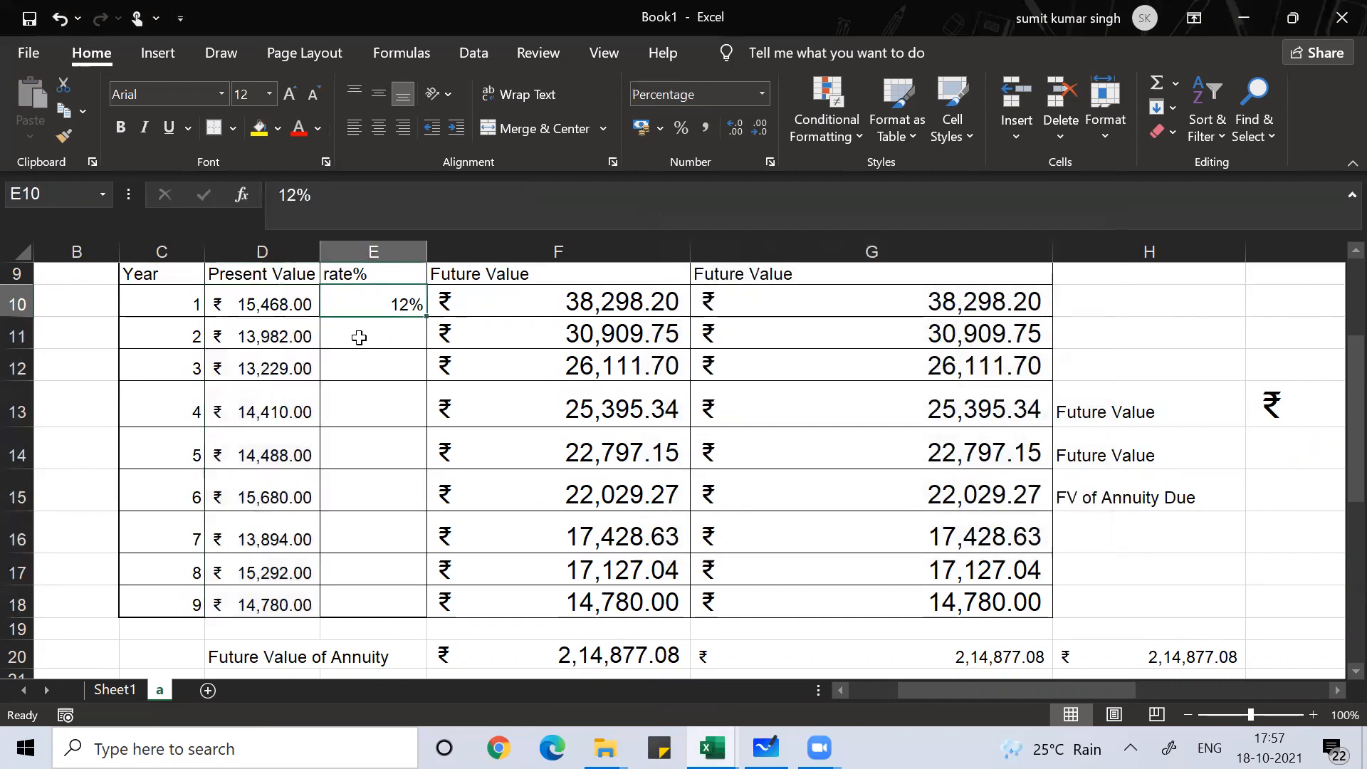
{"action": "key", "text": "Left"}
{"action": "key", "text": "Down"}
{"action": "key", "text": "Down"}
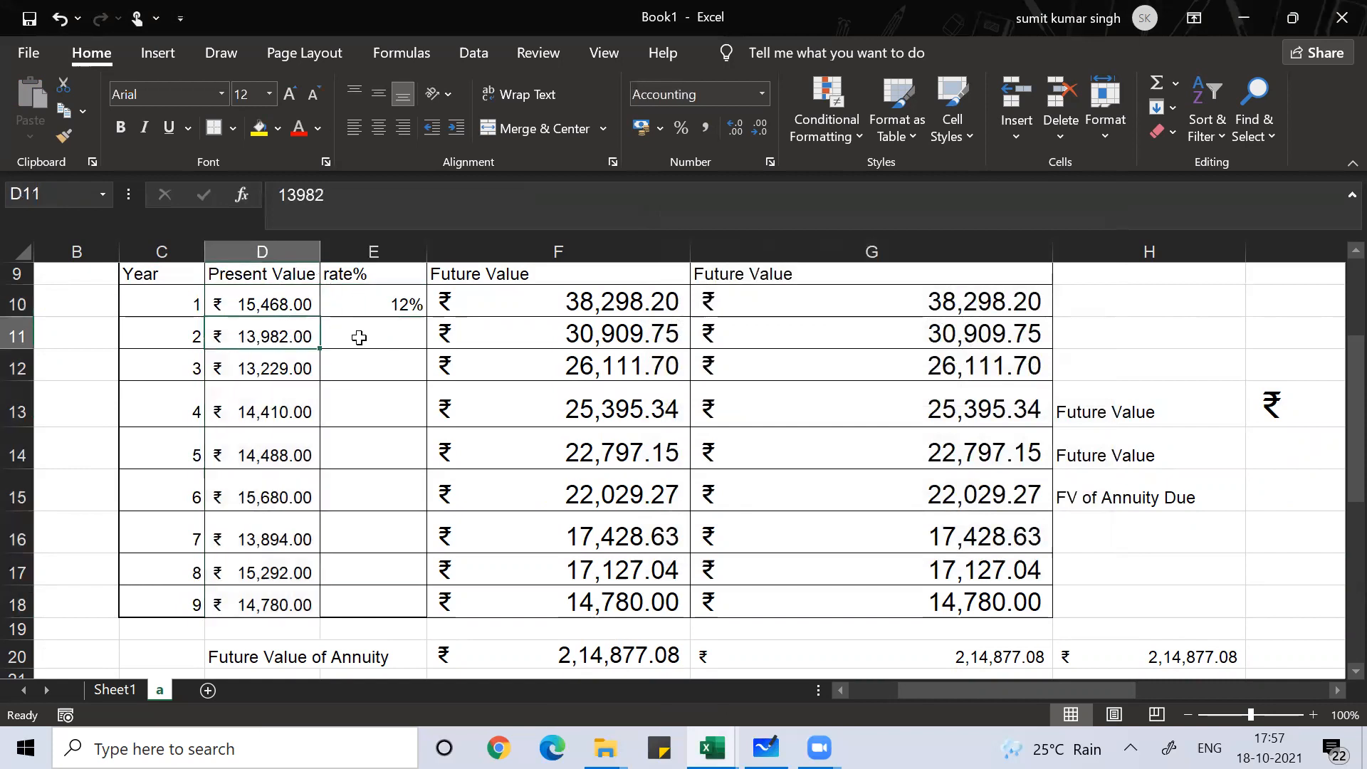
{"action": "key", "text": "Down"}
{"action": "key", "text": "Down"}
{"action": "key", "text": "Down"}
{"action": "key", "text": "Down"}
{"action": "key", "text": "Down"}
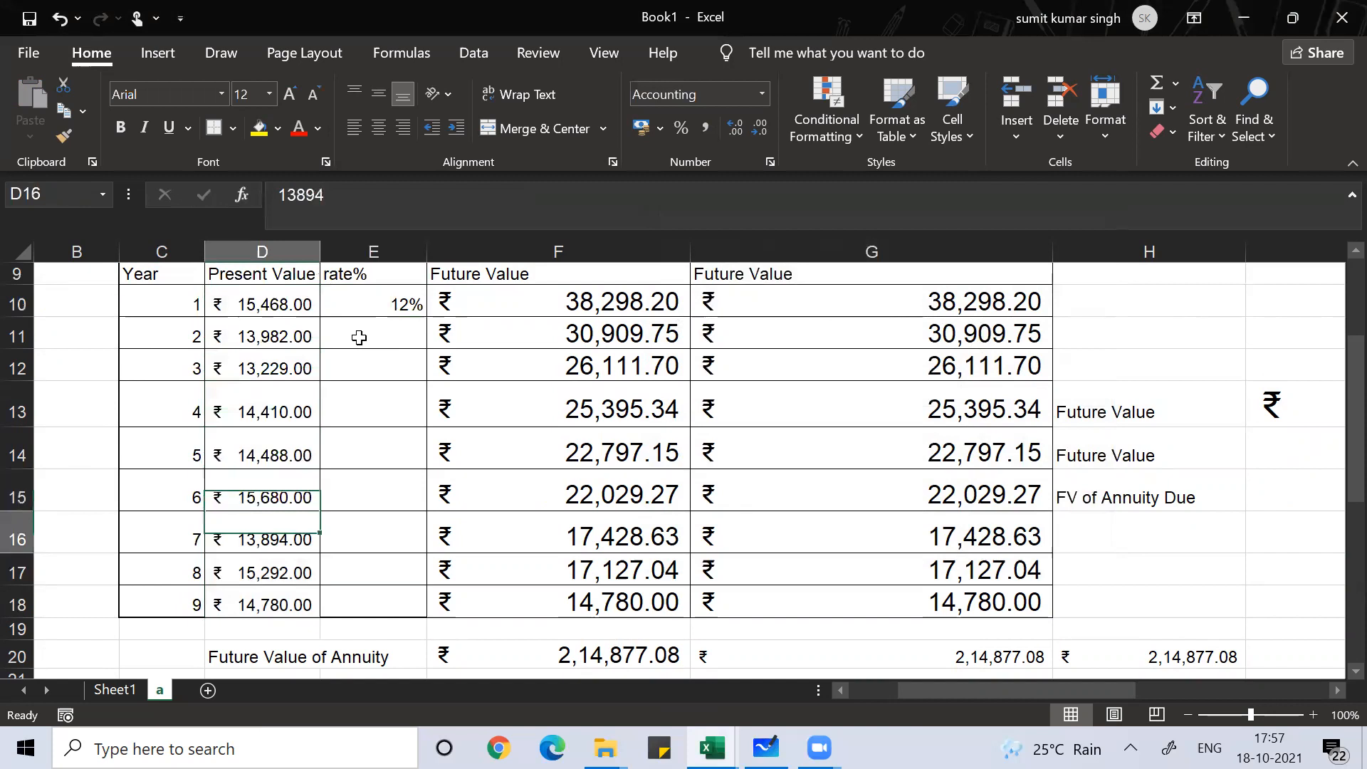
{"action": "key", "text": "Down"}
{"action": "key", "text": "Up"}
{"action": "key", "text": "Up"}
{"action": "key", "text": "Up"}
{"action": "key", "text": "Up"}
{"action": "key", "text": "Up"}
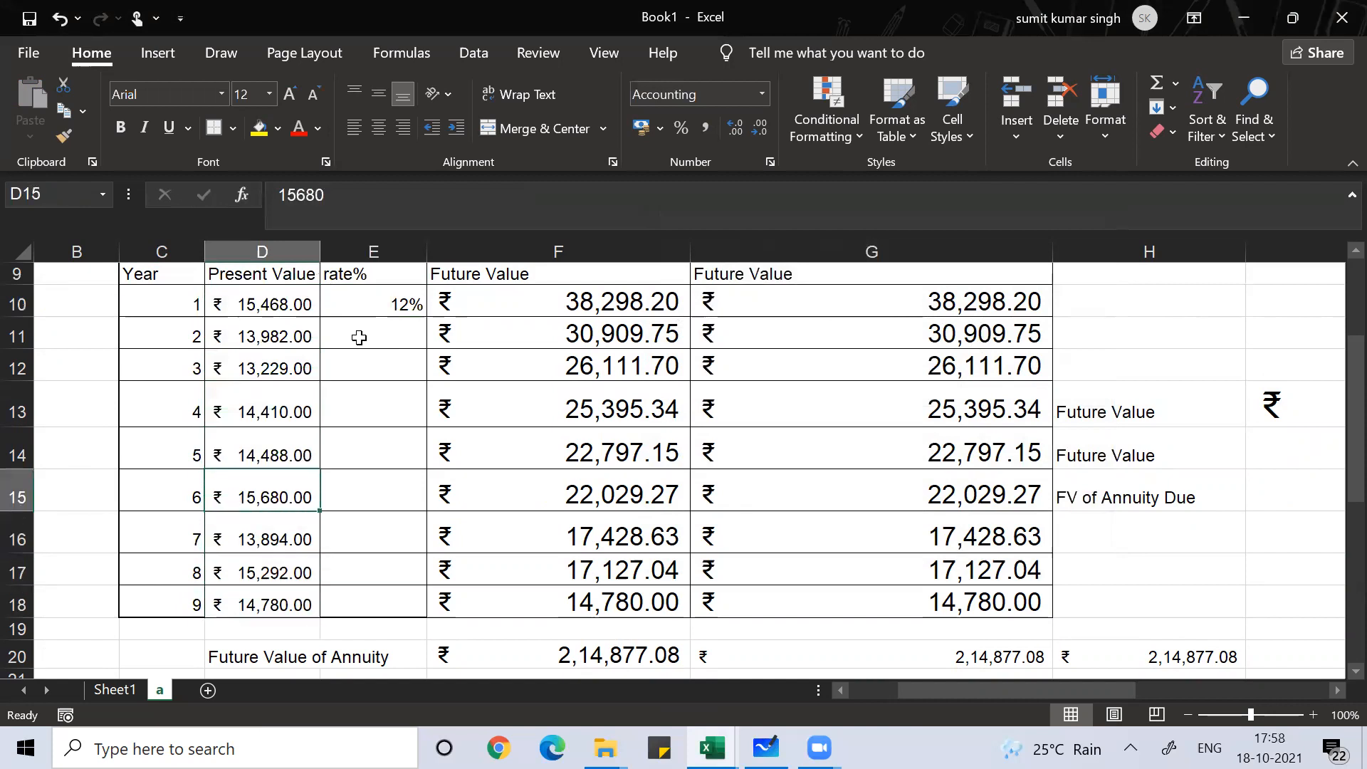
{"action": "key", "text": "Up"}
{"action": "key", "text": "Up"}
{"action": "key", "text": "Up"}
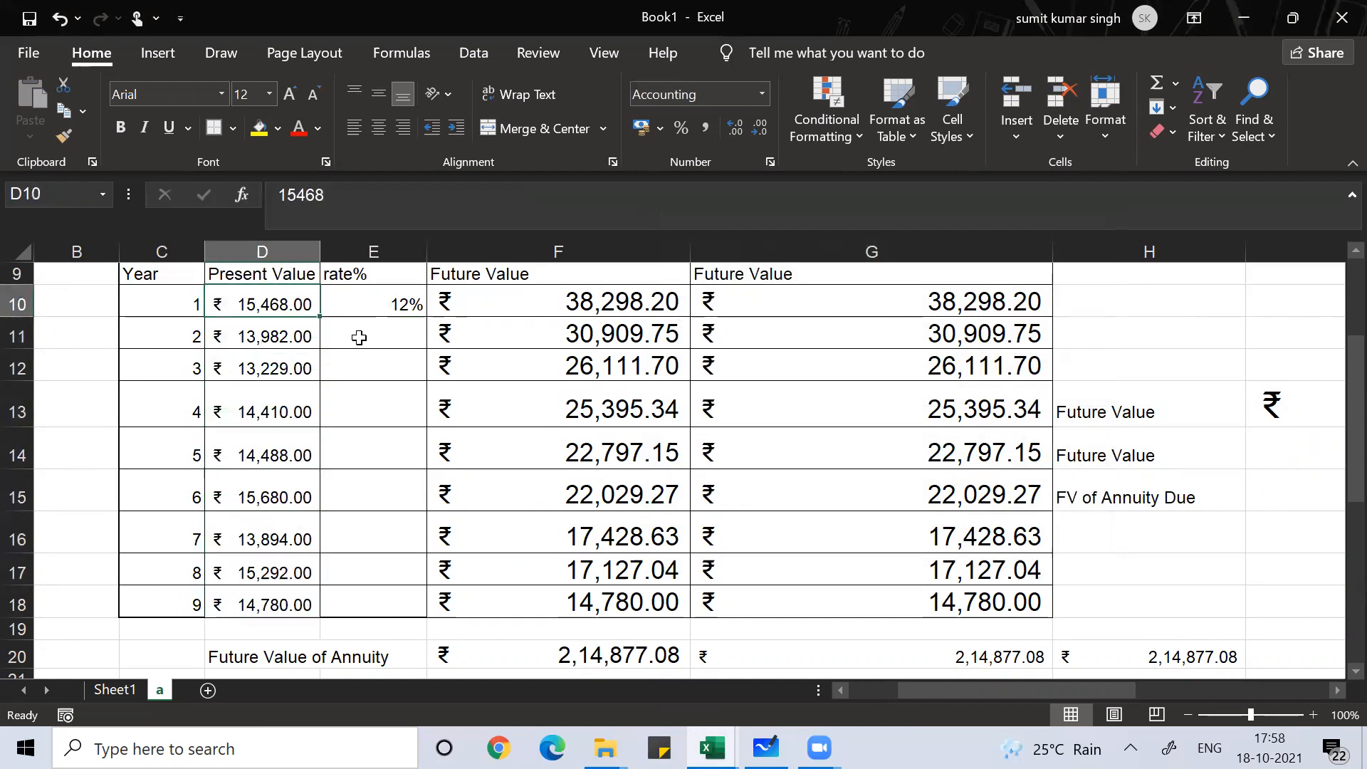
Examine the Future Value formulas in columns F and G and the annuity total in row 20 for the uneven payments
{"action": "key", "text": "Right"}
{"action": "key", "text": "Right"}
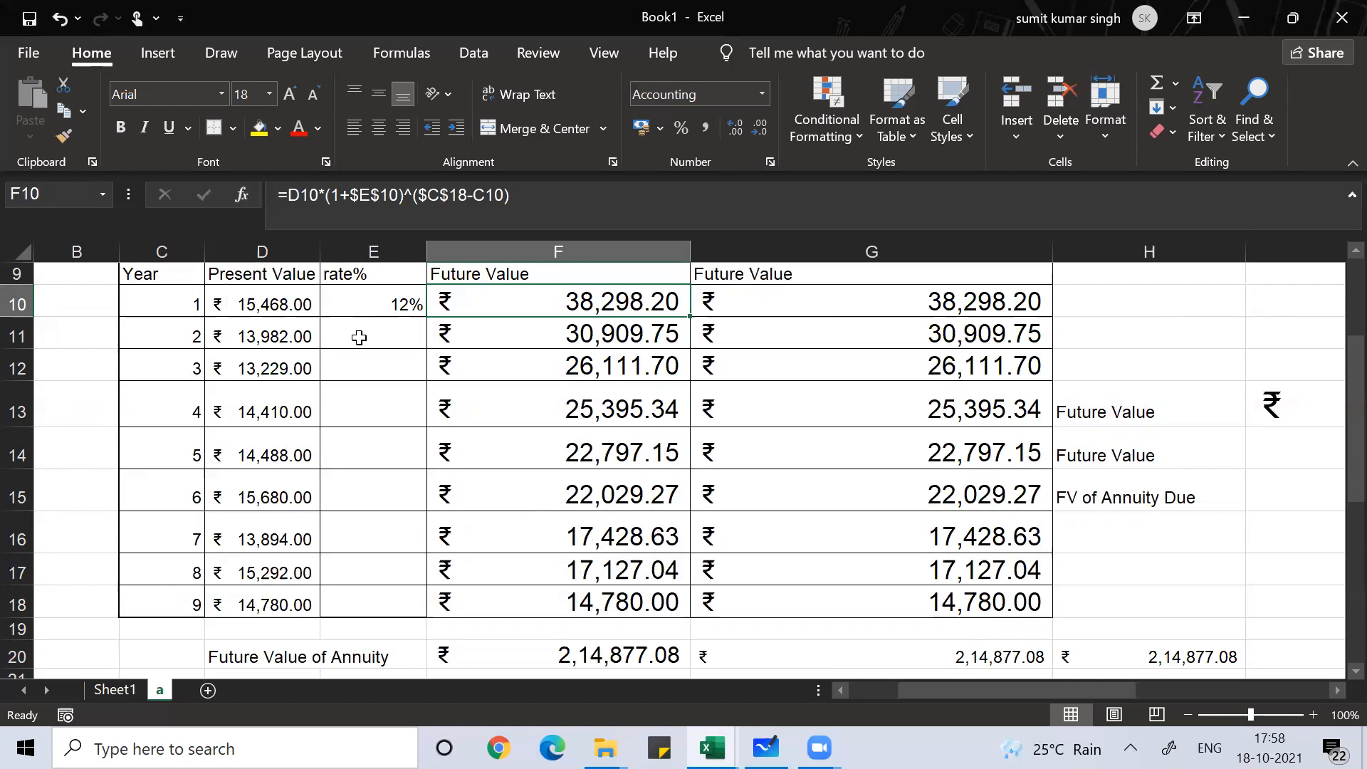
{"action": "key", "text": "Right"}
{"action": "key", "text": "Down"}
{"action": "key", "text": "Down"}
{"action": "key", "text": "Down"}
{"action": "key", "text": "Down"}
{"action": "key", "text": "Down"}
{"action": "key", "text": "Down"}
{"action": "key", "text": "Down"}
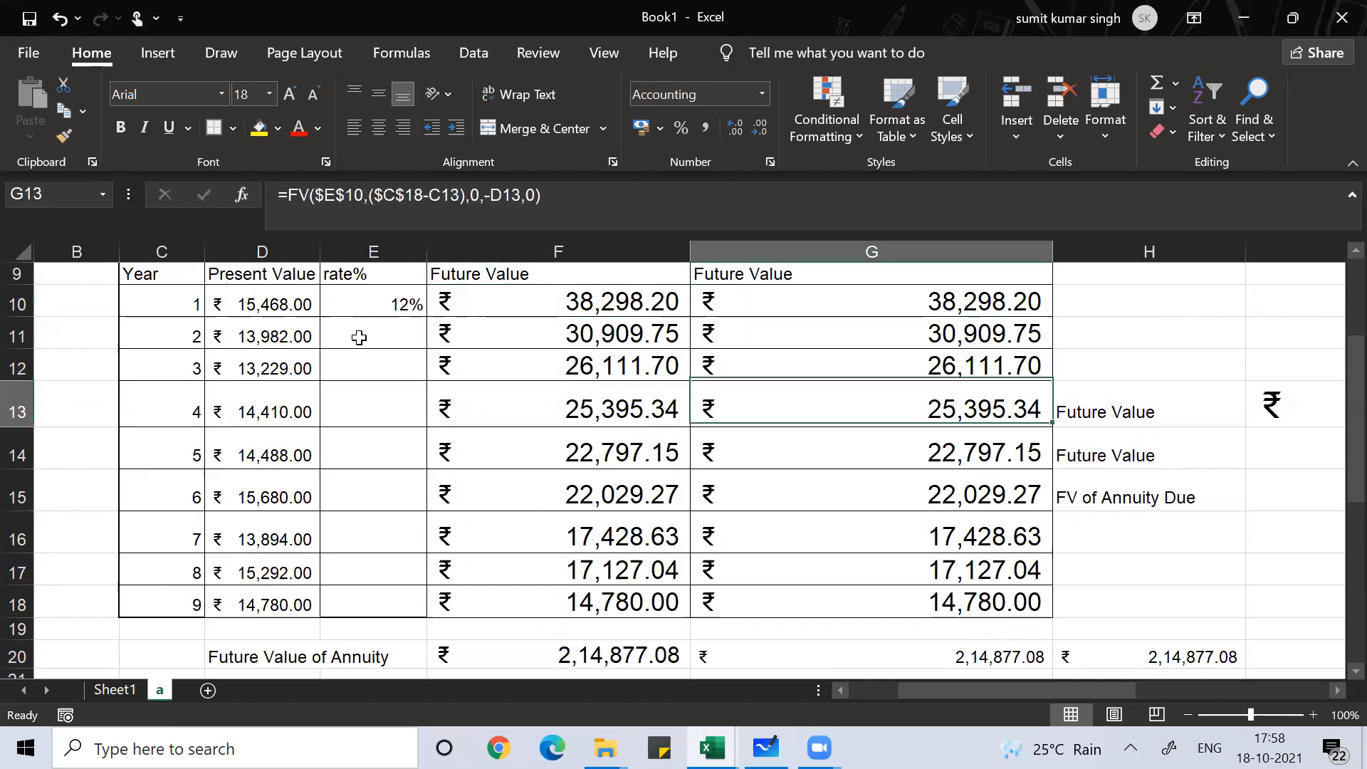
{"action": "key", "text": "Down"}
{"action": "key", "text": "Down"}
{"action": "key", "text": "Down"}
{"action": "key", "text": "Down"}
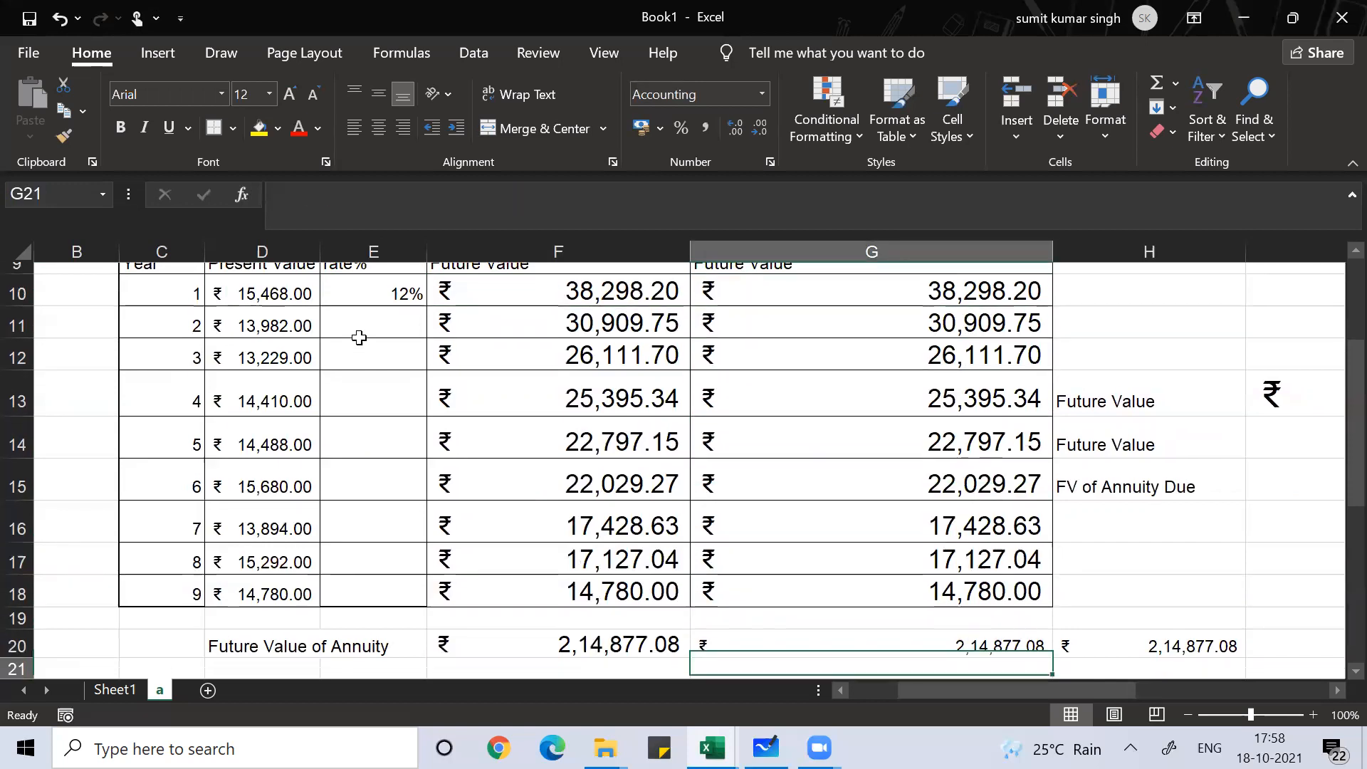
{"action": "key", "text": "Up"}
{"action": "key", "text": "Up"}
{"action": "key", "text": "Up"}
{"action": "key", "text": "Up"}
{"action": "key", "text": "Up"}
{"action": "key", "text": "Up"}
{"action": "key", "text": "Up"}
{"action": "key", "text": "Up"}
{"action": "key", "text": "Up"}
{"action": "key", "text": "Up"}
{"action": "key", "text": "Up"}
{"action": "key", "text": "Up"}
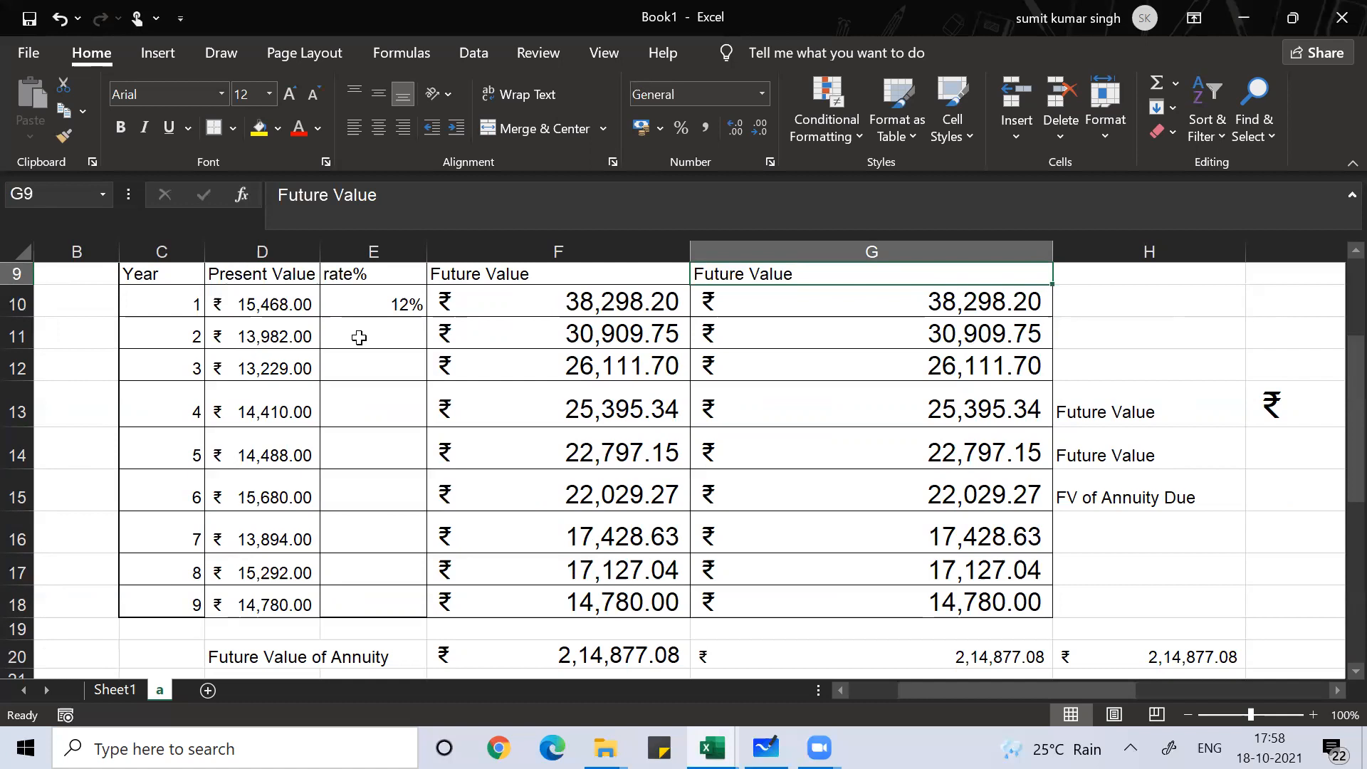
{"action": "key", "text": "Down"}
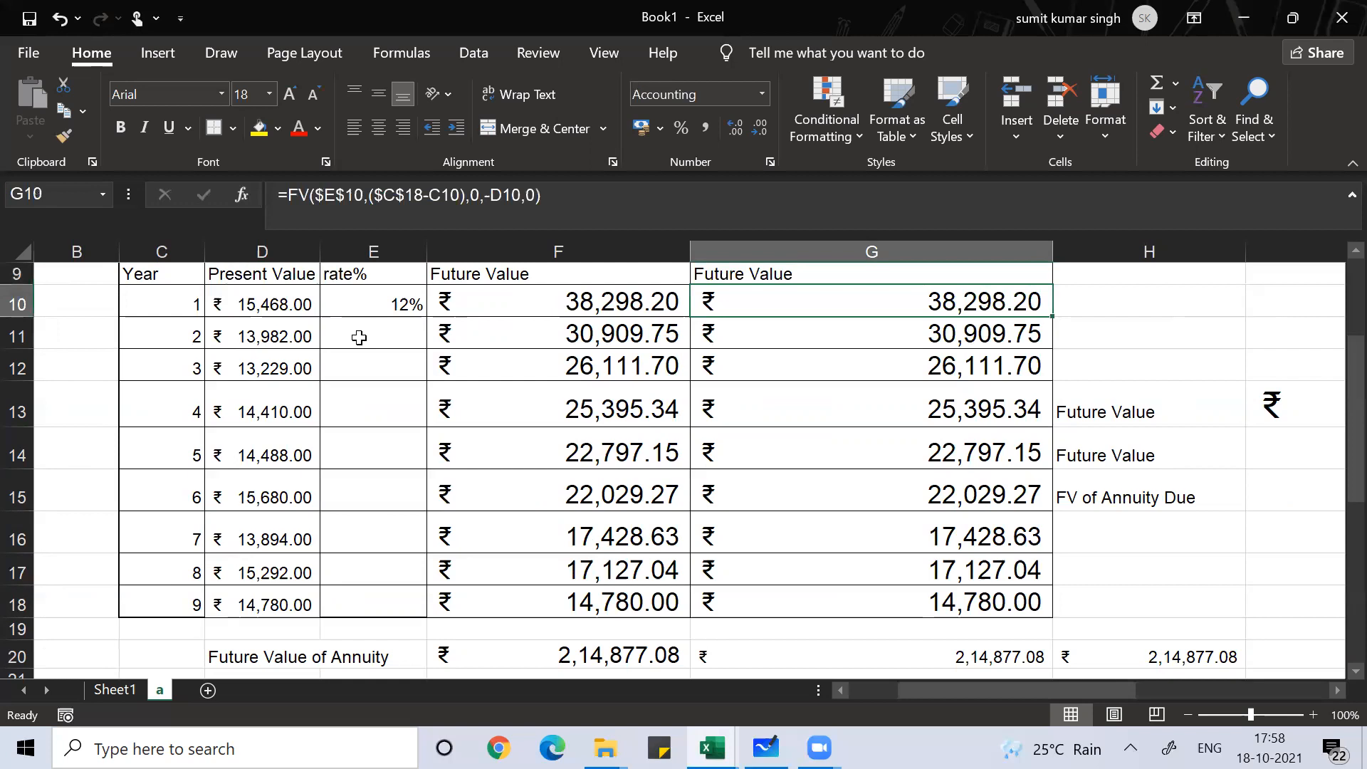
{"action": "key", "text": "Left"}
{"action": "key", "text": "Left"}
{"action": "key", "text": "Left"}
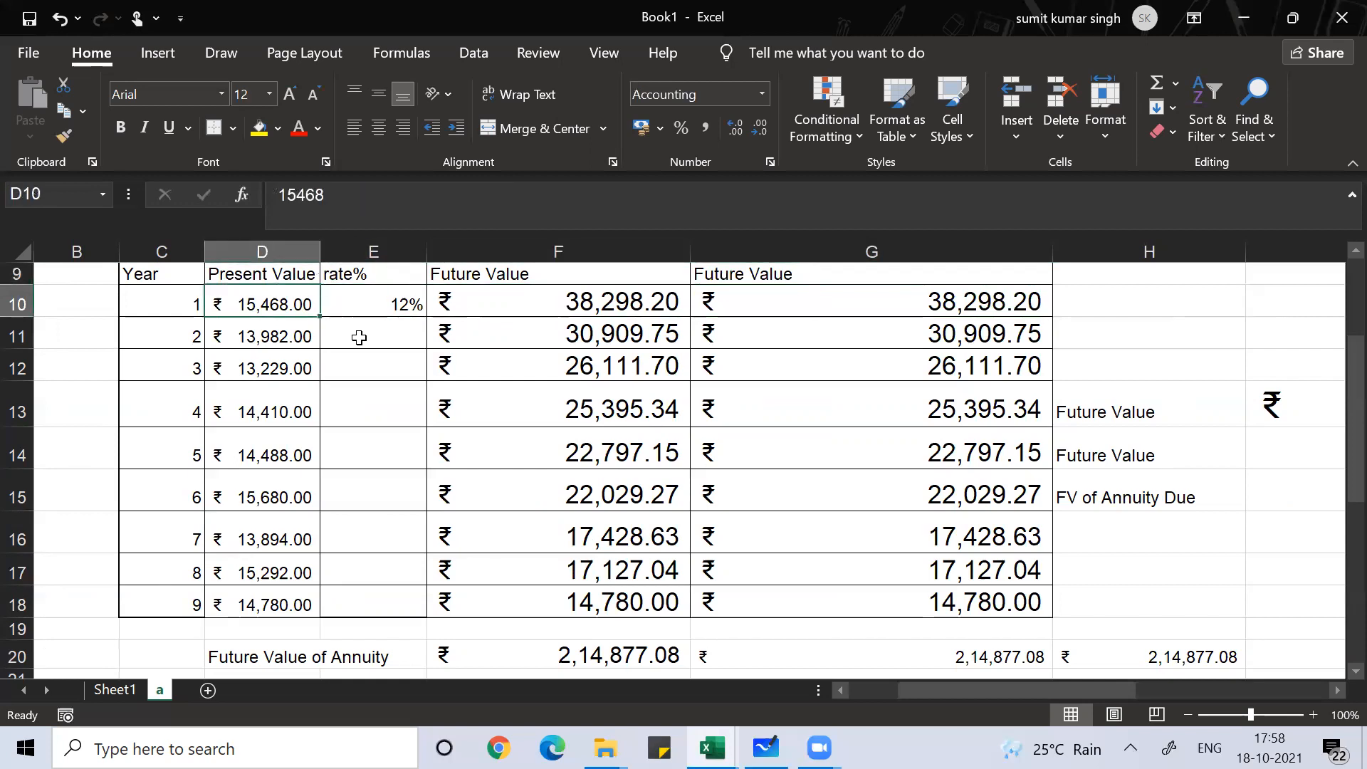
Switch to Microsoft Whiteboard and handwrite "= thank-you" with a double underline below the circled annuity due formula
{"action": "key", "text": "alt+Tab"}
{"action": "key", "text": "alt+Tab"}
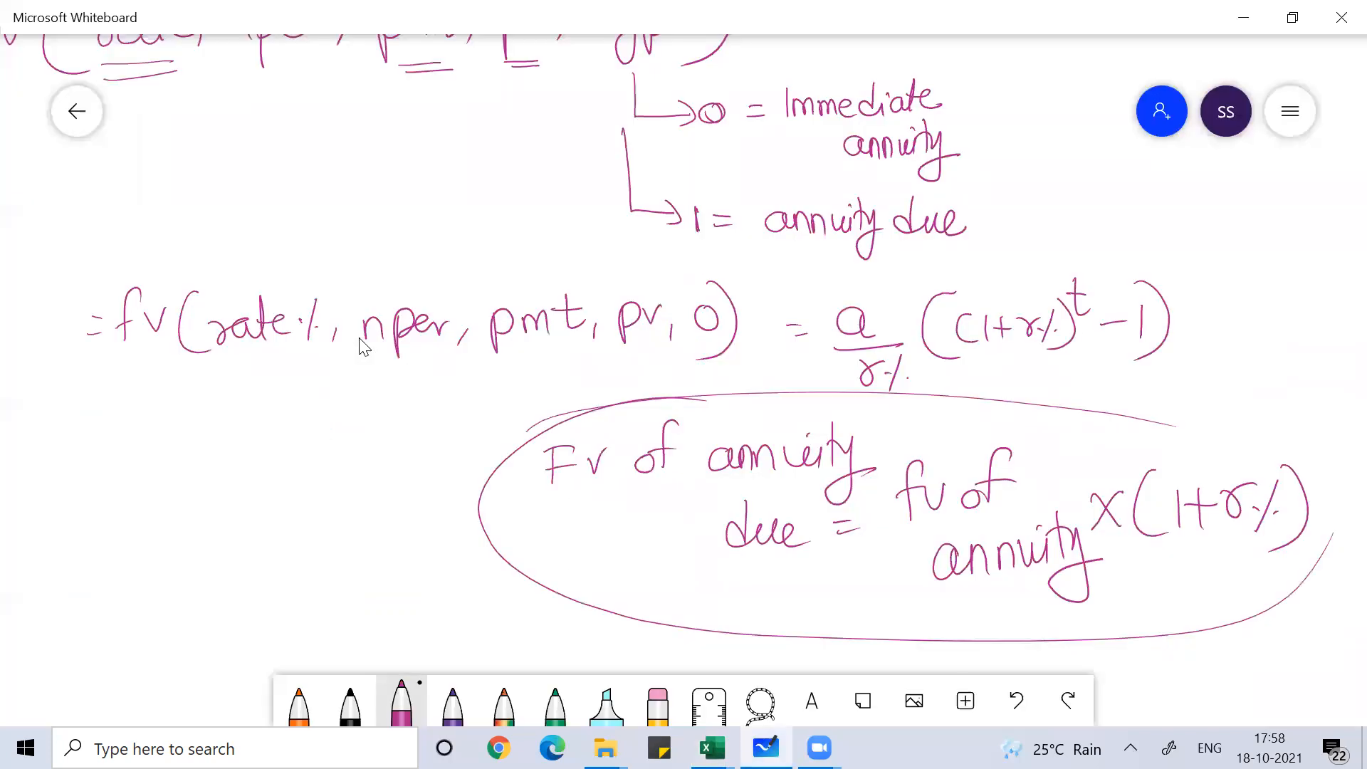
{"action": "scroll", "coordinate": [363, 346], "scroll_direction": "down", "scroll_amount": 5}
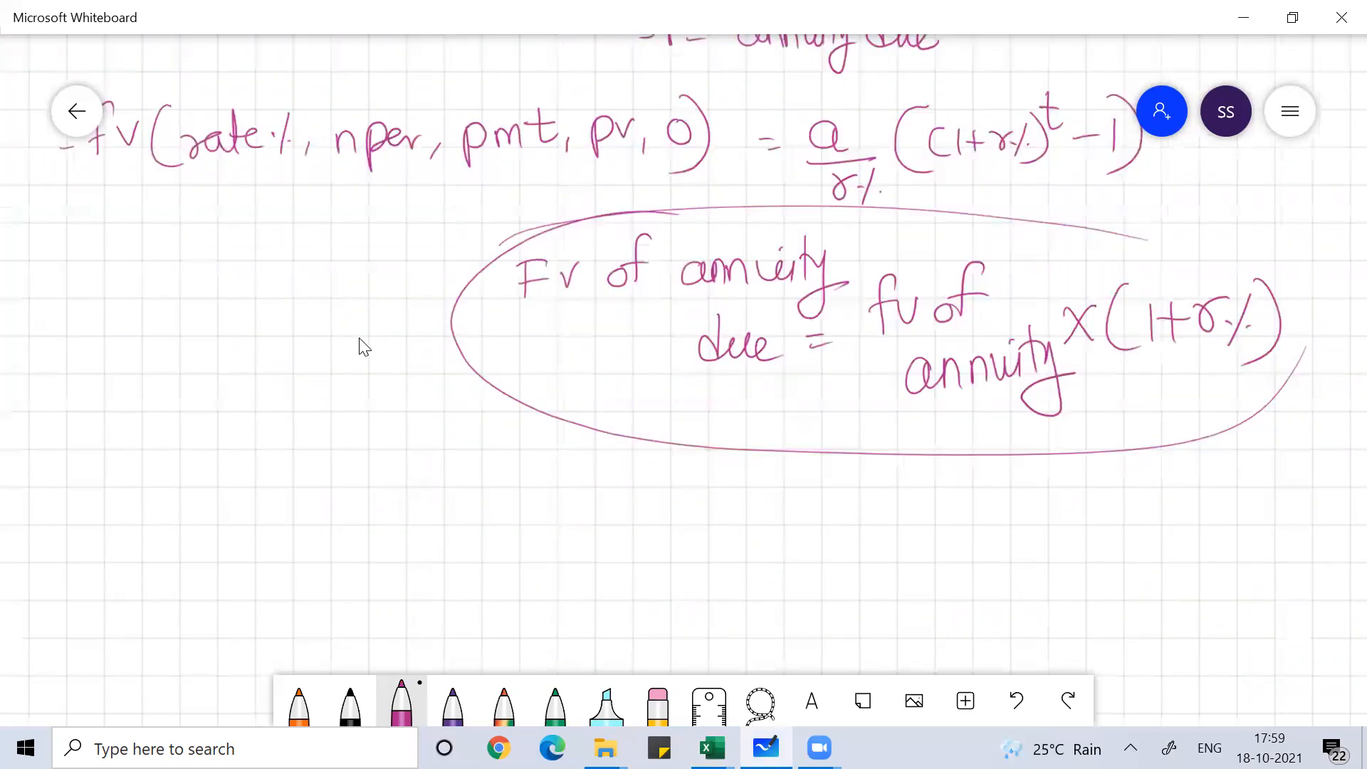
{"action": "left_click_drag", "start_coordinate": [439, 471], "coordinate": [458, 467]}
{"action": "left_click_drag", "start_coordinate": [447, 489], "coordinate": [471, 488]}
{"action": "left_click_drag", "start_coordinate": [529, 438], "coordinate": [538, 526]}
{"action": "mouse_move", "coordinate": [492, 487]}
{"action": "left_mouse_down"}
{"action": "mouse_move", "coordinate": [533, 472]}
{"action": "mouse_move", "coordinate": [640, 509]}
{"action": "mouse_move", "coordinate": [674, 476]}
{"action": "mouse_move", "coordinate": [714, 520]}
{"action": "left_mouse_up"}
{"action": "left_click_drag", "start_coordinate": [727, 436], "coordinate": [737, 515]}
{"action": "mouse_move", "coordinate": [761, 456]}
{"action": "left_mouse_down"}
{"action": "mouse_move", "coordinate": [771, 491]}
{"action": "mouse_move", "coordinate": [834, 475]}
{"action": "left_mouse_up"}
{"action": "mouse_move", "coordinate": [867, 455]}
{"action": "left_mouse_down"}
{"action": "mouse_move", "coordinate": [894, 455]}
{"action": "mouse_move", "coordinate": [924, 506]}
{"action": "left_mouse_up"}
{"action": "left_click_drag", "start_coordinate": [953, 456], "coordinate": [951, 457]}
{"action": "mouse_move", "coordinate": [970, 450]}
{"action": "left_mouse_down"}
{"action": "mouse_move", "coordinate": [1060, 524]}
{"action": "mouse_move", "coordinate": [1075, 520]}
{"action": "left_mouse_up"}
{"action": "left_click_drag", "start_coordinate": [783, 585], "coordinate": [1000, 569]}
{"action": "left_click_drag", "start_coordinate": [822, 603], "coordinate": [1043, 582]}
{"action": "left_click_drag", "start_coordinate": [359, 339], "coordinate": [358, 336]}
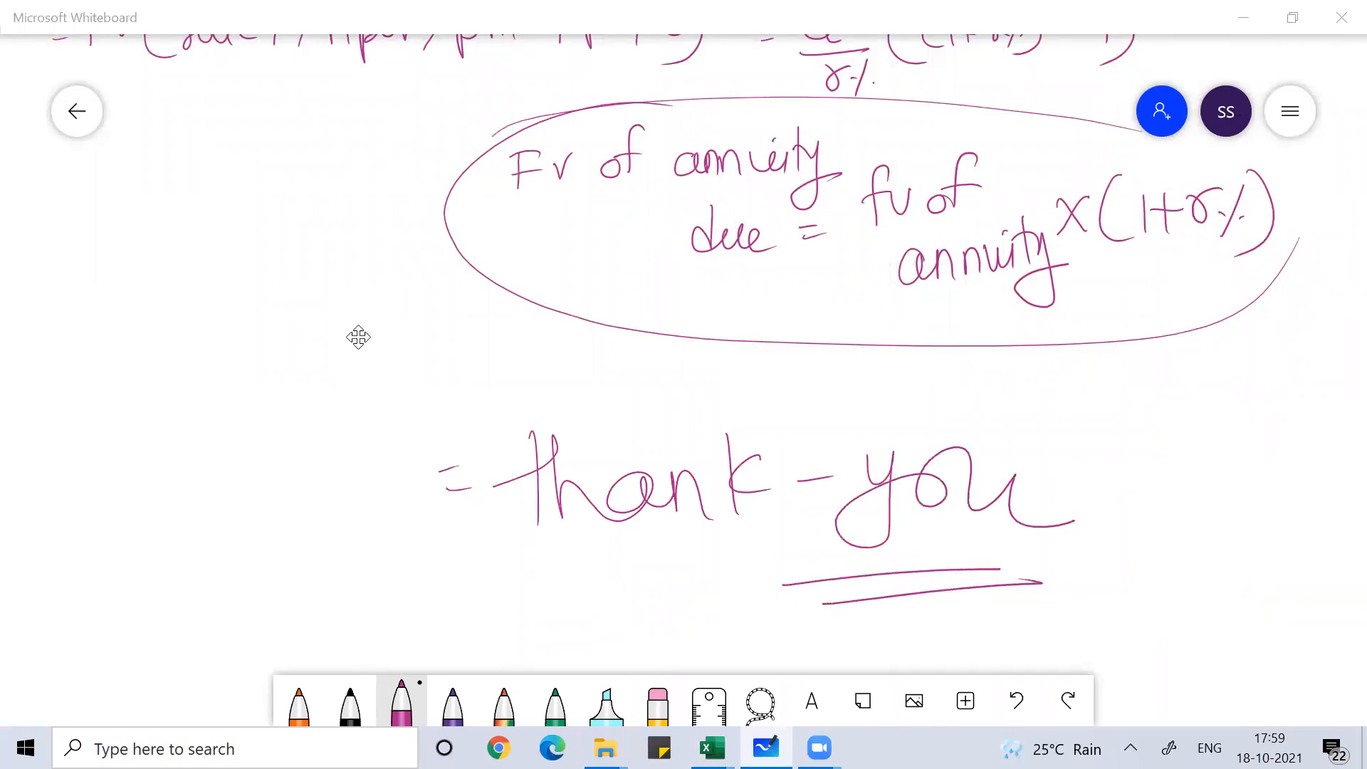